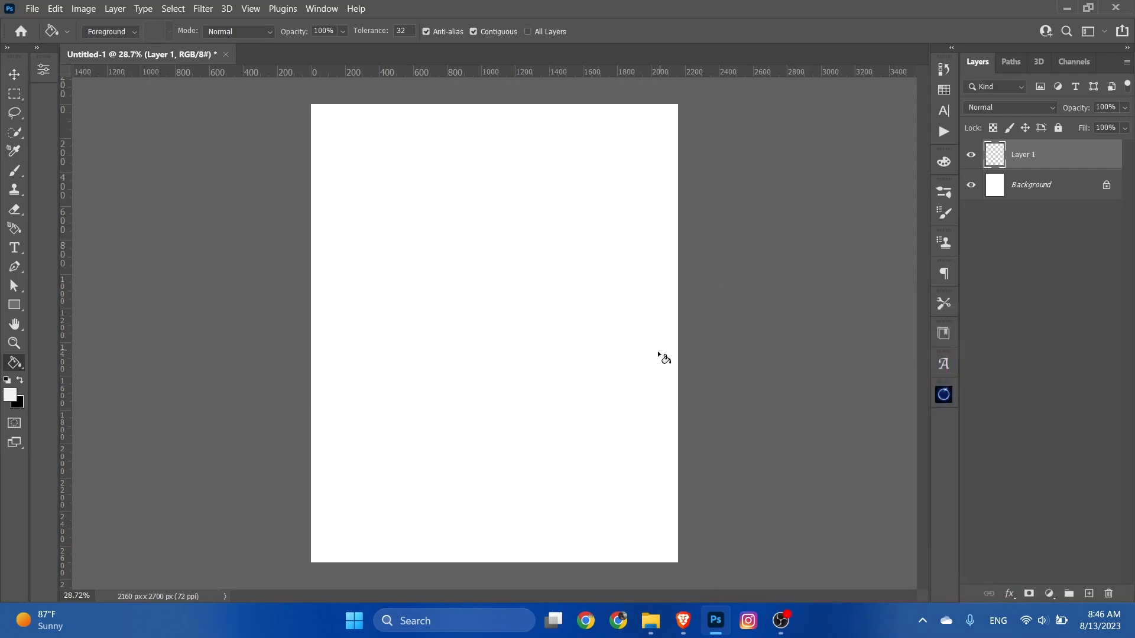
Step: Fill Layer 1 with the light grey foreground colour across the whole canvas and deselect it
left_click(570, 362)
left_click(16, 73)
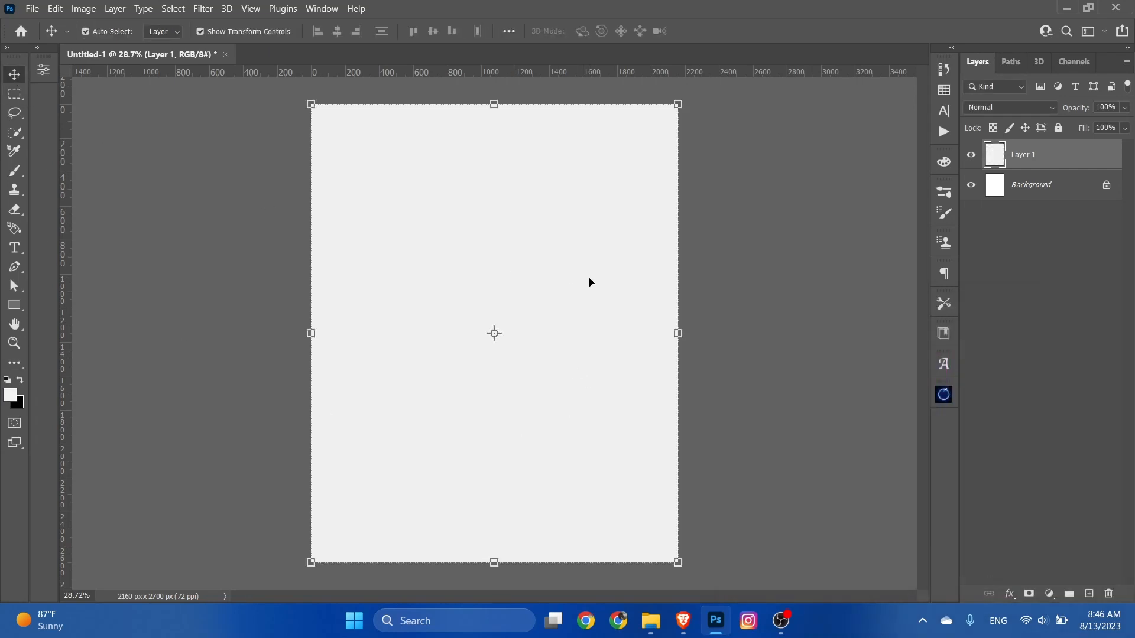
left_click(763, 285)
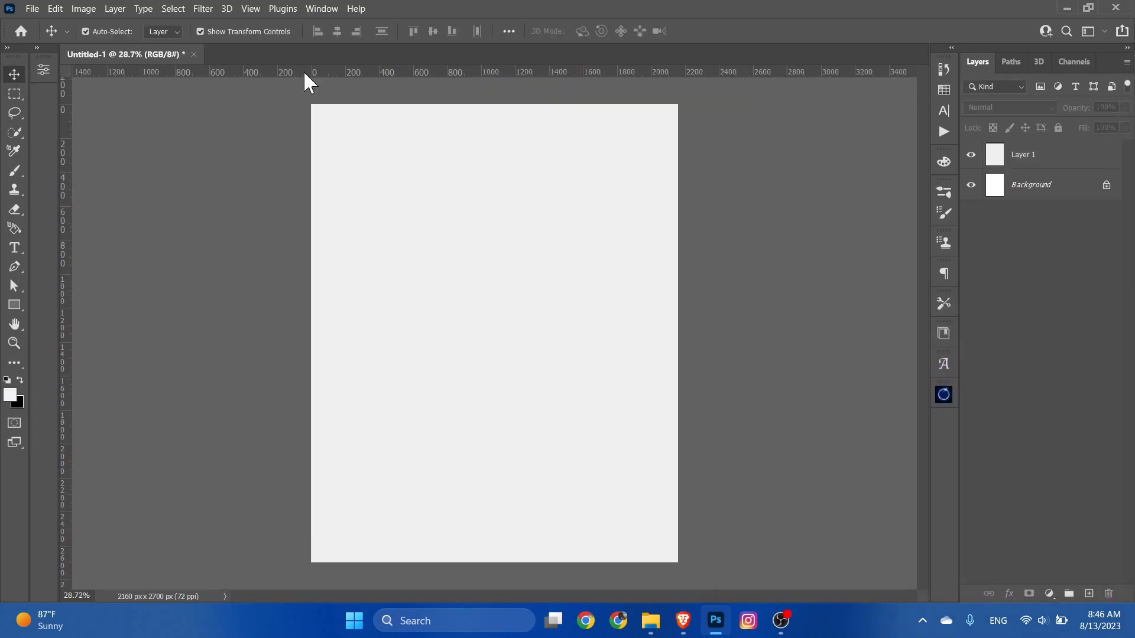
Step: Create a guide layout over the canvas with 17 columns and 17 rows, both with a 20 px gutter
left_click(252, 8)
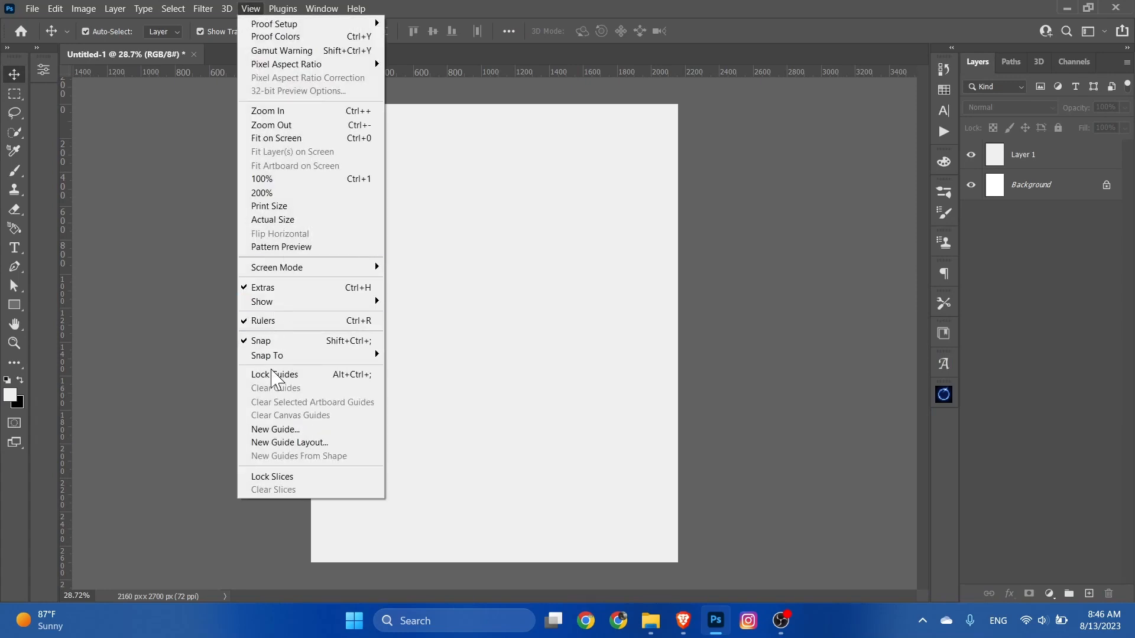
left_click(281, 442)
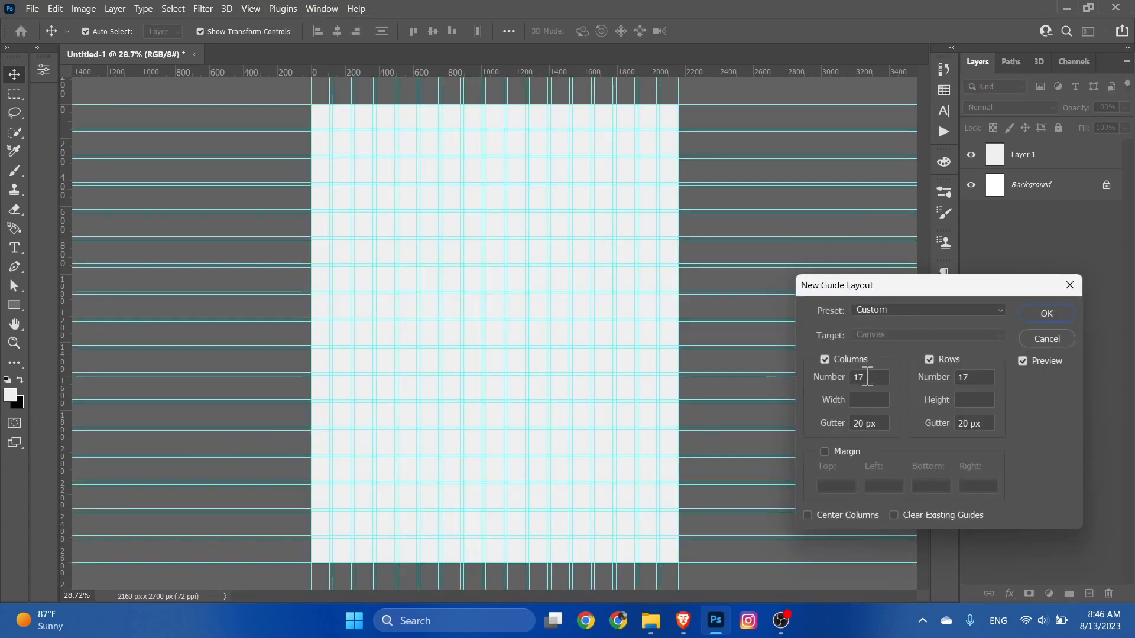
double_click(975, 377)
left_click(1046, 311)
scroll(580, 400, "up", 1)
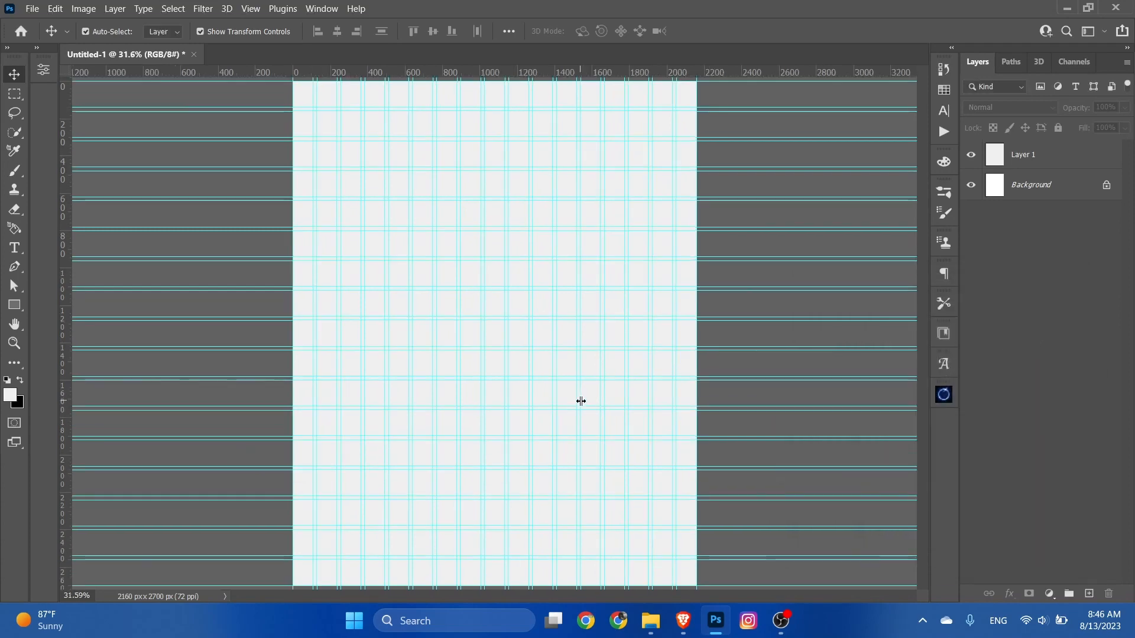
scroll(575, 398, "down", 1)
Step: Draw a black rectangle without stroke, about 1904 by 1600 px, along the guides and one column in from the canvas sides
left_click(14, 304)
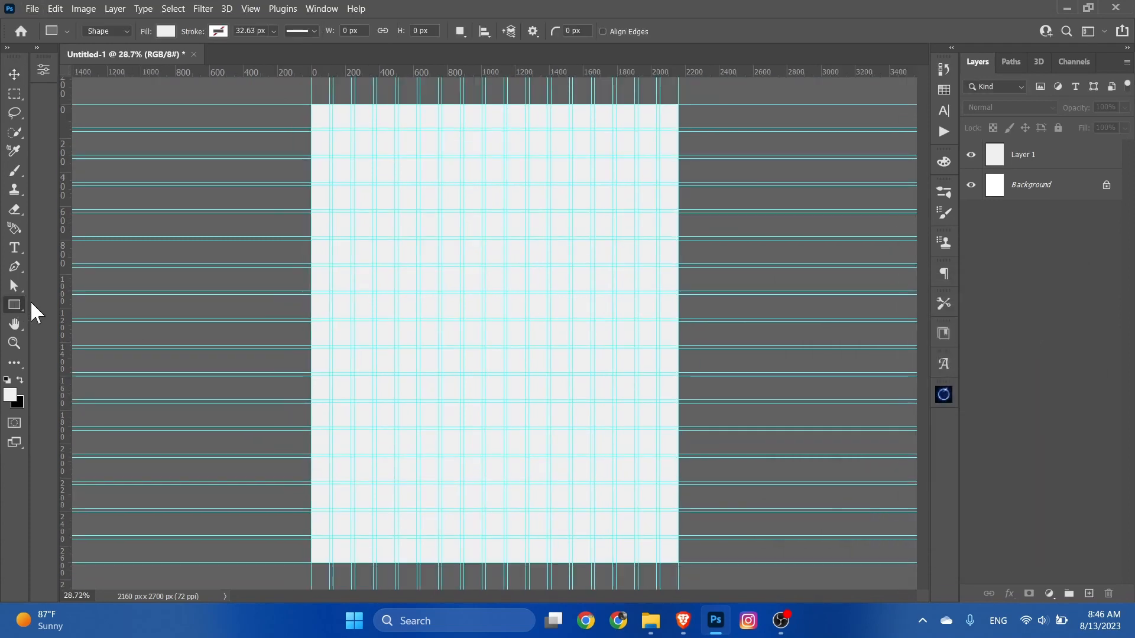
left_click(166, 31)
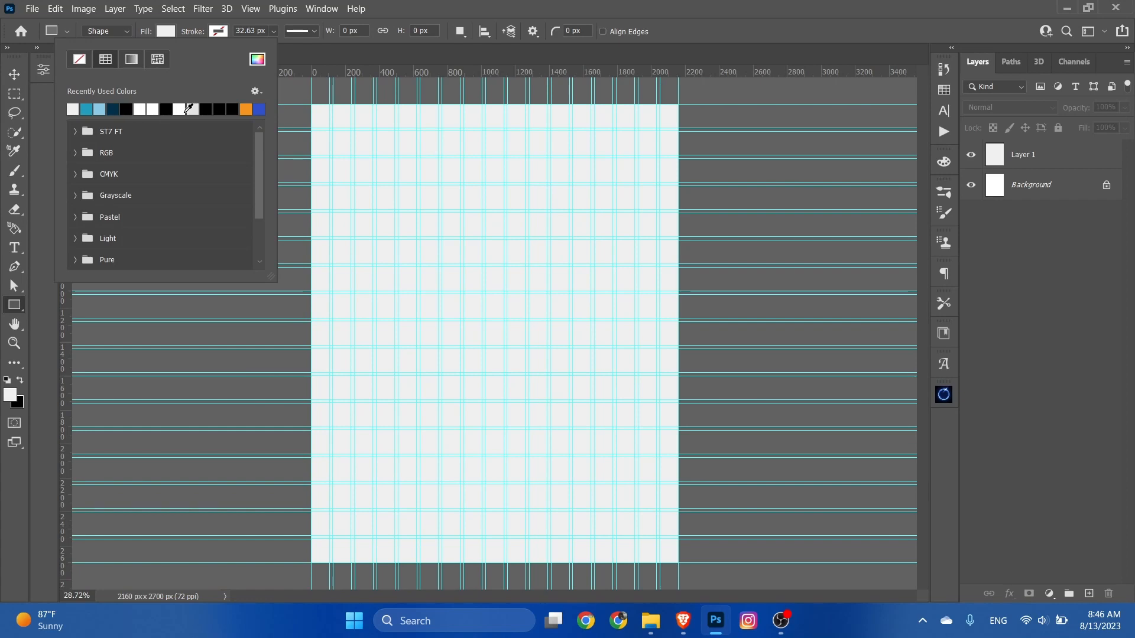
left_click(126, 109)
left_click(166, 26)
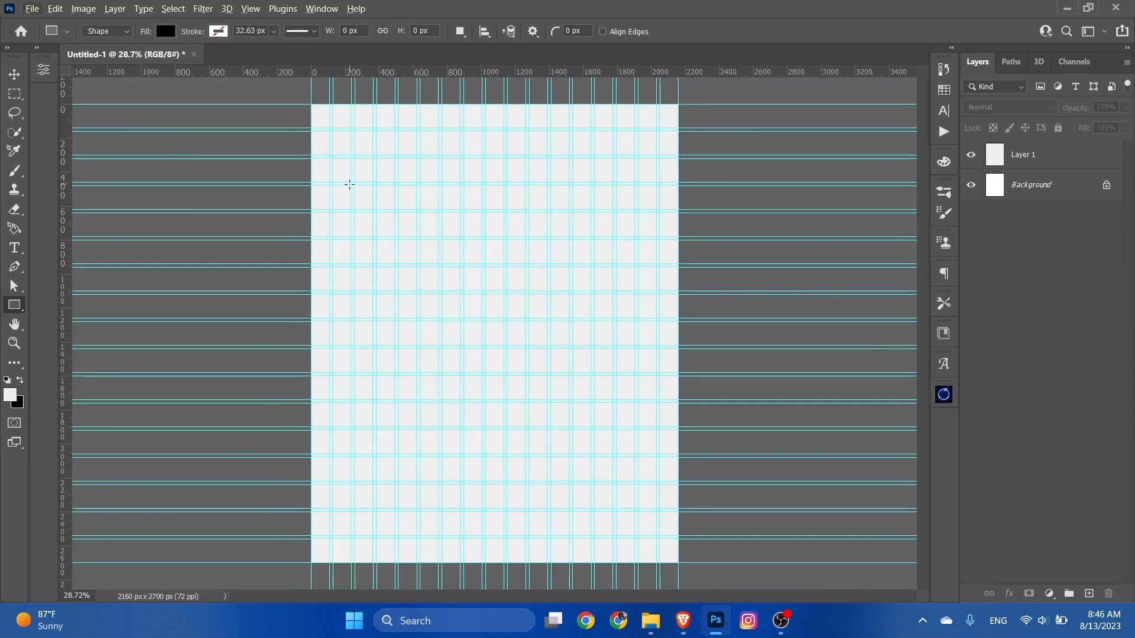
scroll(340, 182, "up", 1)
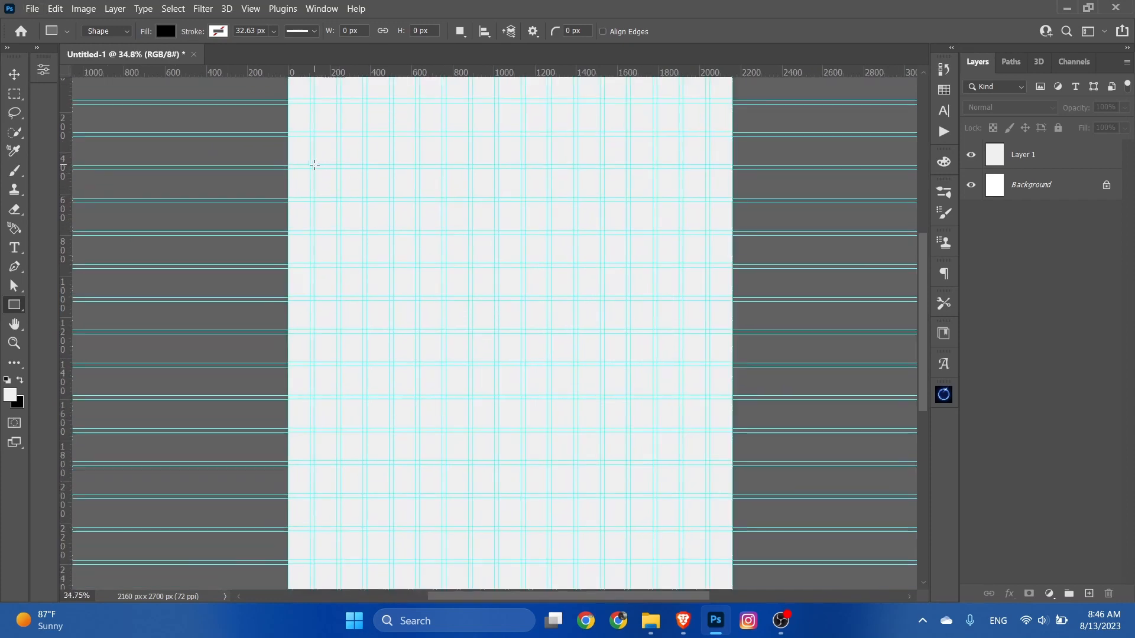
left_click_drag(315, 165, 701, 493)
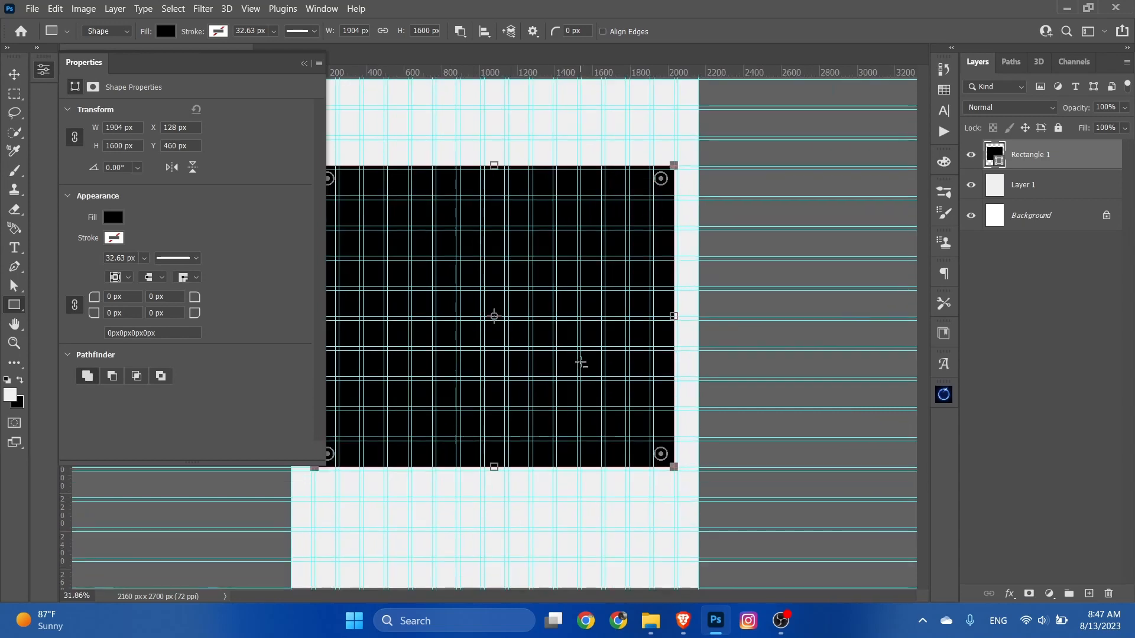
left_click(46, 73)
left_click(14, 74)
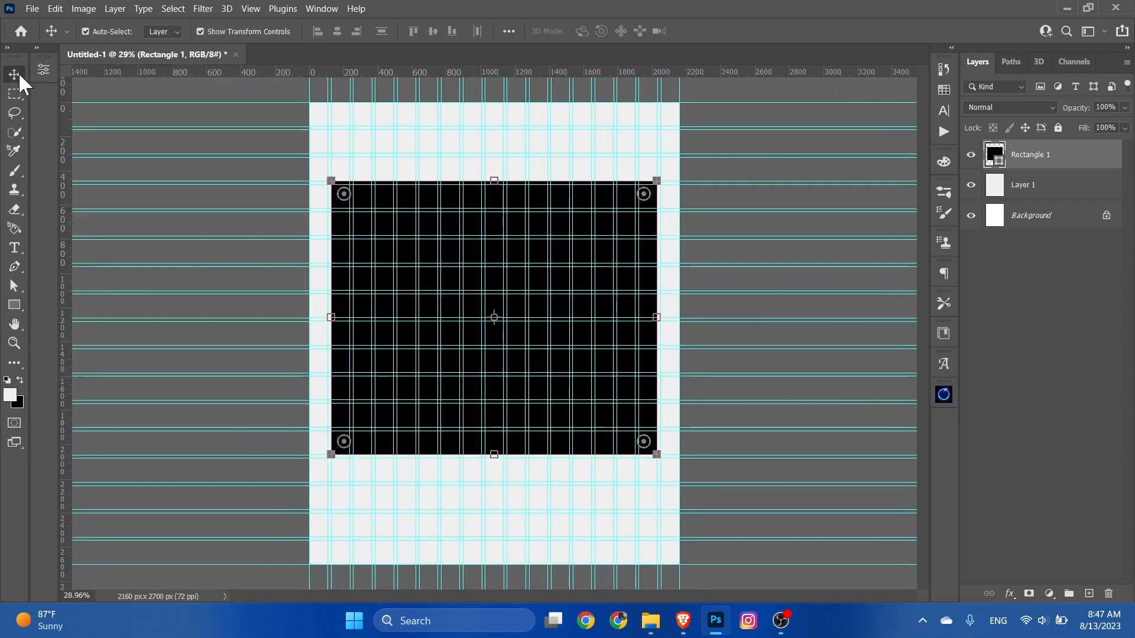
left_click(186, 120)
Step: Draw a small black rectangle, about 494 by 160 px, on the guides below the large rectangle, right of the canvas centre
scroll(670, 351, "up", 1)
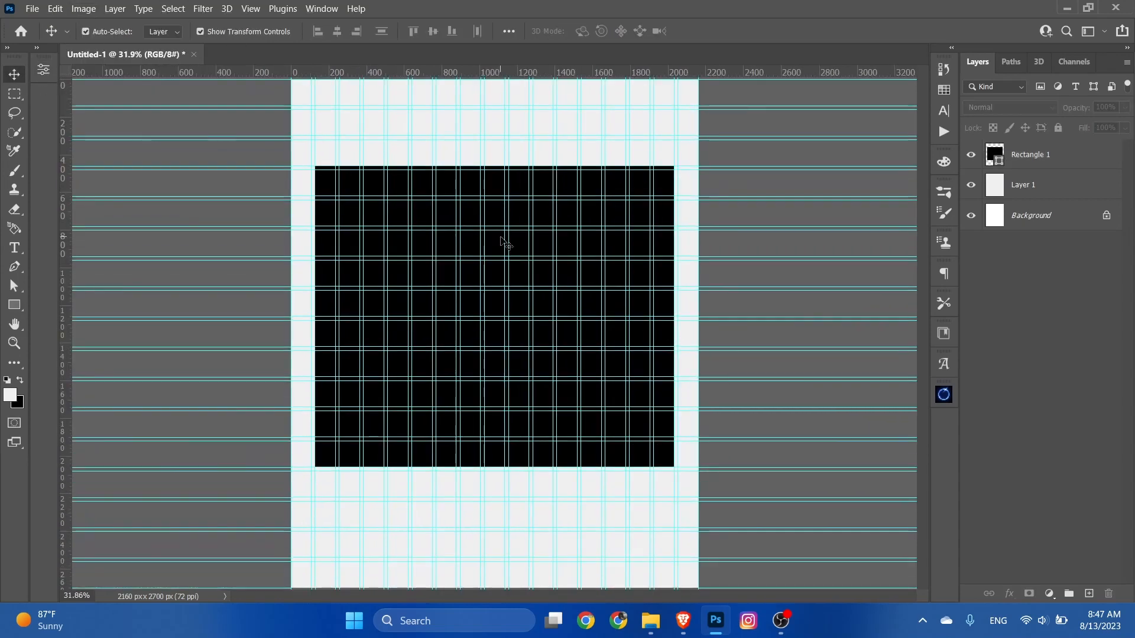
scroll(564, 440, "up", 3)
scroll(553, 394, "down", 3)
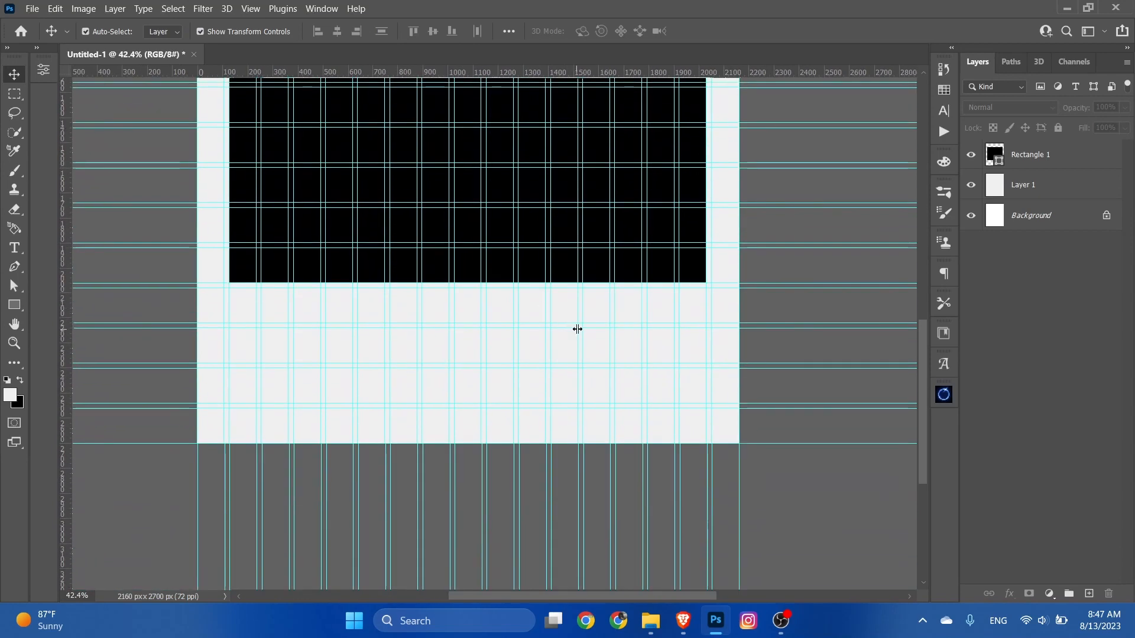
scroll(587, 340, "up", 2)
scroll(591, 355, "up", 2)
scroll(588, 357, "down", 1)
left_click(15, 305)
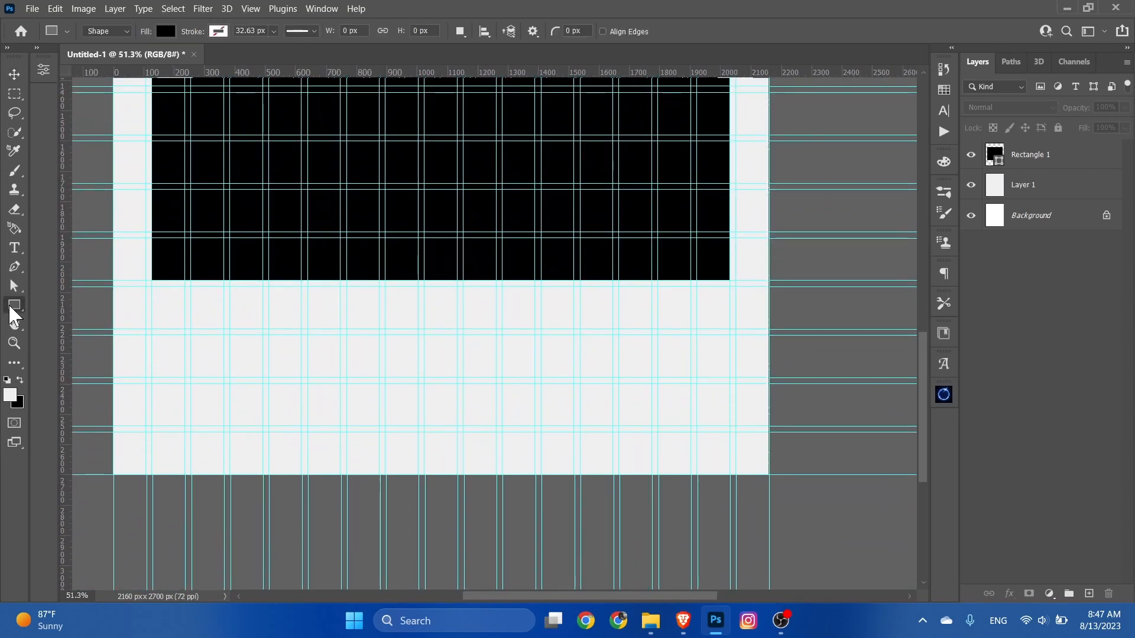
scroll(505, 337, "up", 1)
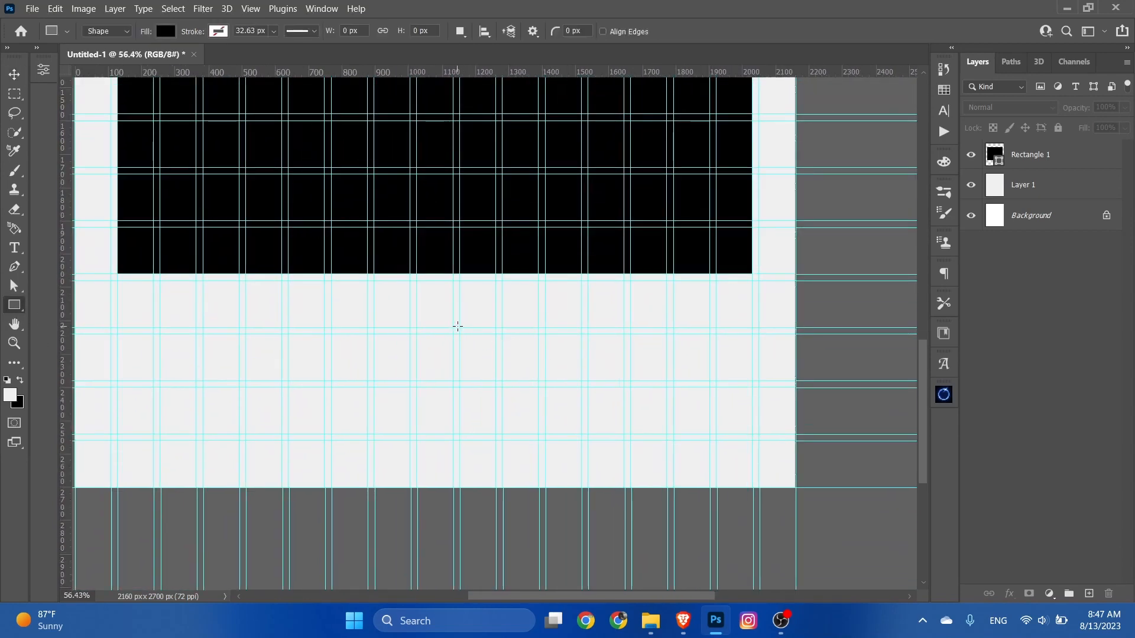
left_click_drag(458, 327, 623, 381)
left_click_drag(463, 329, 580, 360)
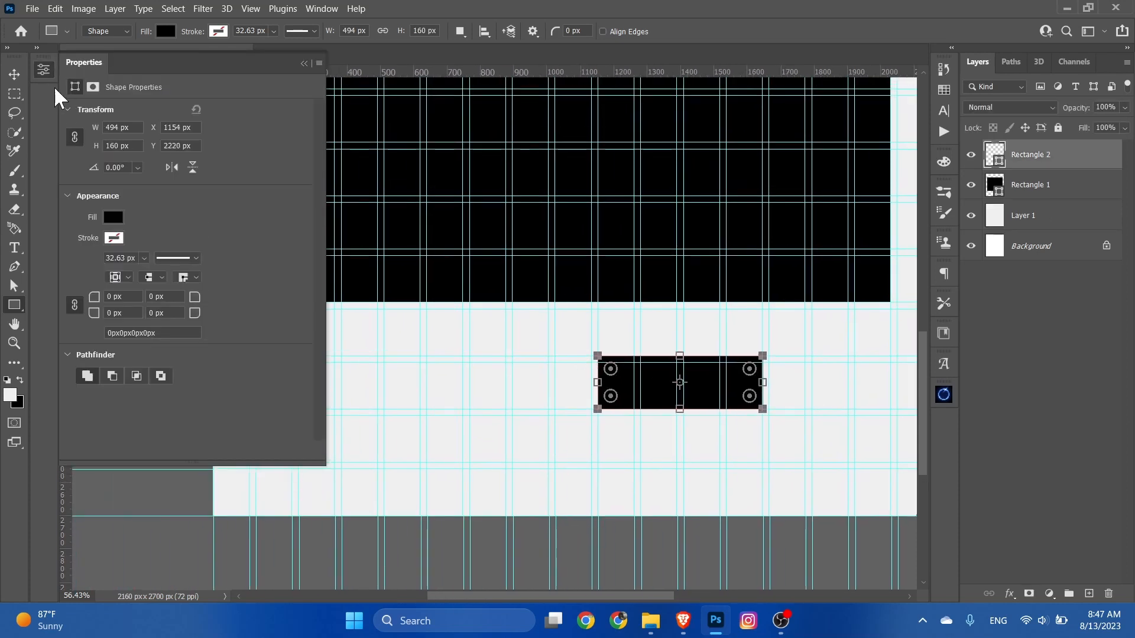
left_click(43, 69)
Step: Duplicate the small black rectangle and place the copy on the same row, left of the canvas centre
left_click(15, 75)
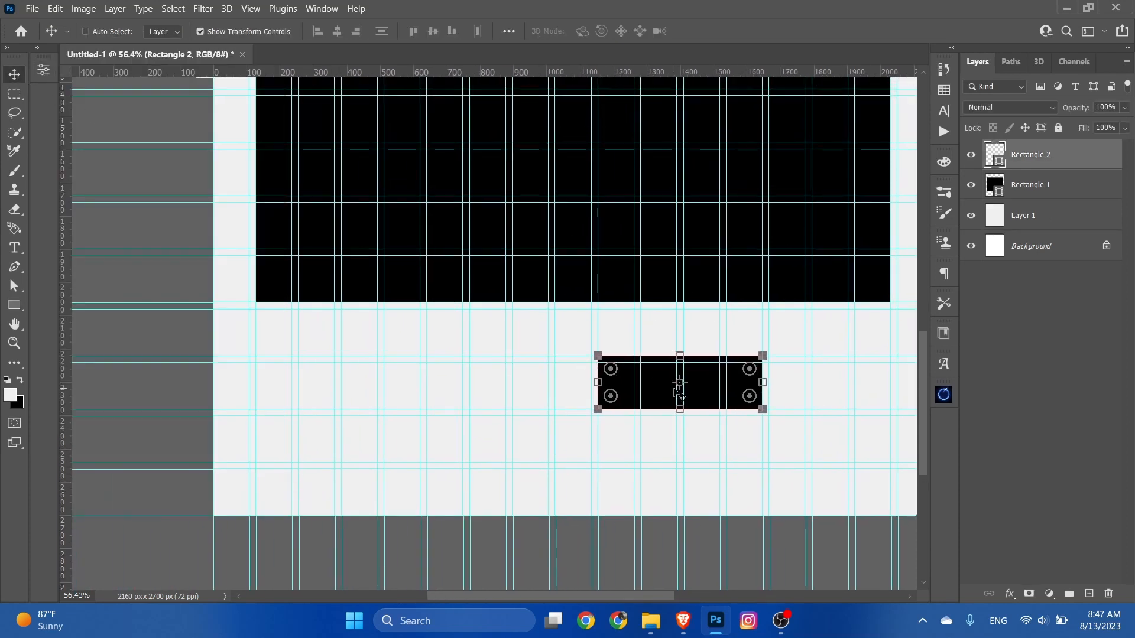
left_click_drag(679, 391, 439, 390)
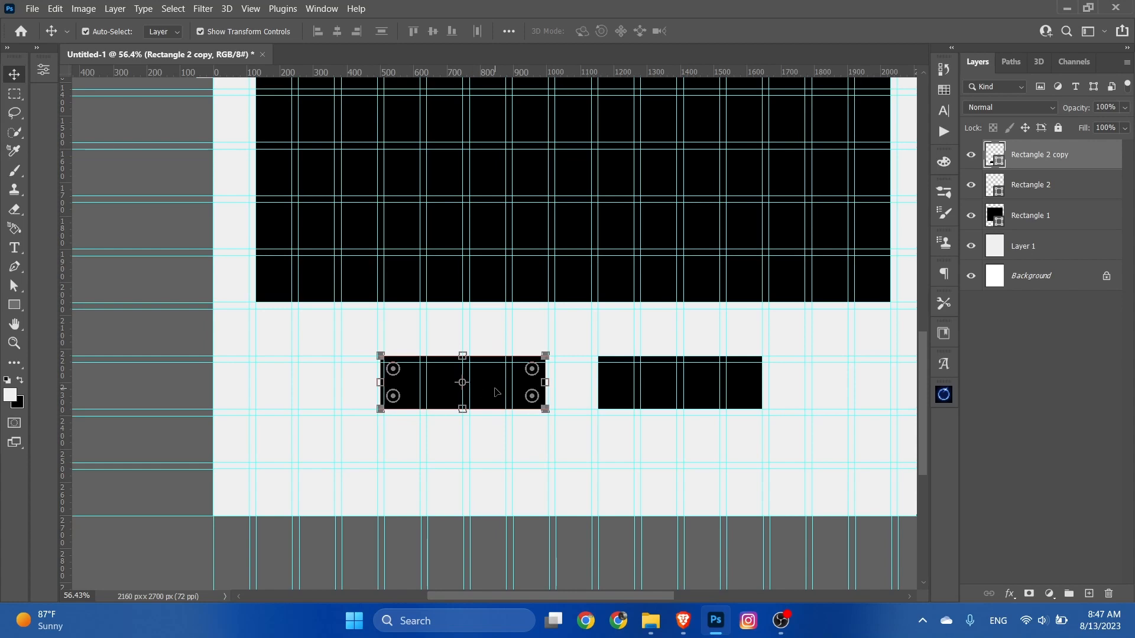
left_click(524, 555)
scroll(467, 515, "down", 1)
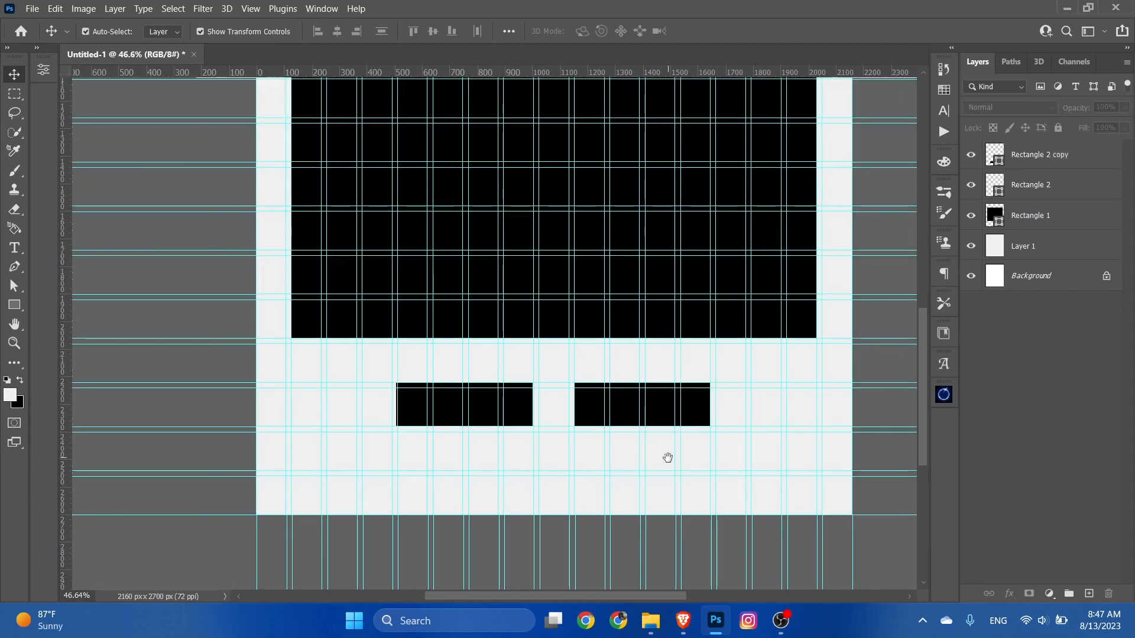
Step: Move the two small black rectangles apart by about one grid column each, keeping them on the same row
left_click_drag(667, 458, 609, 452)
scroll(612, 456, "up", 2)
scroll(628, 465, "down", 4)
scroll(532, 436, "up", 1)
scroll(502, 402, "down", 2)
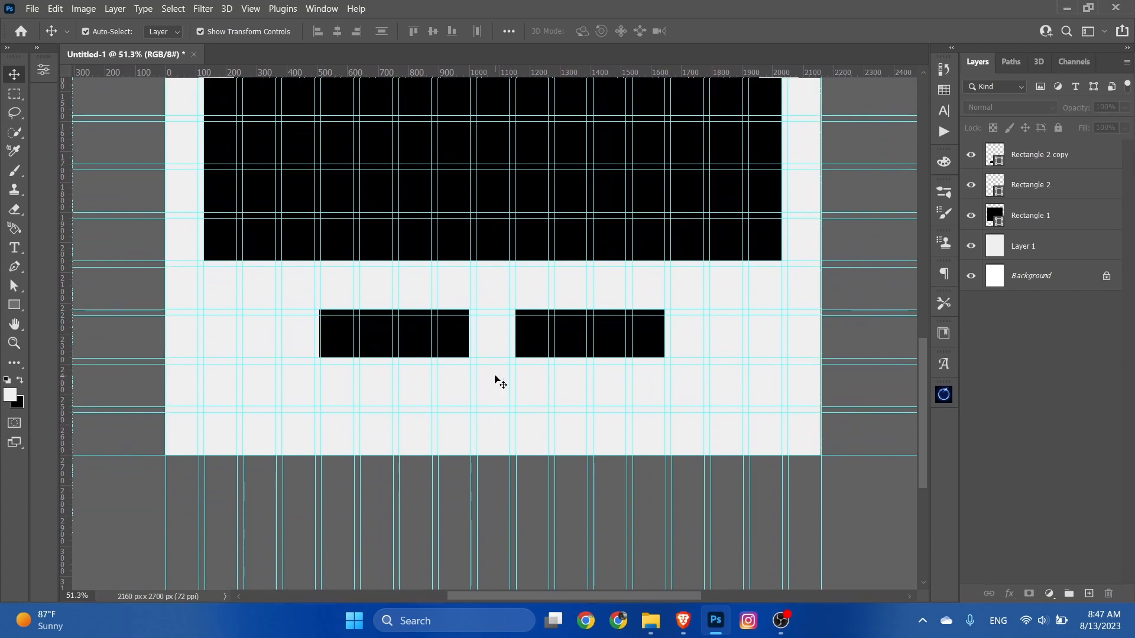
left_click_drag(455, 342, 420, 345)
left_click_drag(534, 342, 573, 349)
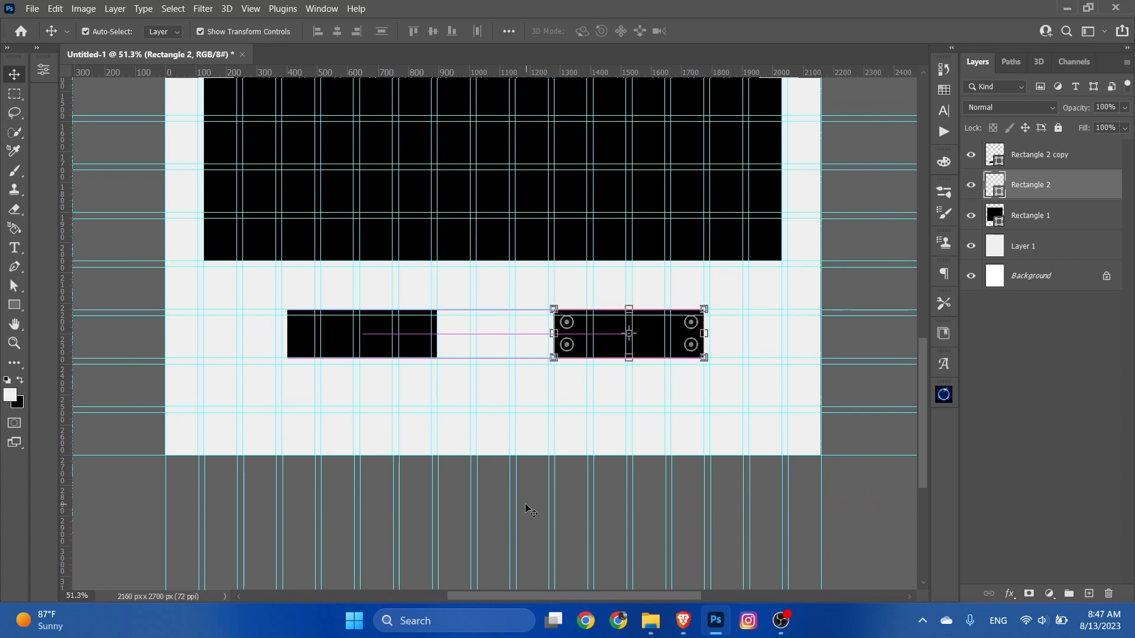
left_click(527, 508)
Step: Draw a green rectangle, about 406 by 300 px, spanning the gap between the two small black rectangles
scroll(424, 375, "up", 1)
left_click(15, 305)
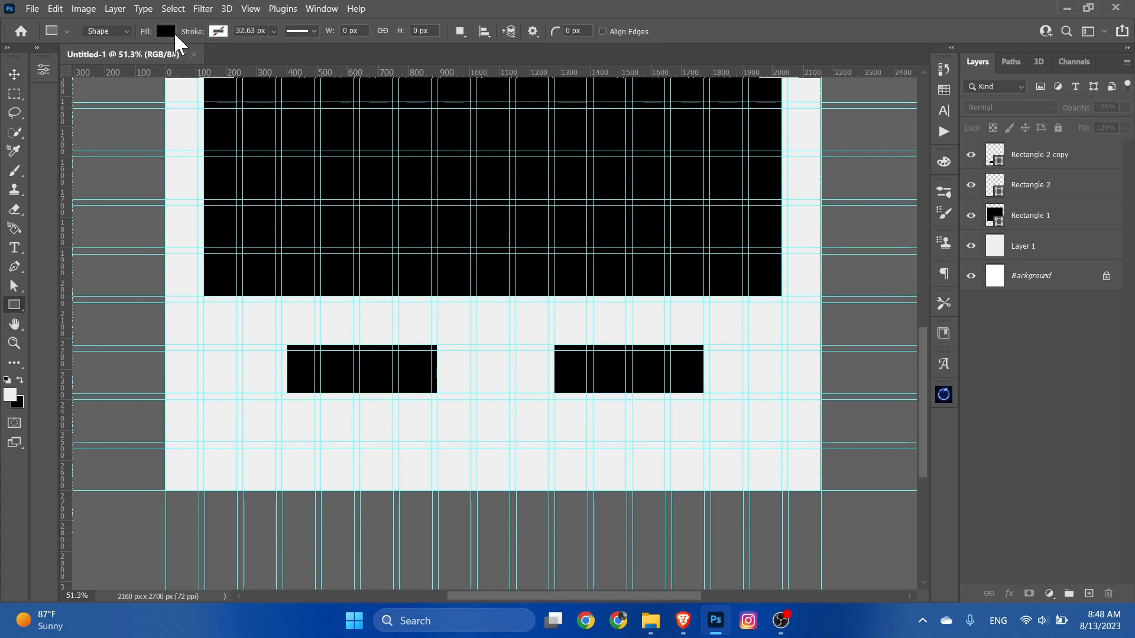
left_click(166, 31)
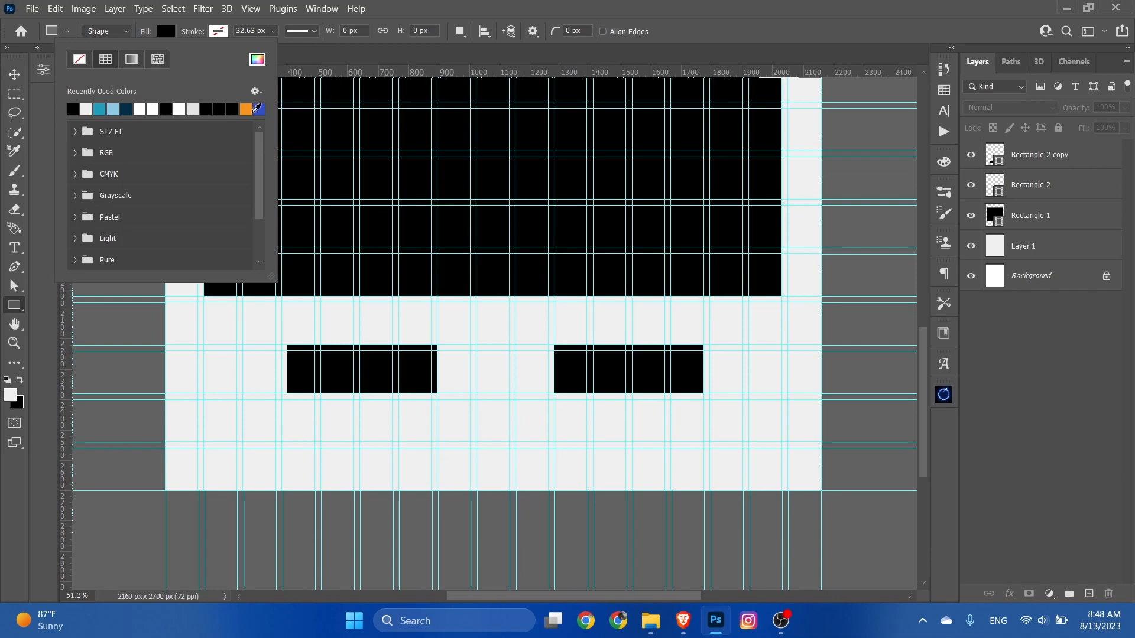
left_click(257, 58)
left_click(943, 471)
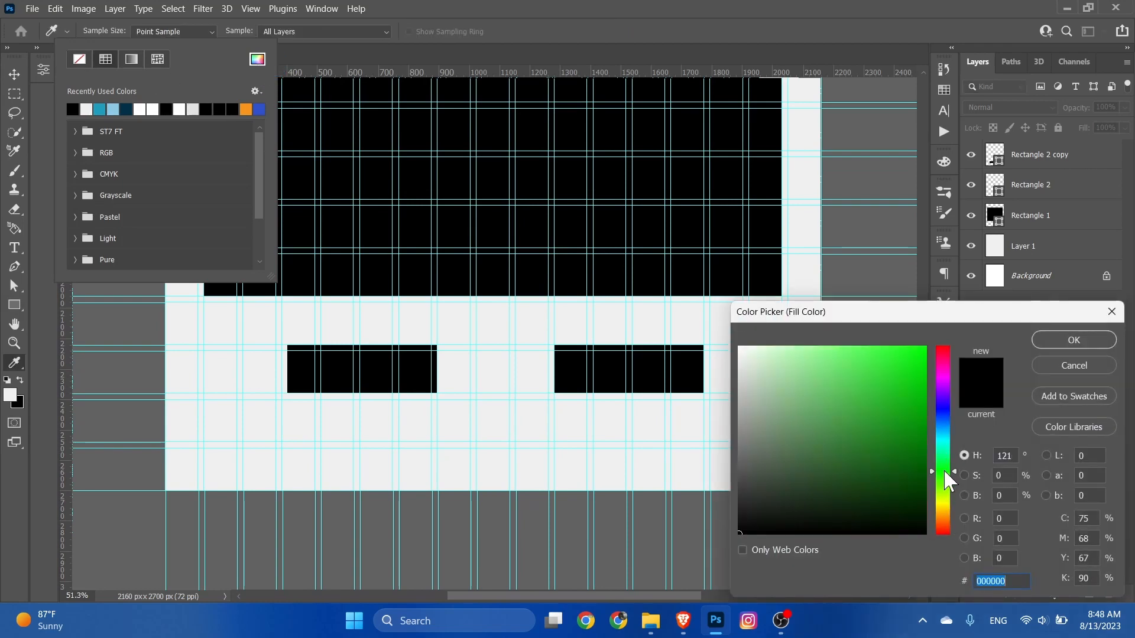
left_click(921, 428)
left_click(1073, 342)
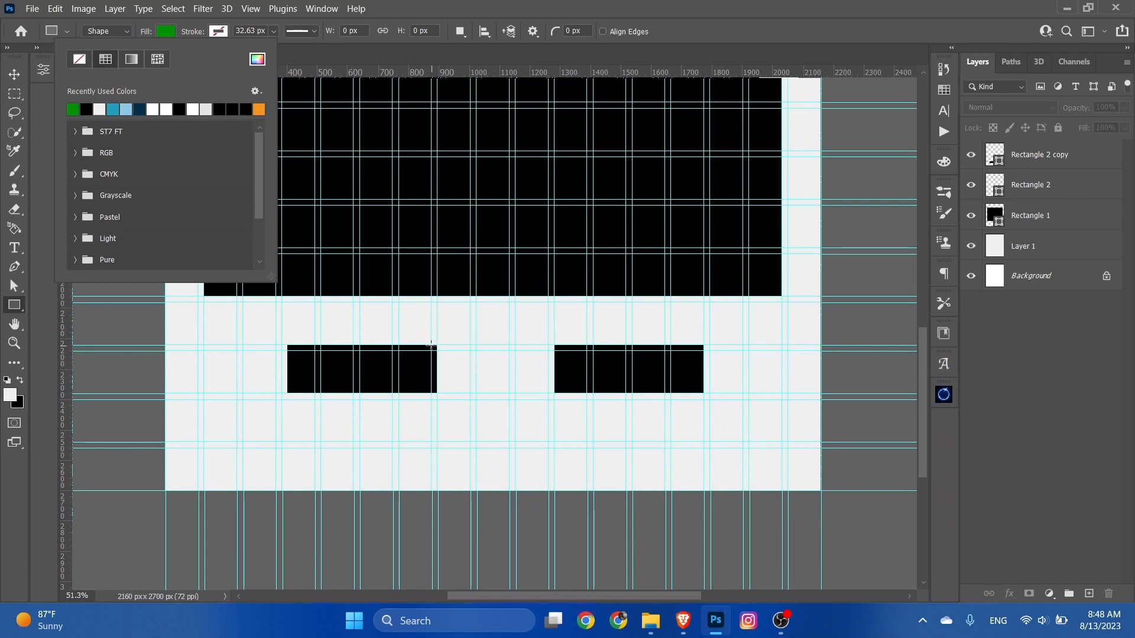
left_click_drag(431, 303, 555, 393)
left_click(41, 67)
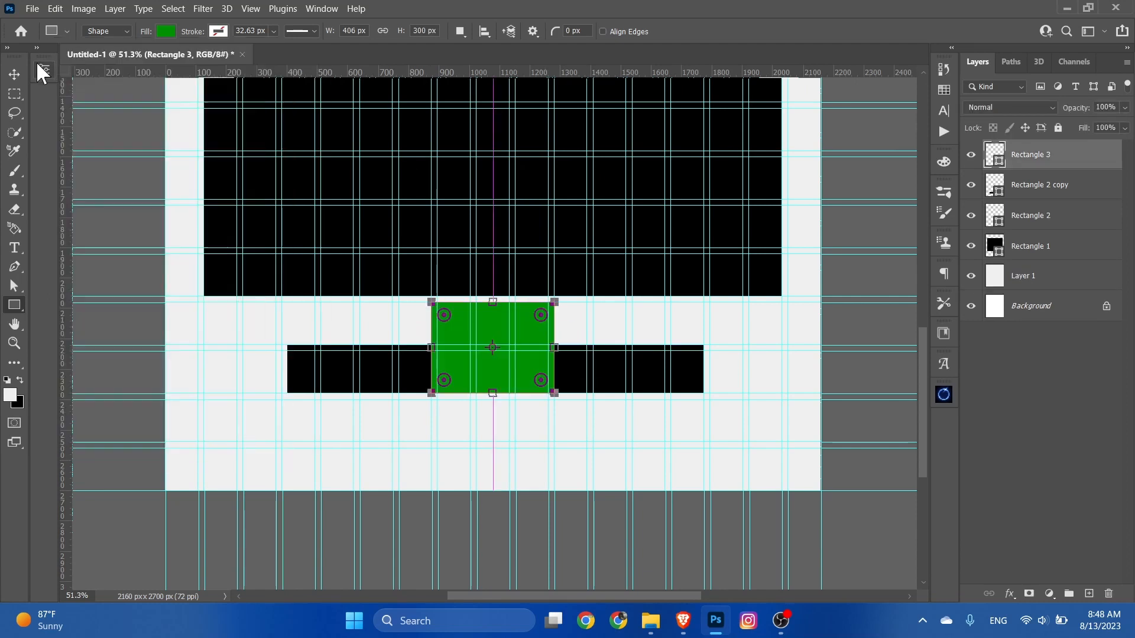
Step: Move the green rectangle down until it is vertically centred on the two small black rectangles
left_click(21, 73)
mouse_move(504, 341)
left_mouse_down()
mouse_move(498, 333)
mouse_move(505, 363)
left_mouse_up()
left_click(539, 528)
Step: Examine the arrangement of the green block and black bars below the large rectangle from several zoom levels
scroll(496, 476, "down", 7)
scroll(595, 512, "up", 7)
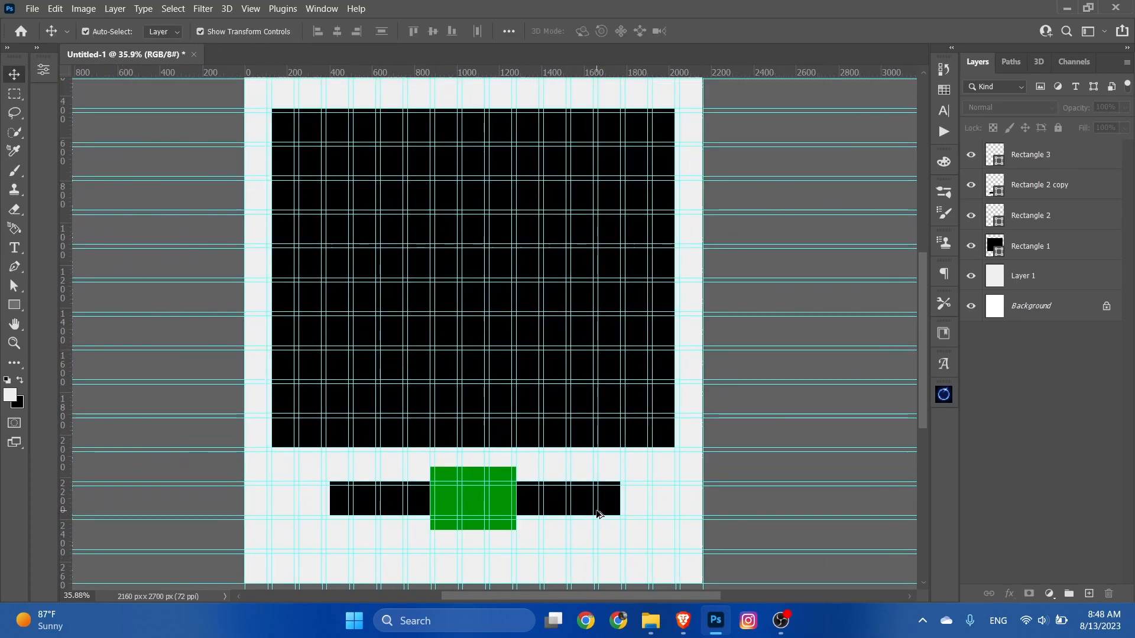
left_click_drag(595, 512, 603, 392)
scroll(600, 392, "down", 1)
scroll(664, 421, "up", 2)
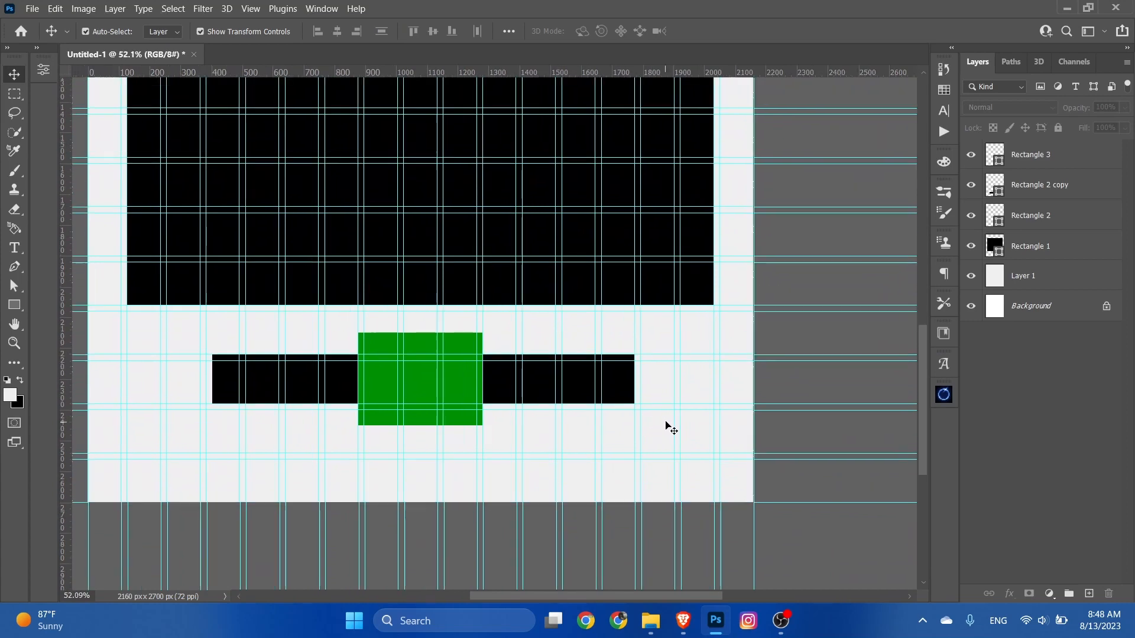
scroll(537, 418, "down", 2)
scroll(642, 409, "up", 1)
scroll(648, 414, "up", 2)
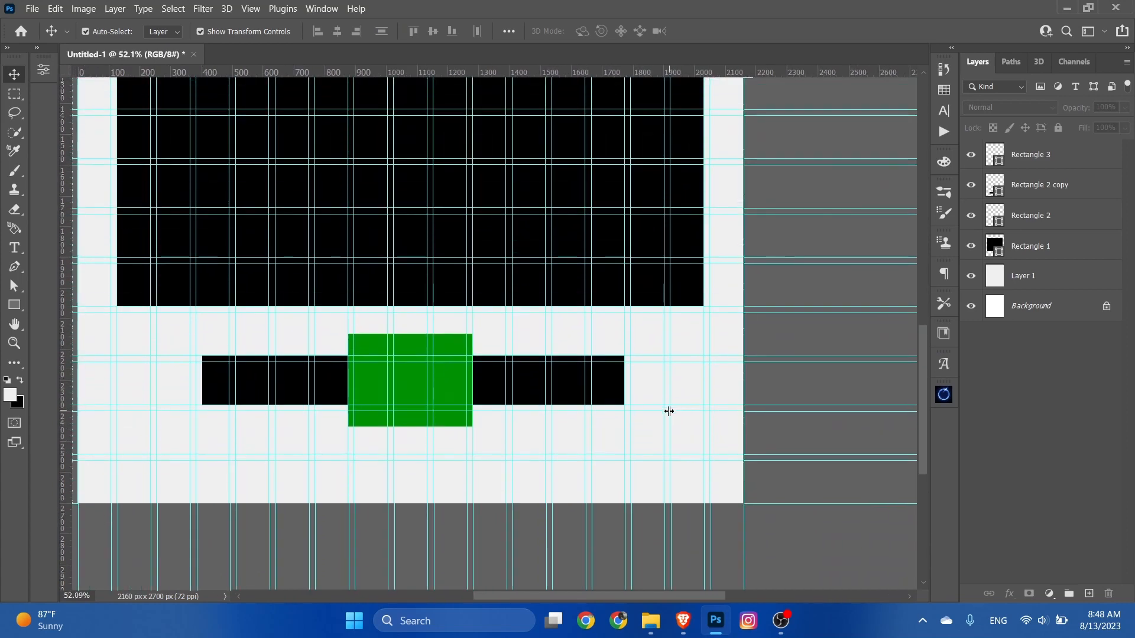
scroll(666, 410, "down", 3)
scroll(662, 437, "down", 1)
scroll(615, 532, "up", 2)
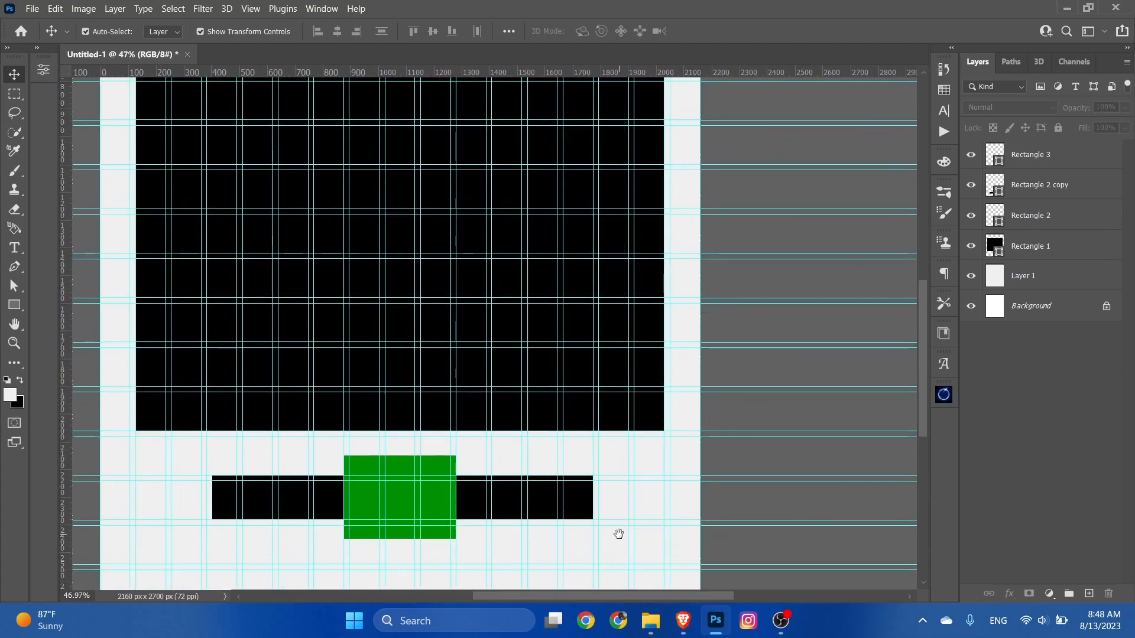
scroll(606, 418, "down", 2)
scroll(603, 415, "up", 2)
scroll(603, 415, "up", 1)
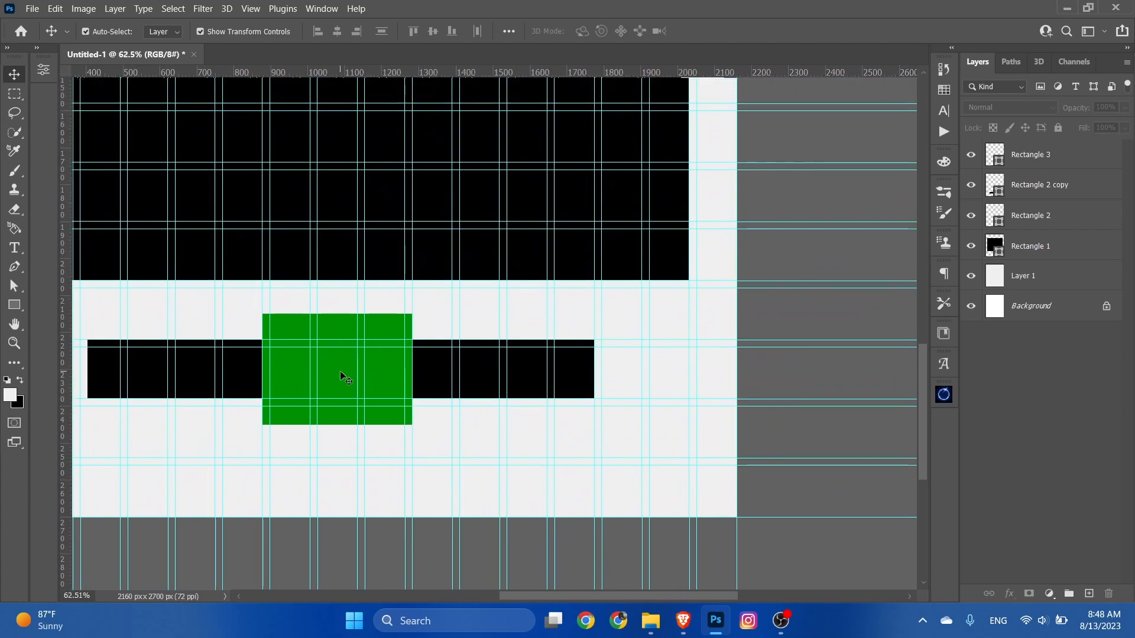
Step: Draw a small green rectangle, about 194 by 199 px, against the outer end of the right black bar
left_click(14, 305)
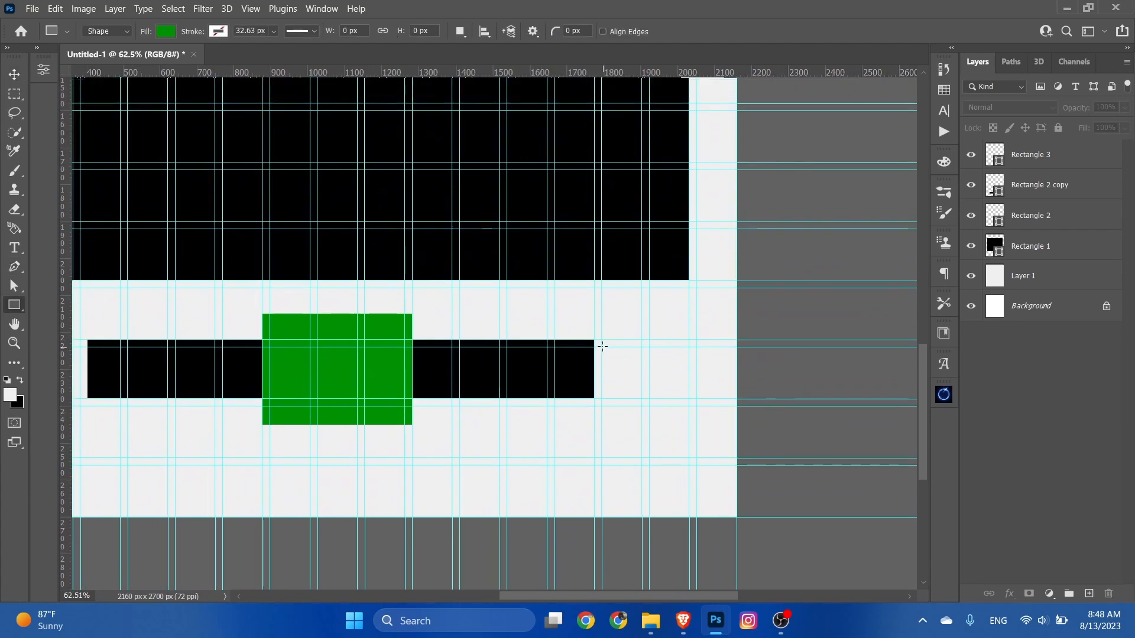
left_click_drag(593, 333, 665, 409)
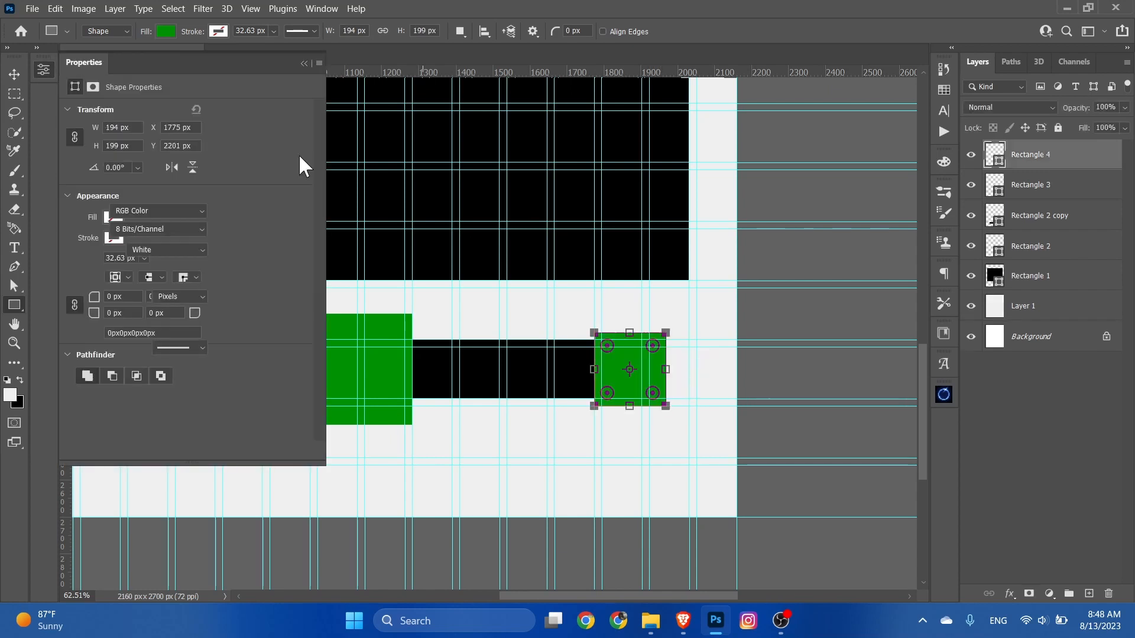
left_click(14, 75)
left_click(46, 73)
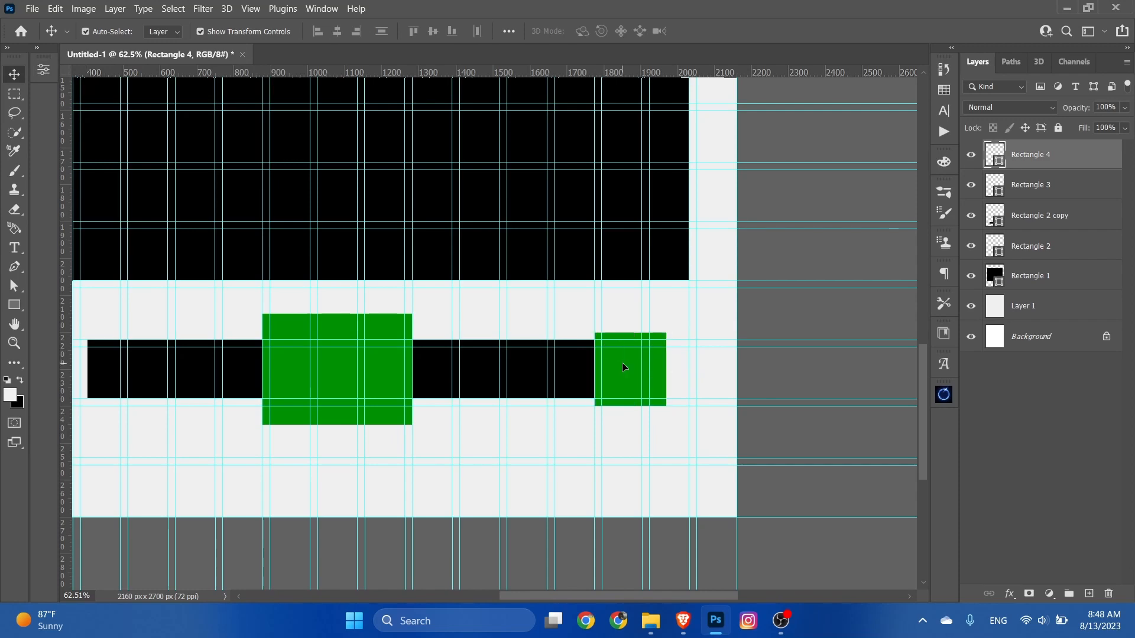
Step: Duplicate the small green rectangle and place the copy against the outer end of the left black bar
left_click_drag(622, 366, 621, 364)
key("ctrl+j")
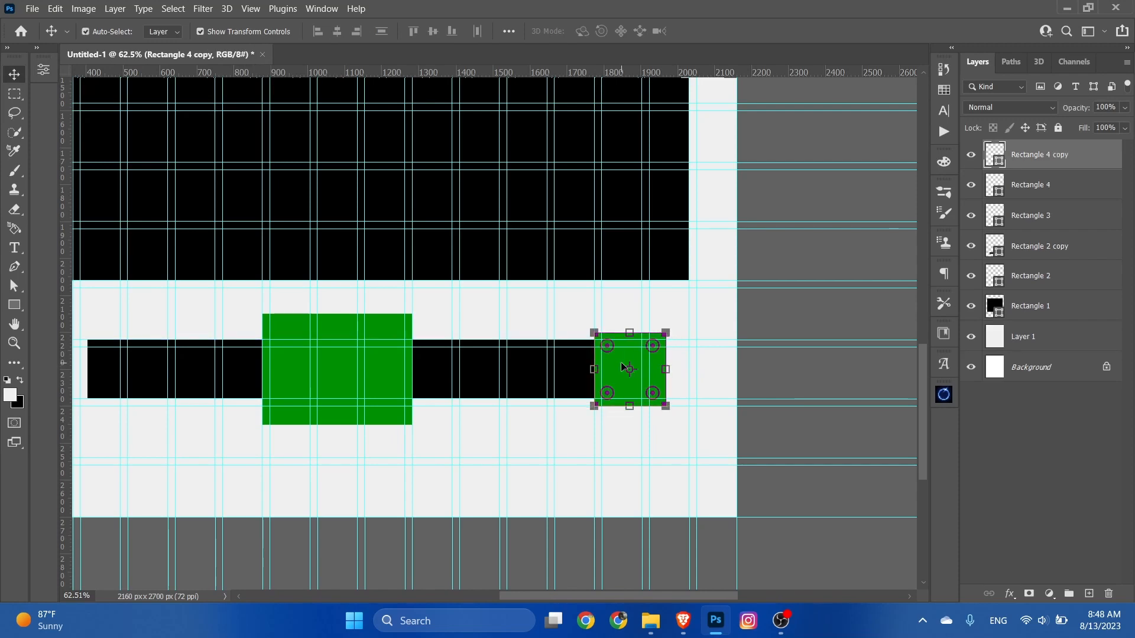
scroll(678, 384, "left", 5)
left_click_drag(811, 373, 263, 365)
key("ctrl+t")
left_click(731, 31)
key("ctrl+t")
Step: Align the vertical centres of the three green blocks and two black bars below the large rectangle
left_click(393, 381, "shift")
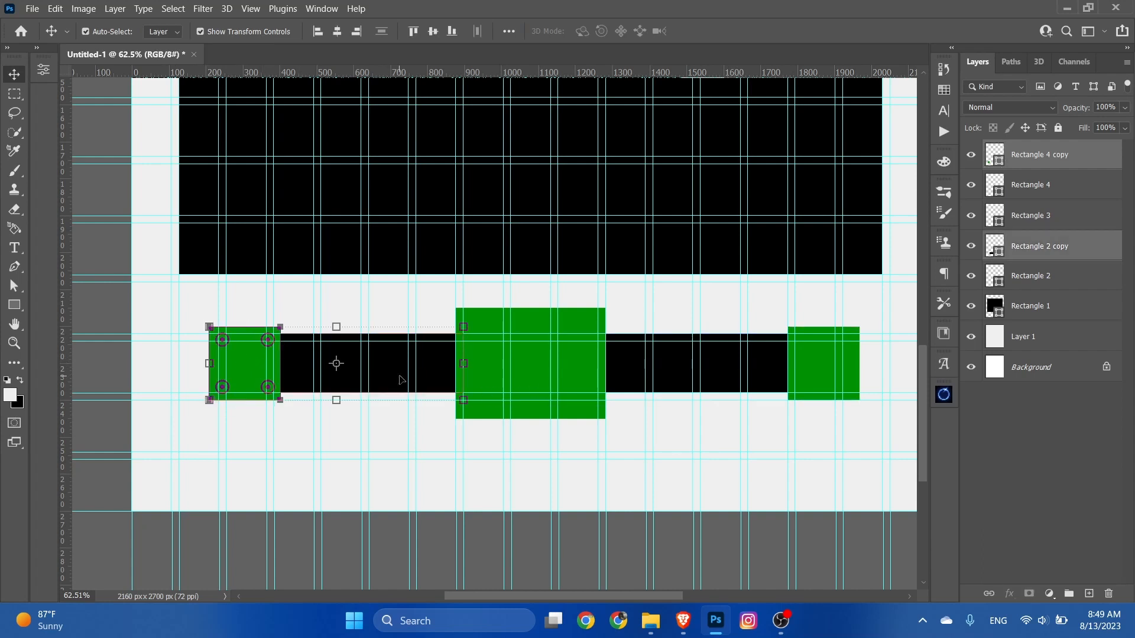
left_click(491, 364, "shift")
left_click(634, 380, "shift")
left_click(811, 374, "shift")
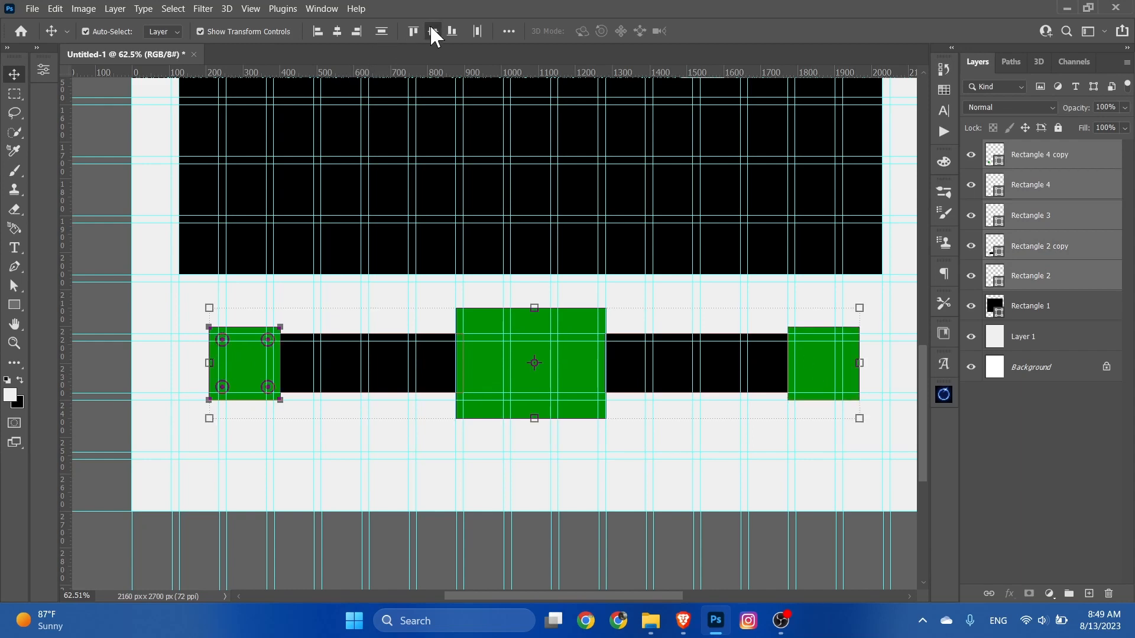
left_click(100, 299)
Step: Check the block arrangement below the large rectangle and clear all guides from the canvas
scroll(433, 393, "down", 1)
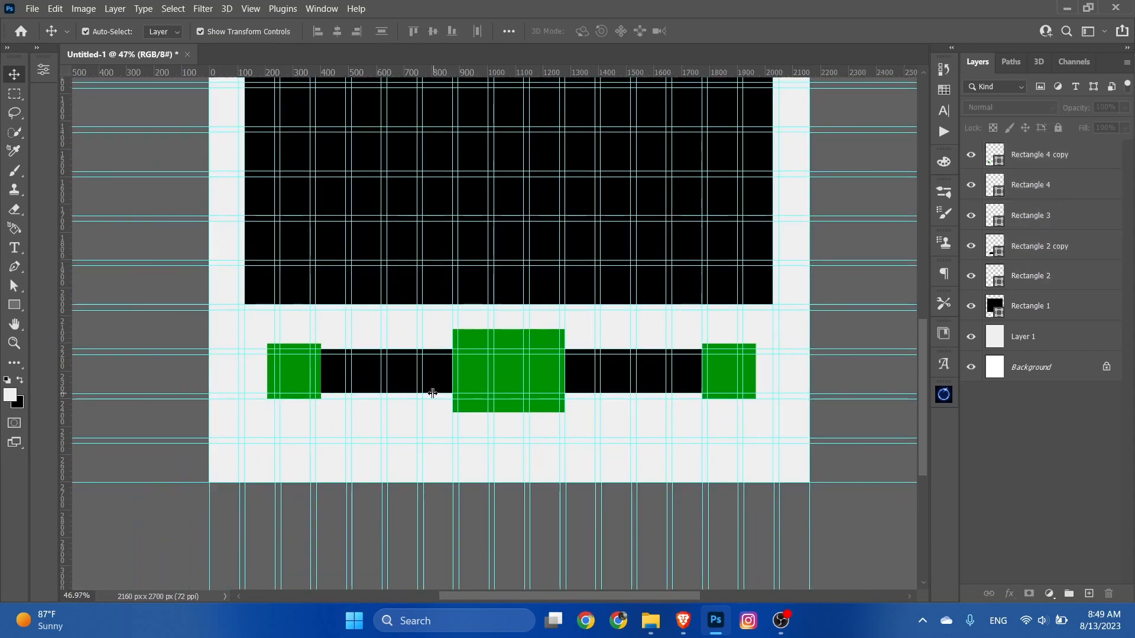
scroll(654, 417, "up", 1)
left_click_drag(644, 411, 637, 422)
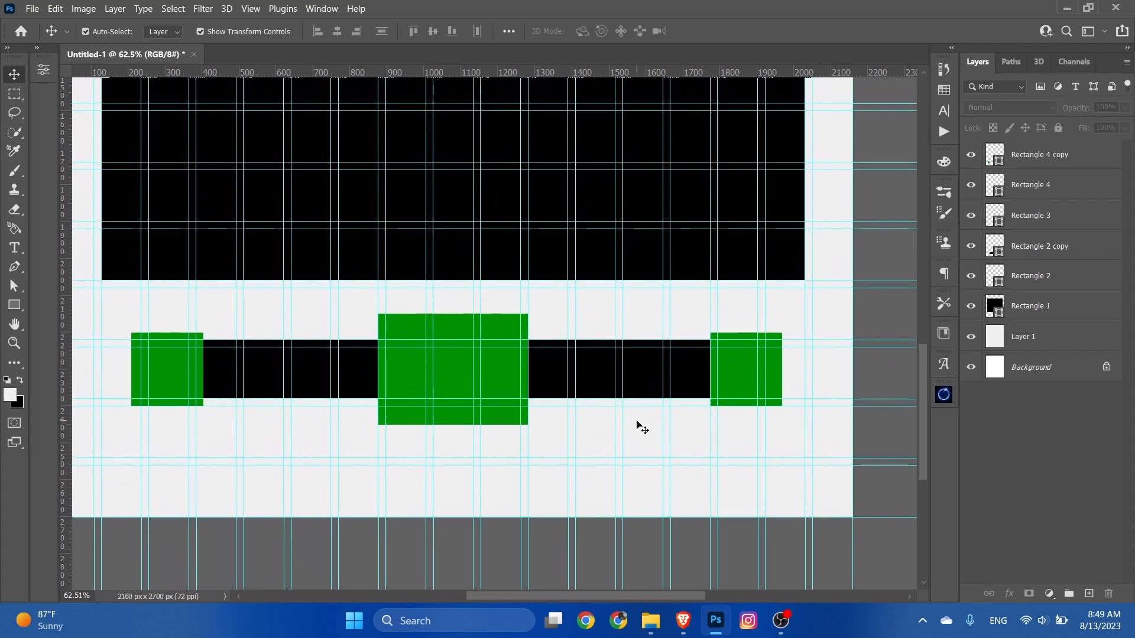
scroll(638, 424, "down", 3)
scroll(575, 418, "up", 1)
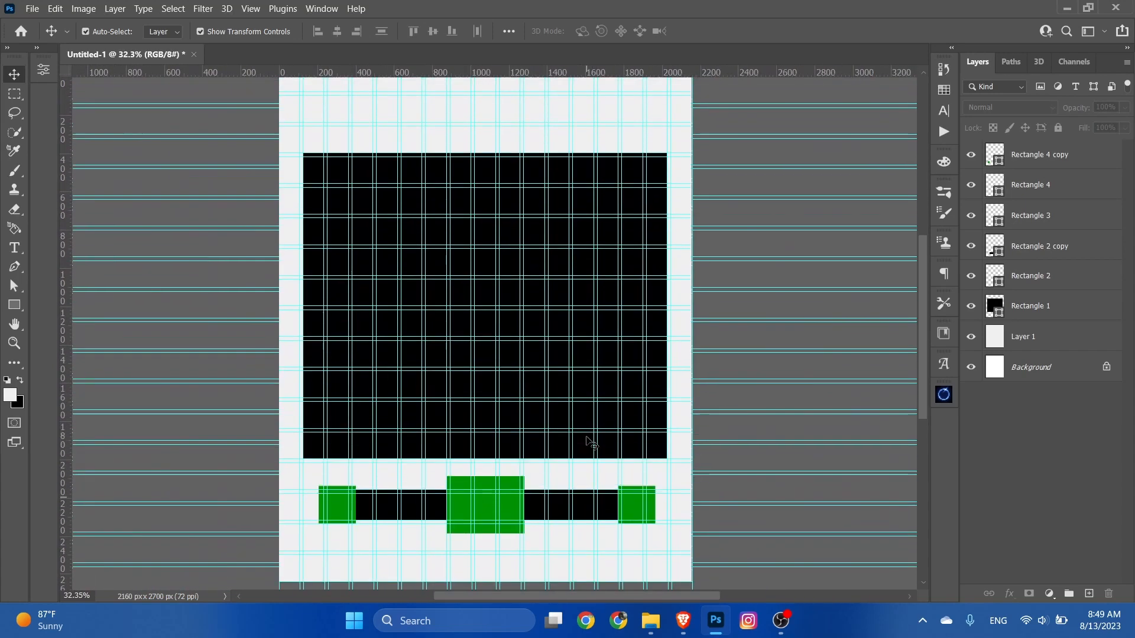
scroll(591, 442, "up", 1)
left_click(235, 9)
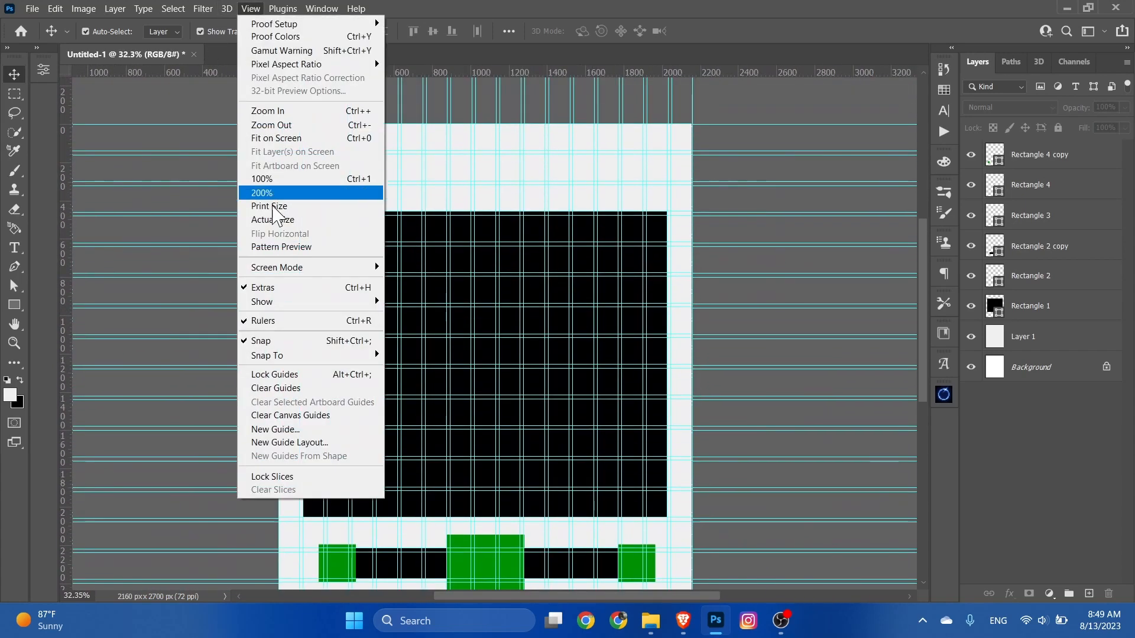
left_click(269, 386)
Step: Add a white text line reading "0-0" on the central green block
scroll(479, 375, "down", 1)
scroll(508, 508, "up", 2)
scroll(509, 508, "up", 2)
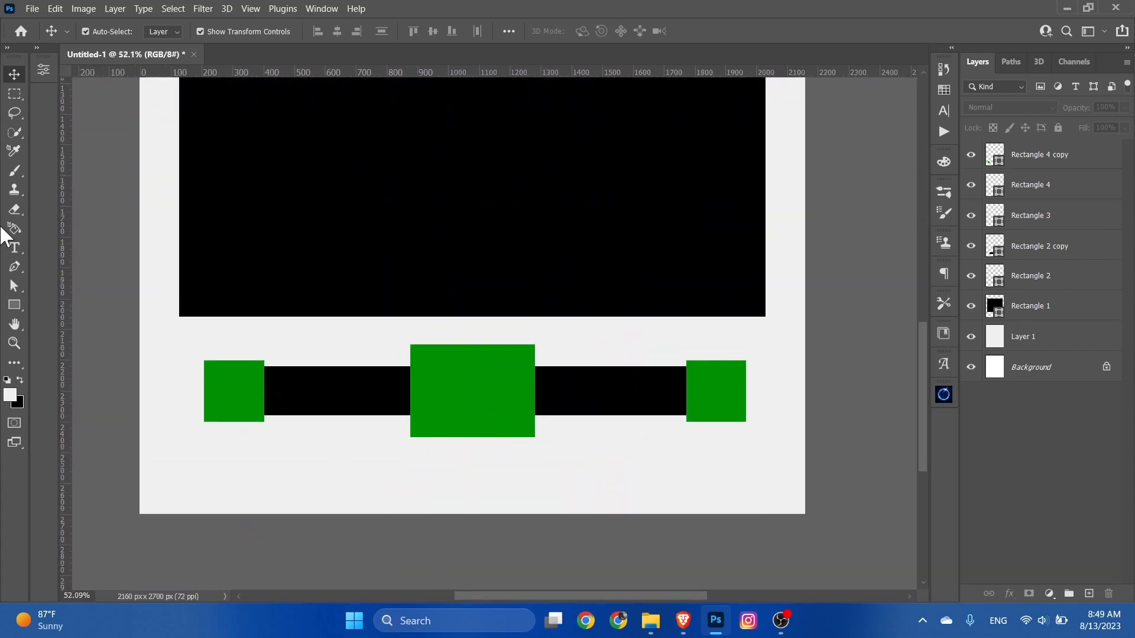
left_click(14, 248)
left_click(479, 395)
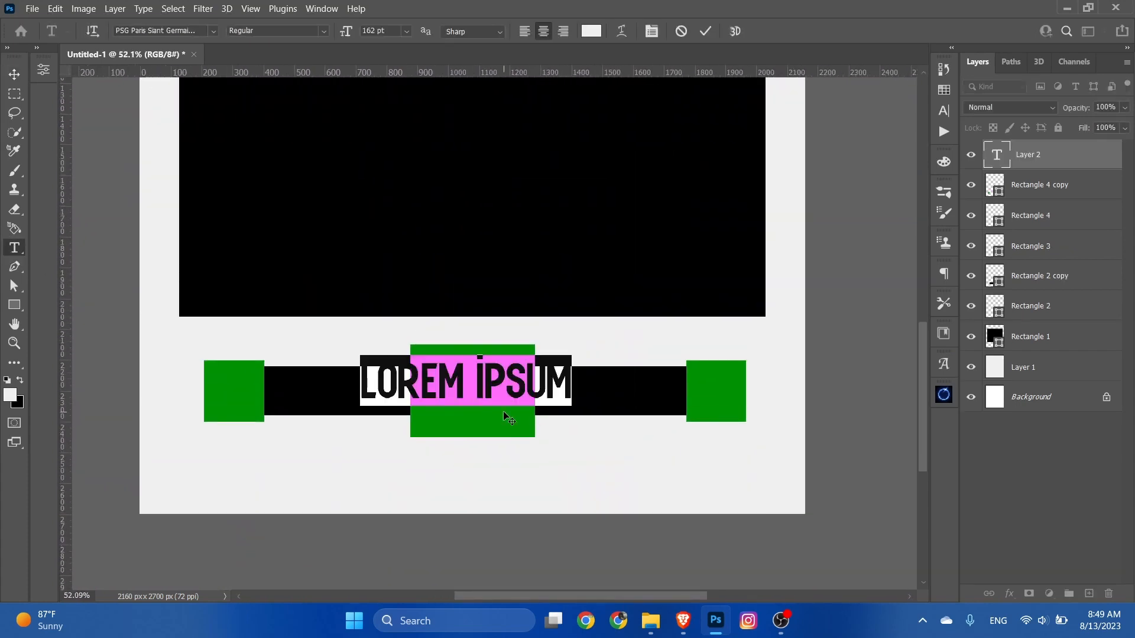
type("0-0")
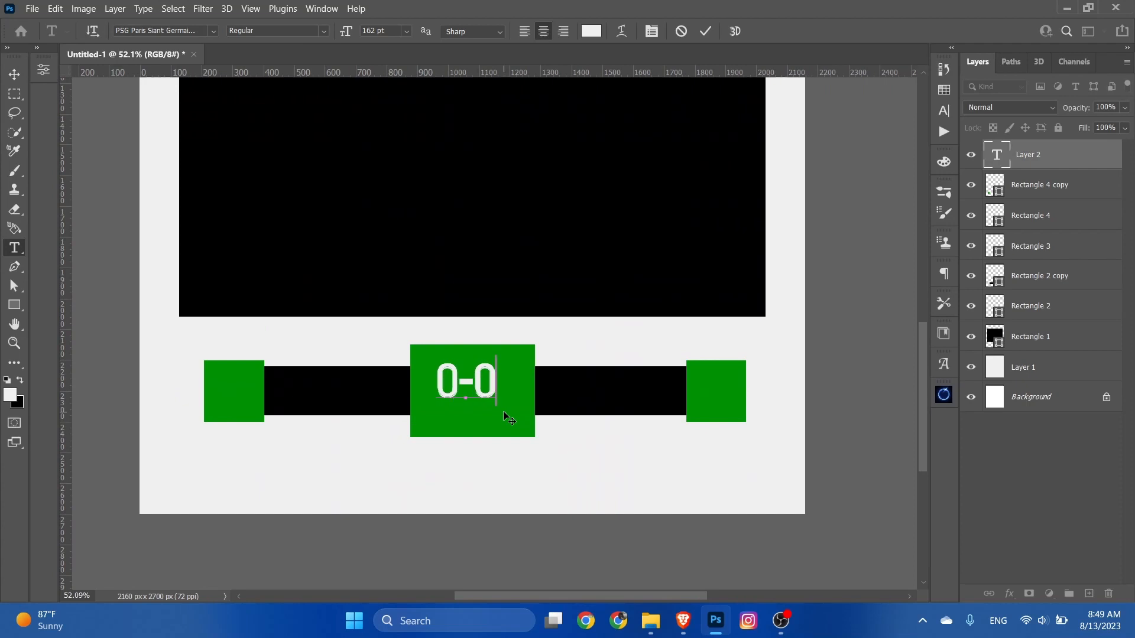
Step: Set the "0-0" text's font to Gobold Lowplus and its size to 213 pt
key("ctrl+a")
left_click(213, 30)
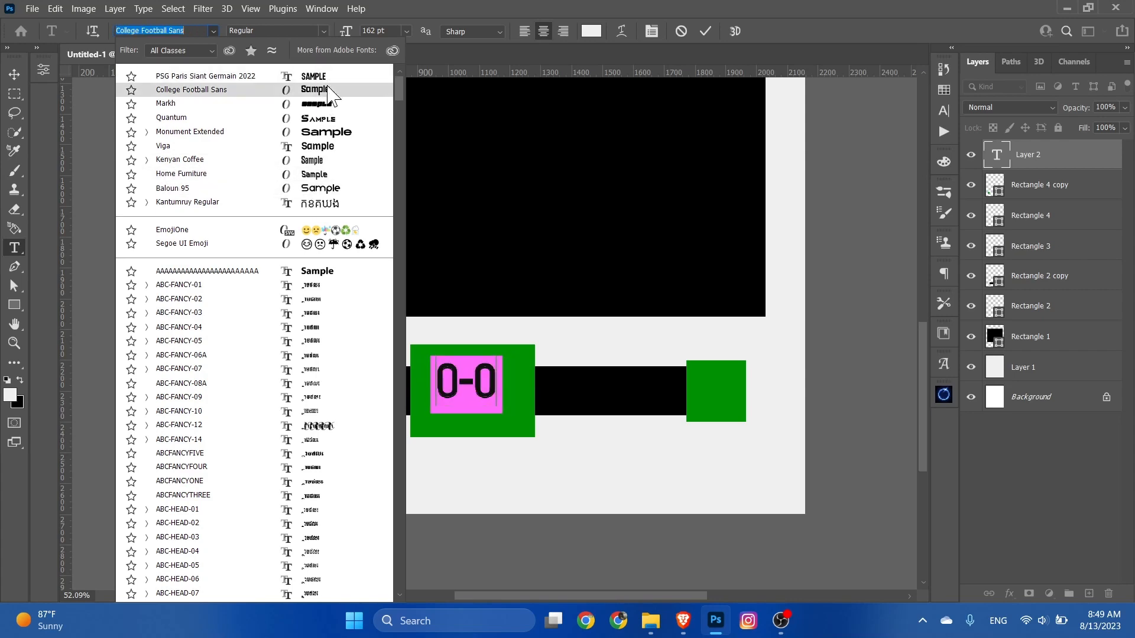
left_click_drag(400, 94, 401, 241)
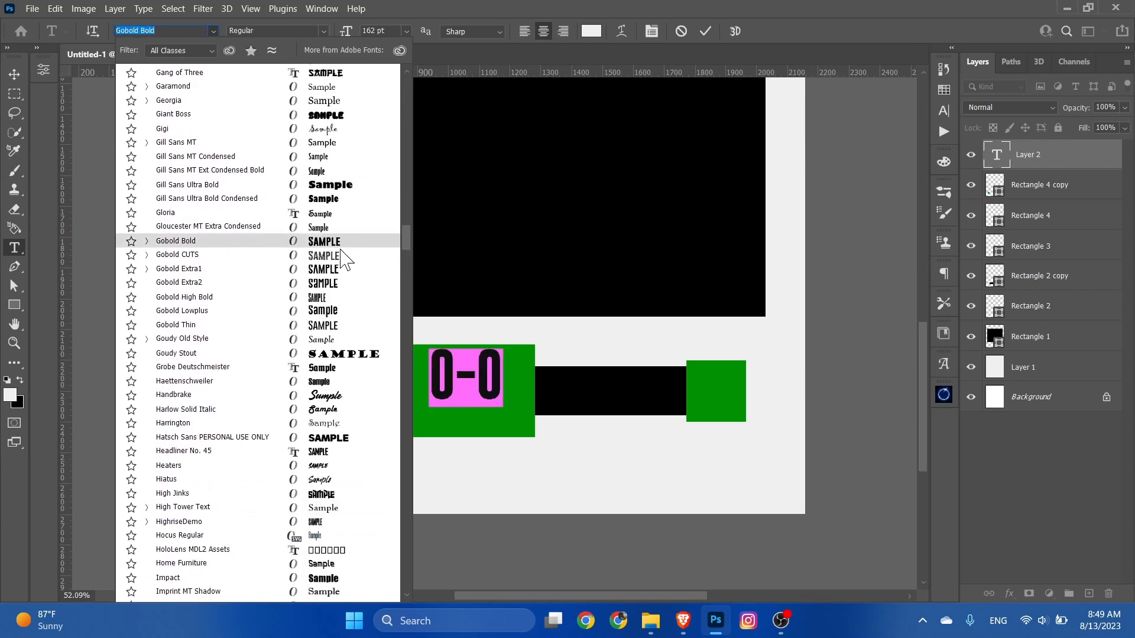
left_click(327, 313)
left_click_drag(346, 31, 383, 31)
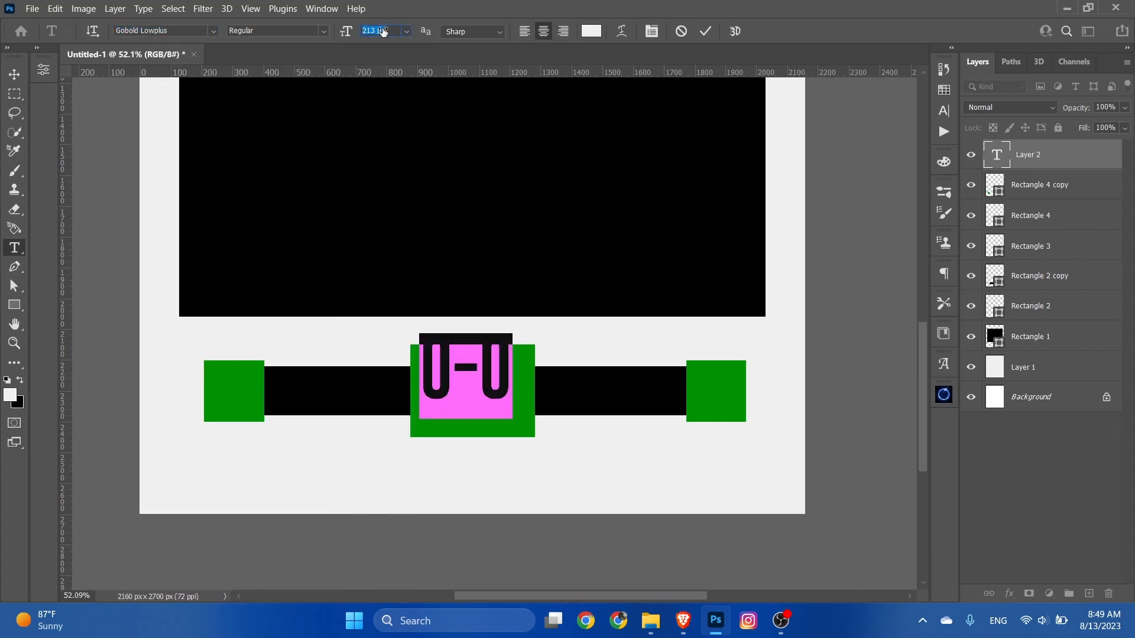
left_click(706, 33)
Step: Centre the "0-0" text on the central green block
key("v")
left_click_drag(491, 361, 497, 381)
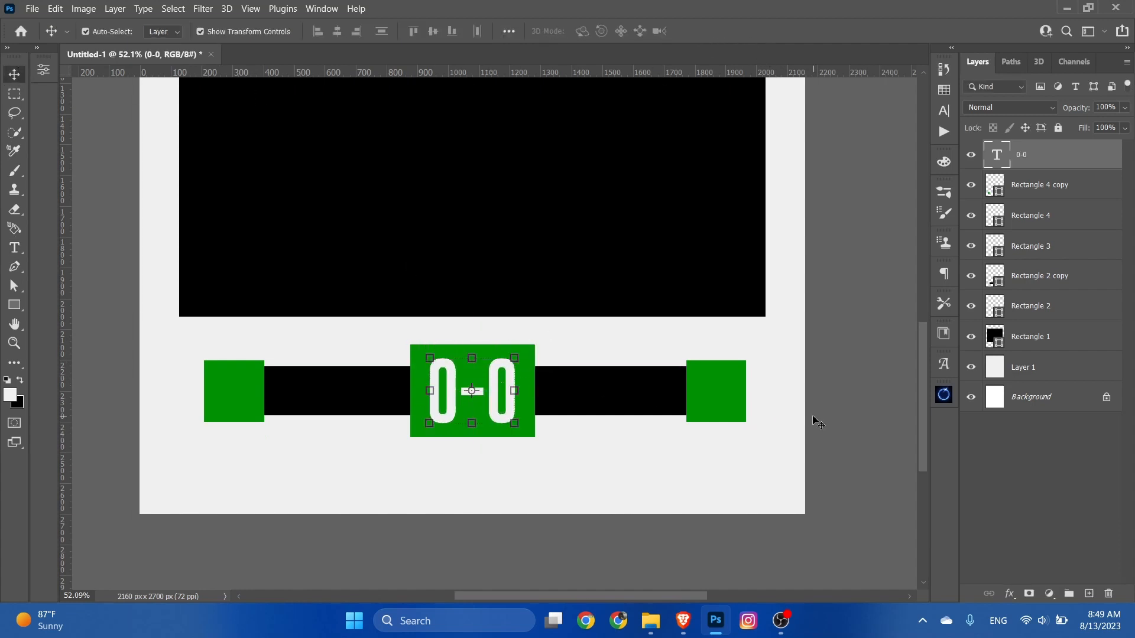
left_click(846, 421)
Step: Add the heading "FULL TIME" in the layout's green above the large black rectangle, in Gobold Lowplus at 213 pt
scroll(600, 456, "up", 2)
scroll(621, 478, "up", 2)
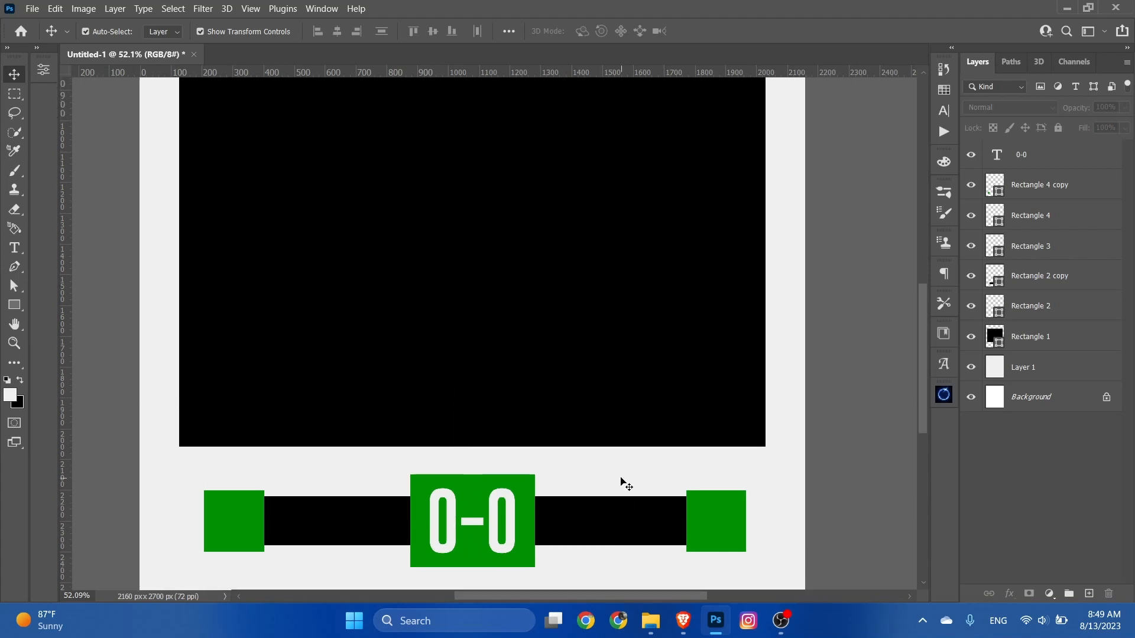
scroll(621, 480, "down", 4)
scroll(597, 480, "up", 2)
scroll(550, 355, "up", 6)
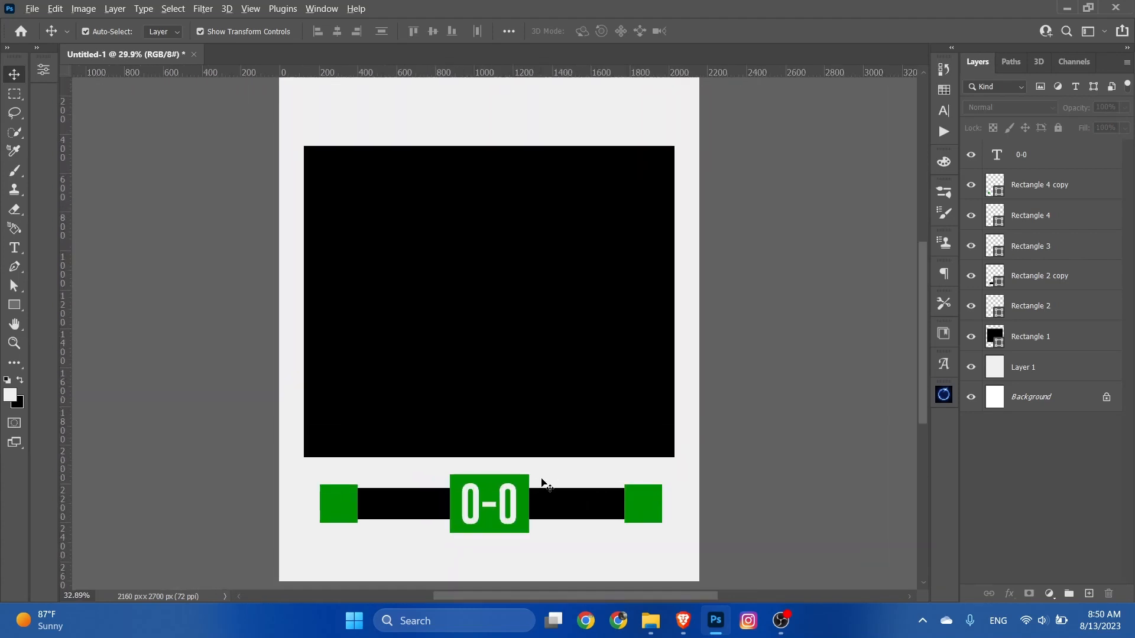
scroll(491, 263, "up", 2)
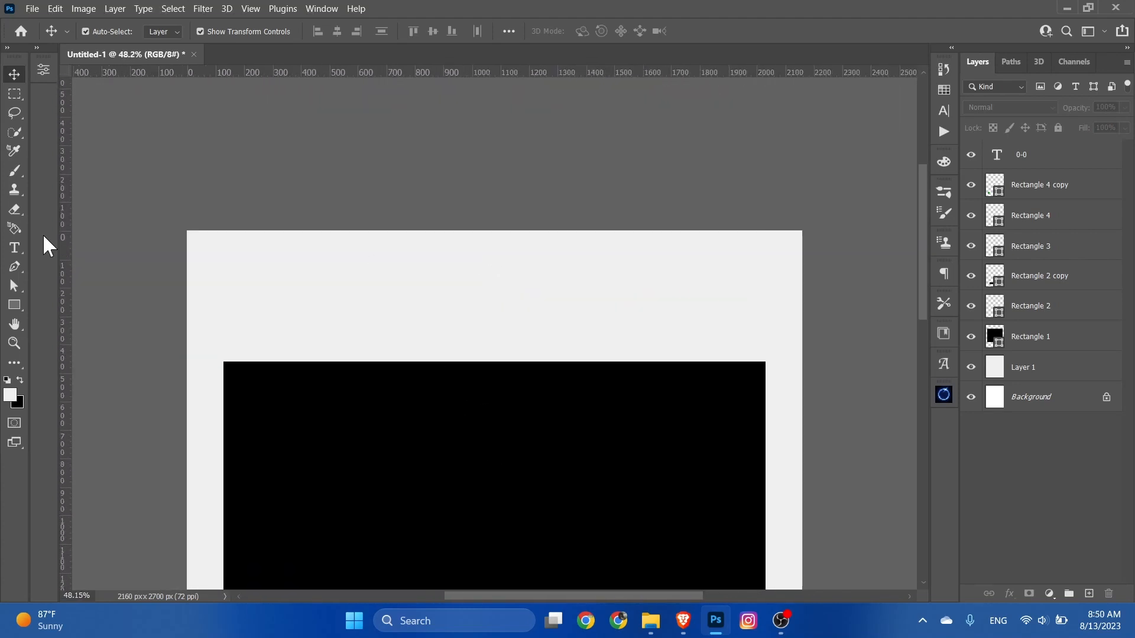
left_click(14, 247)
left_click(442, 320)
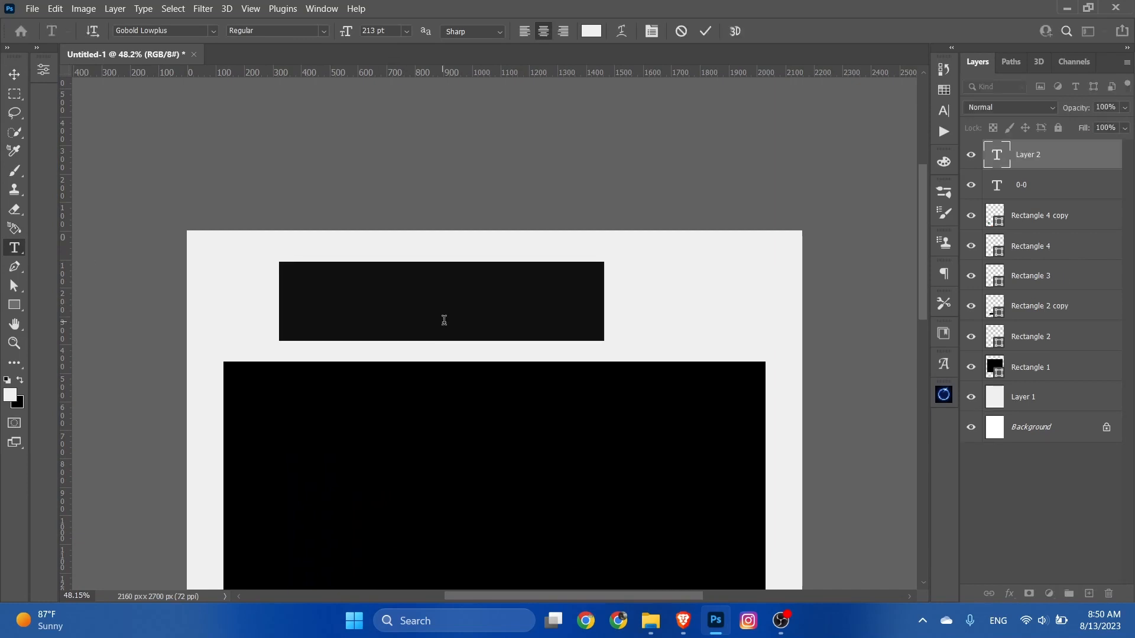
left_click(943, 89)
left_click(768, 108)
left_click(943, 89)
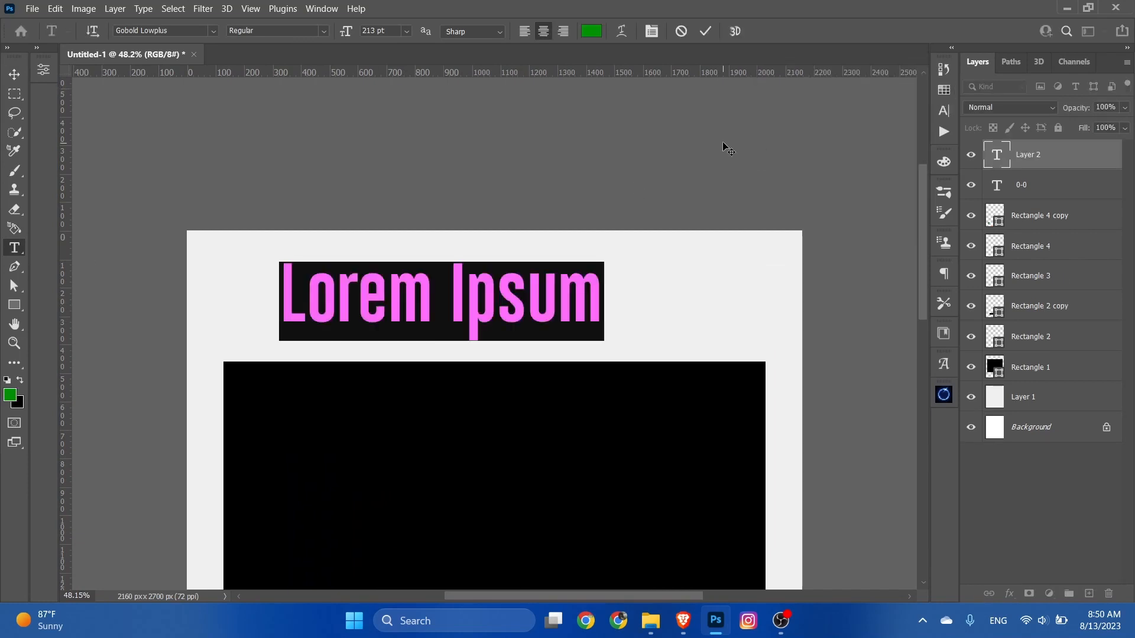
type("FULL")
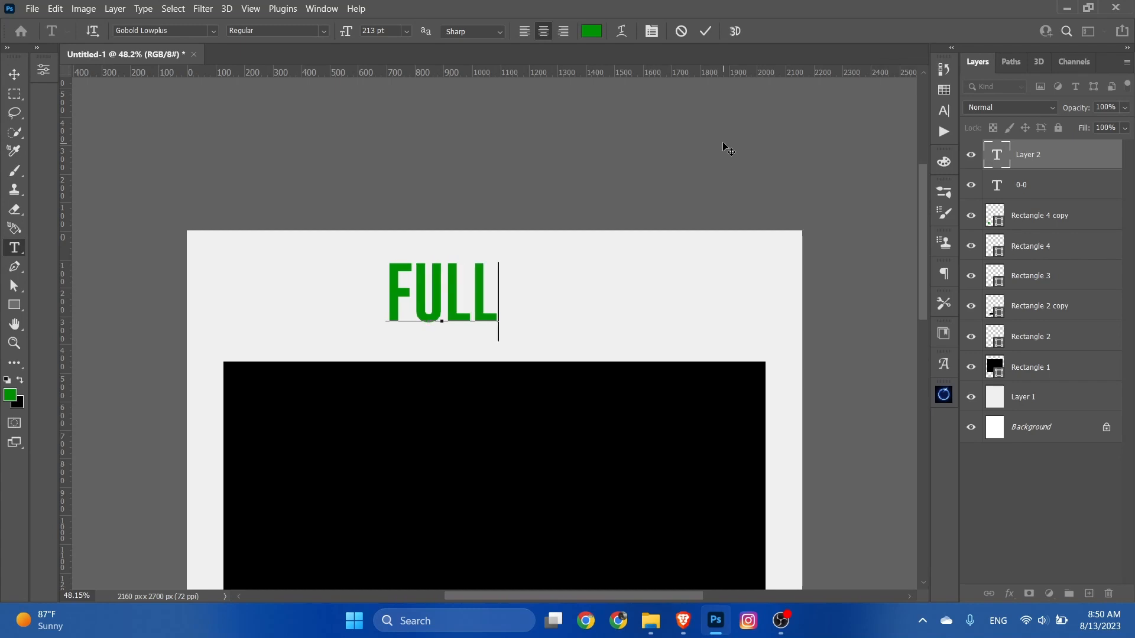
type(" TIME")
key("ctrl+Return")
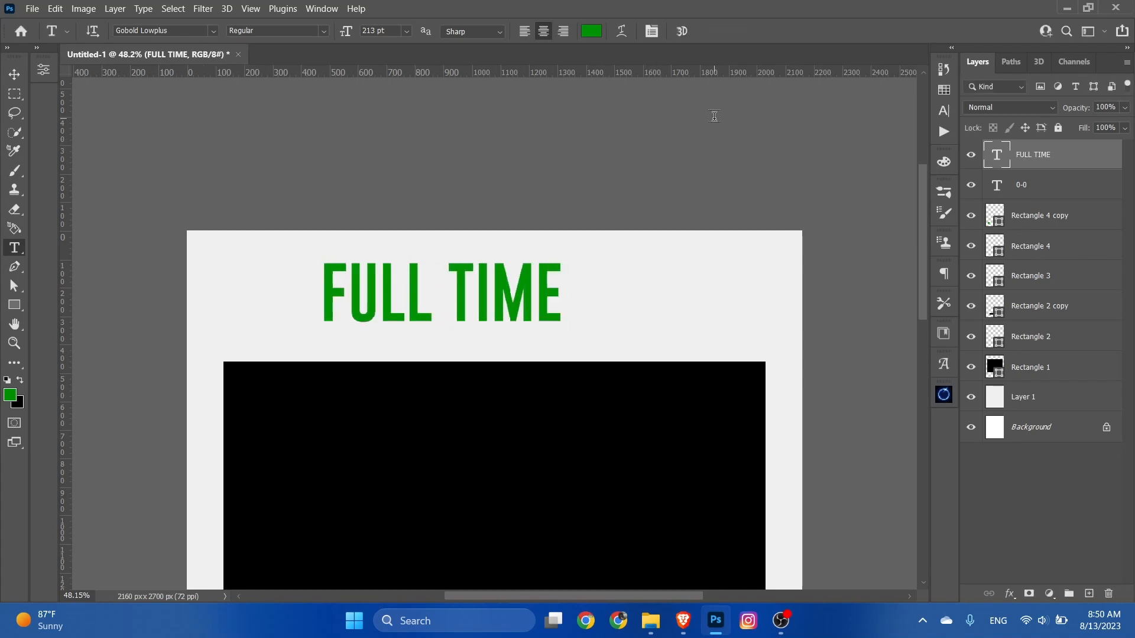
Step: Move the "FULL TIME" heading to the middle of the space above the large black rectangle
left_click(8, 72)
scroll(342, 264, "down", 2)
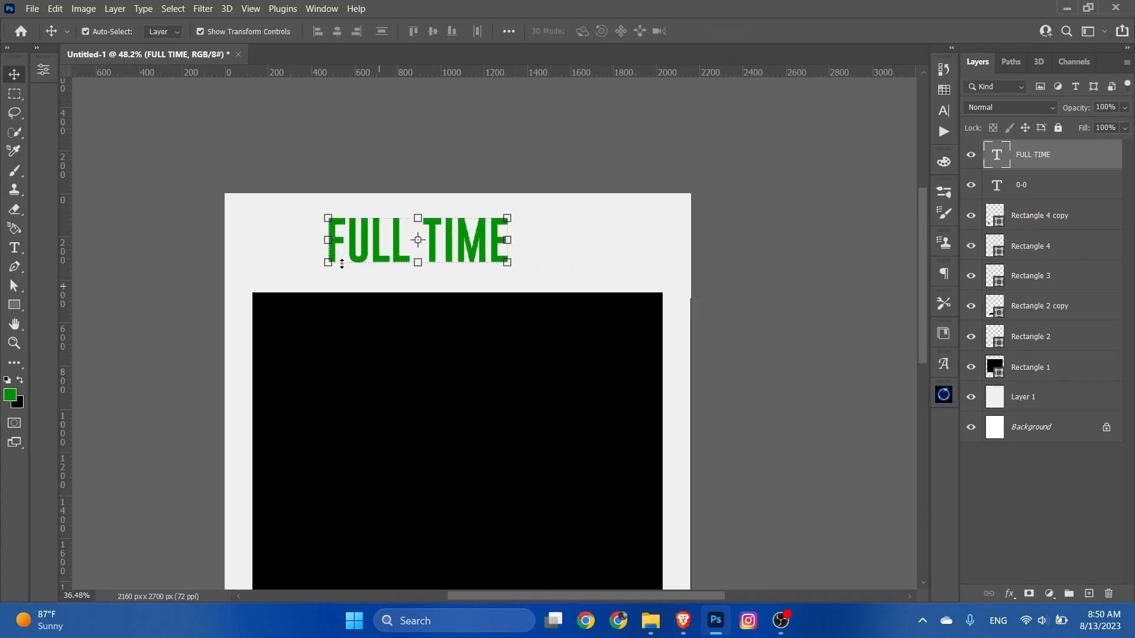
left_click_drag(433, 249, 470, 260)
left_click(489, 170)
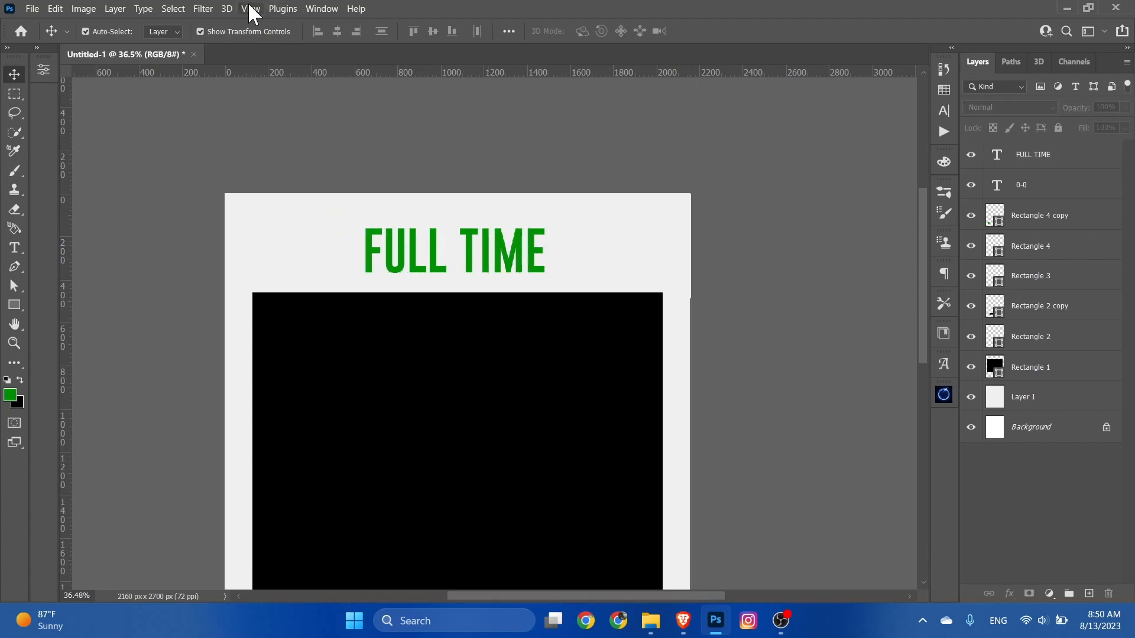
Step: Add a guide layout with 17 columns and 17 rows, both with 20 px gutters
left_click(248, 6)
left_click(306, 442)
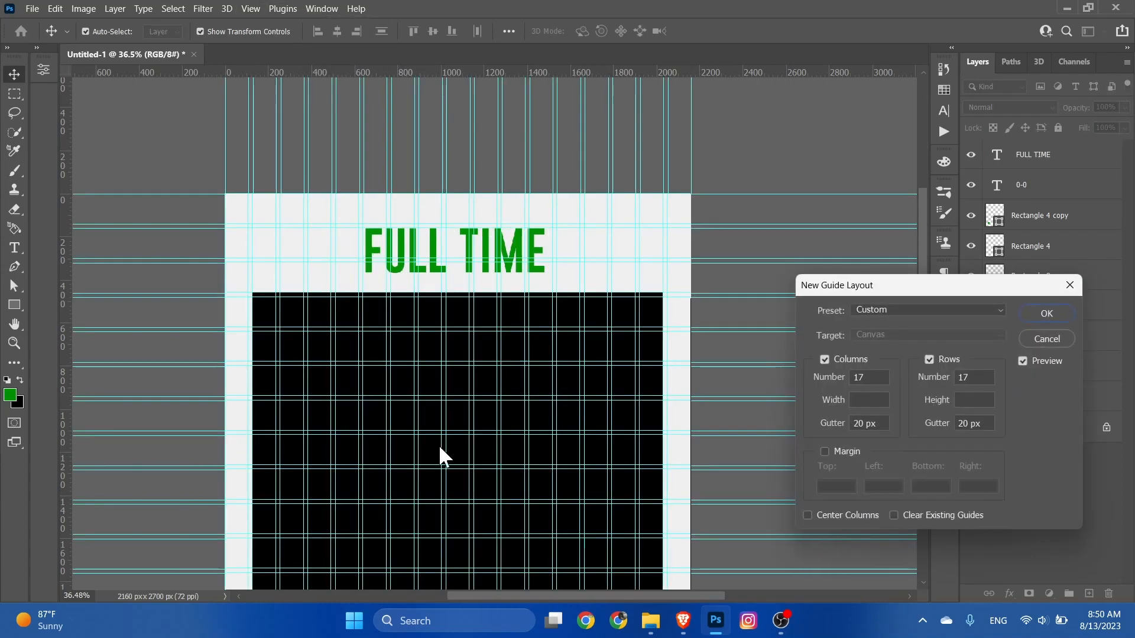
left_click(1044, 314)
Step: Adjust the "FULL TIME" heading's position against the guides and centre it horizontally on the canvas
scroll(452, 254, "up", 3)
left_click_drag(452, 254, 456, 250)
key("ctrl+a")
left_click(336, 31)
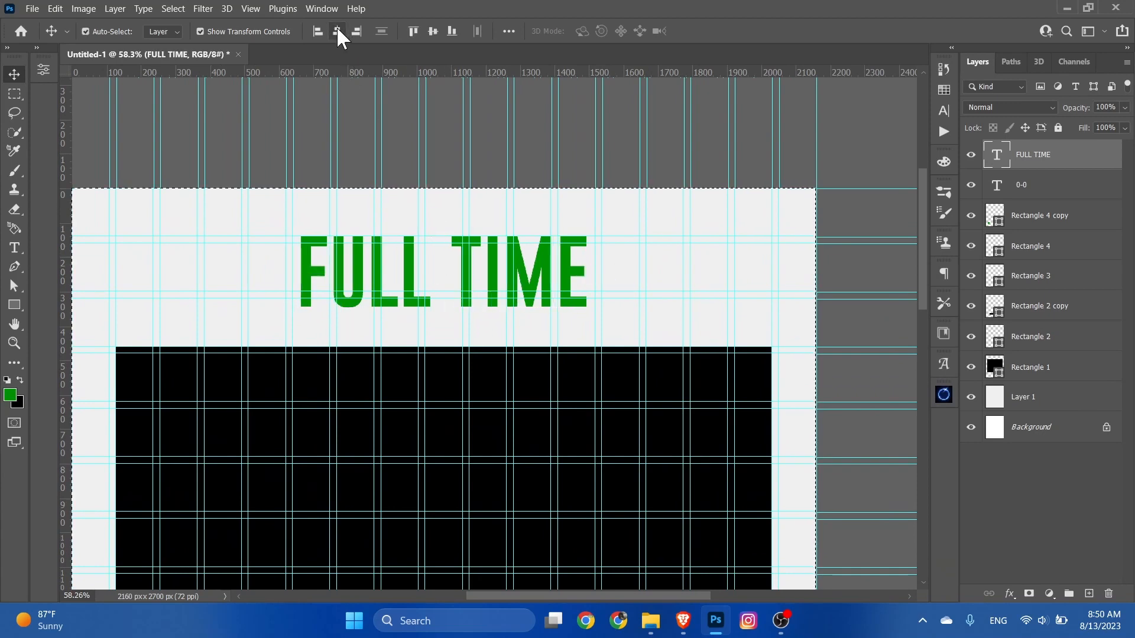
left_click(362, 139)
Step: Remove the guide grid and check the whole poster layout
left_click(250, 8)
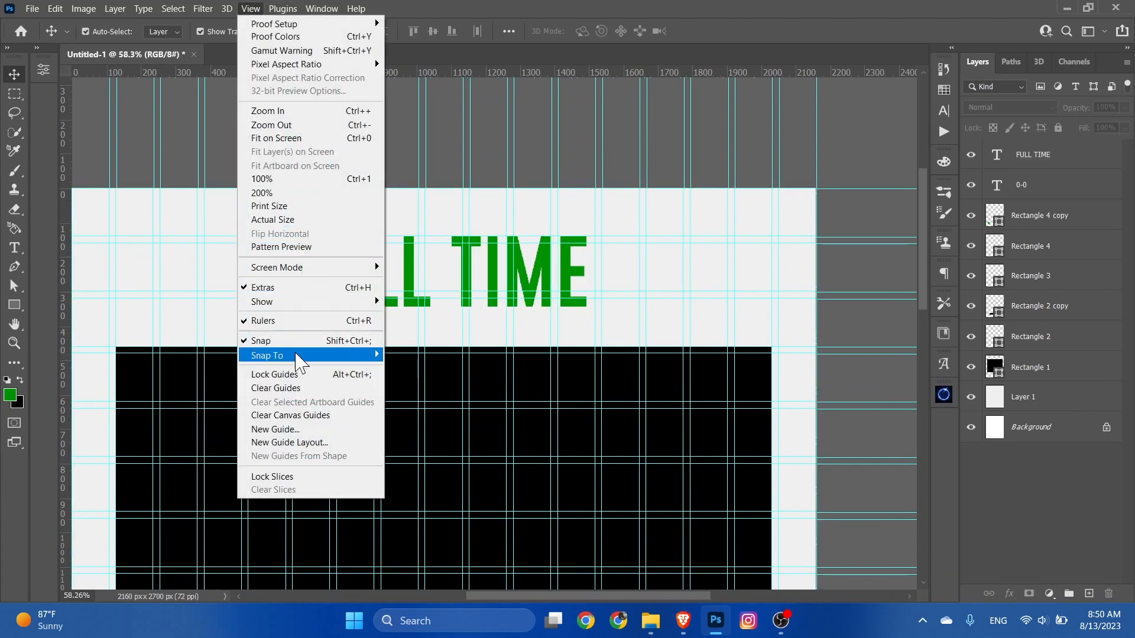
left_click(276, 387)
key("ctrl+0")
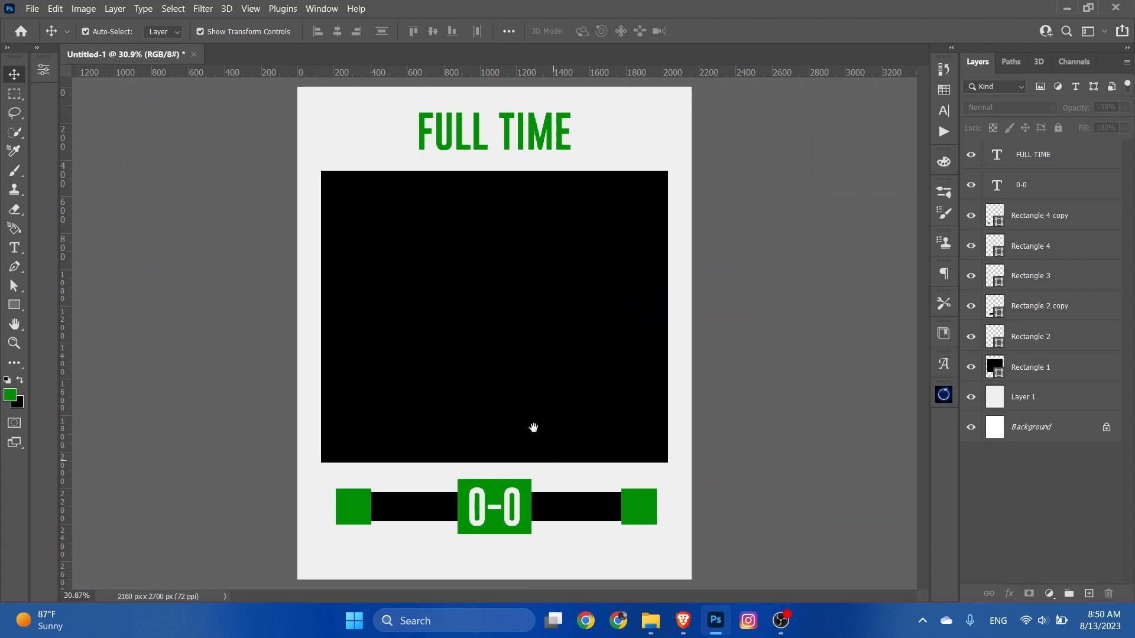
scroll(362, 422, "down", 1)
scroll(578, 442, "up", 2)
left_click_drag(627, 448, 559, 454)
scroll(561, 454, "down", 2)
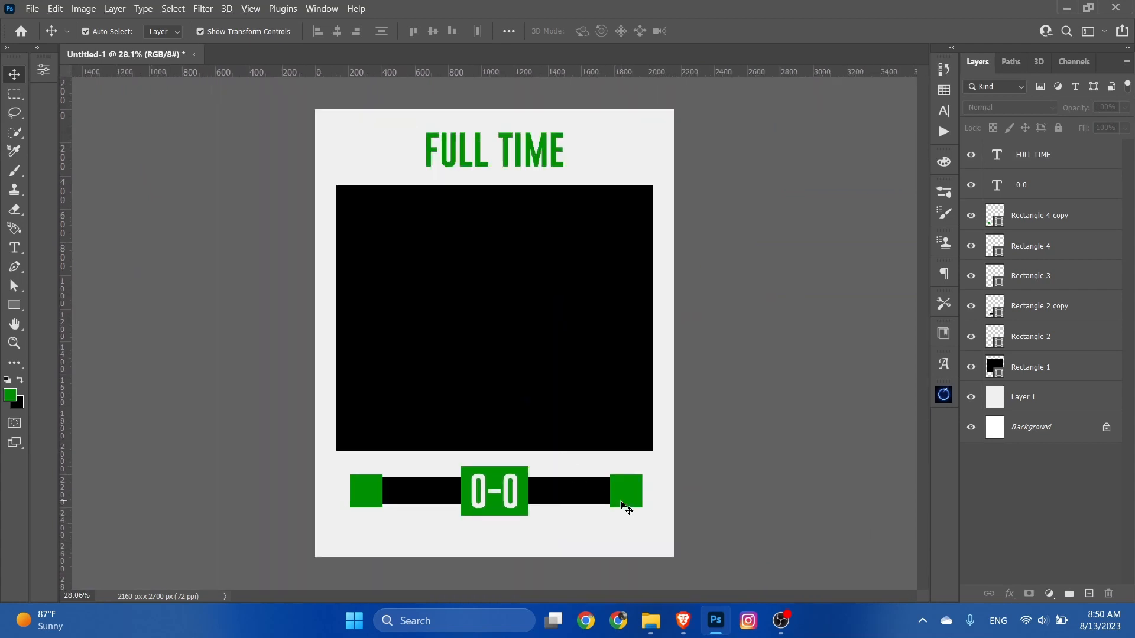
Step: Group the five shape layers that form the score bar, from Rectangle 4 copy down to Rectangle 2
left_click(621, 504)
left_click(1015, 227)
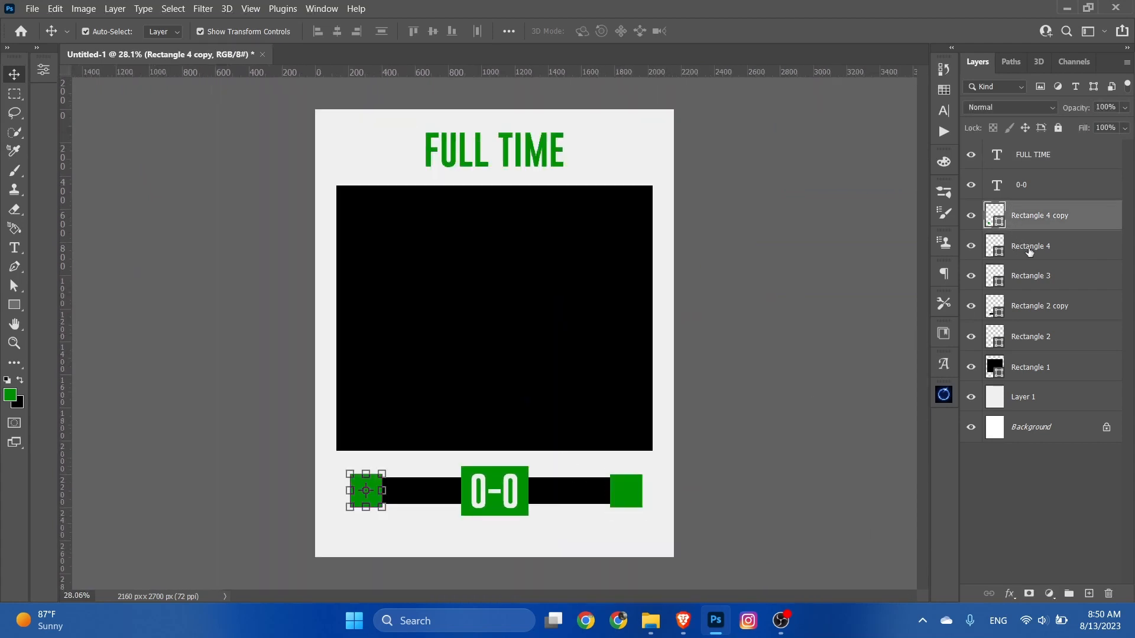
left_click(1028, 338, "shift")
key("ctrl+g")
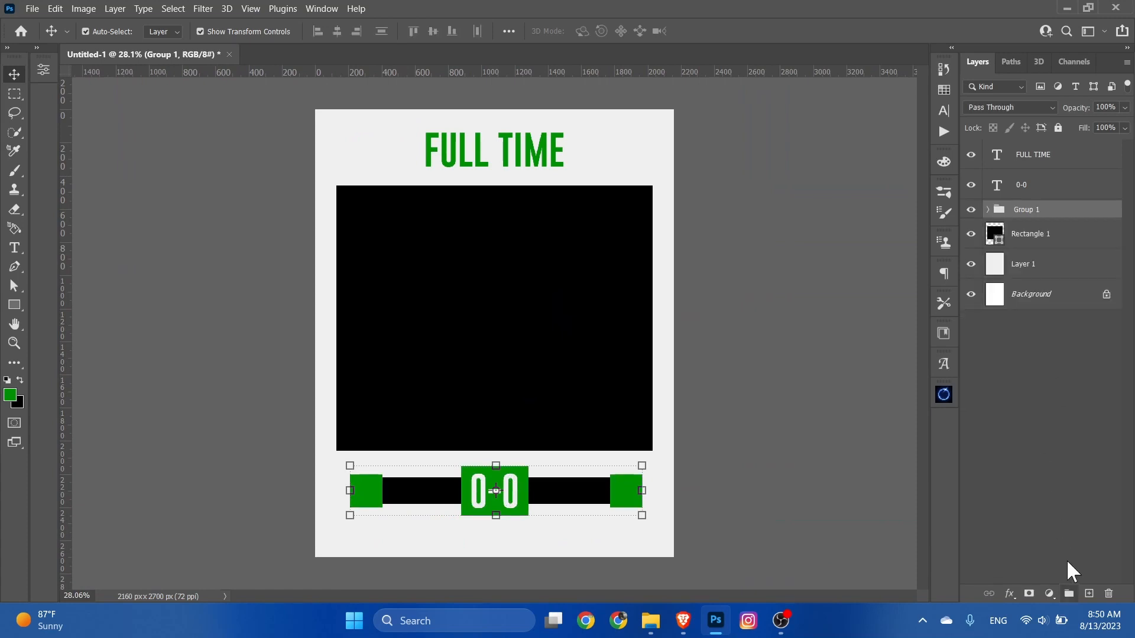
Step: Rename the new layer group to SCORE and give it a green colour label
double_click(1023, 211)
left_click(851, 297)
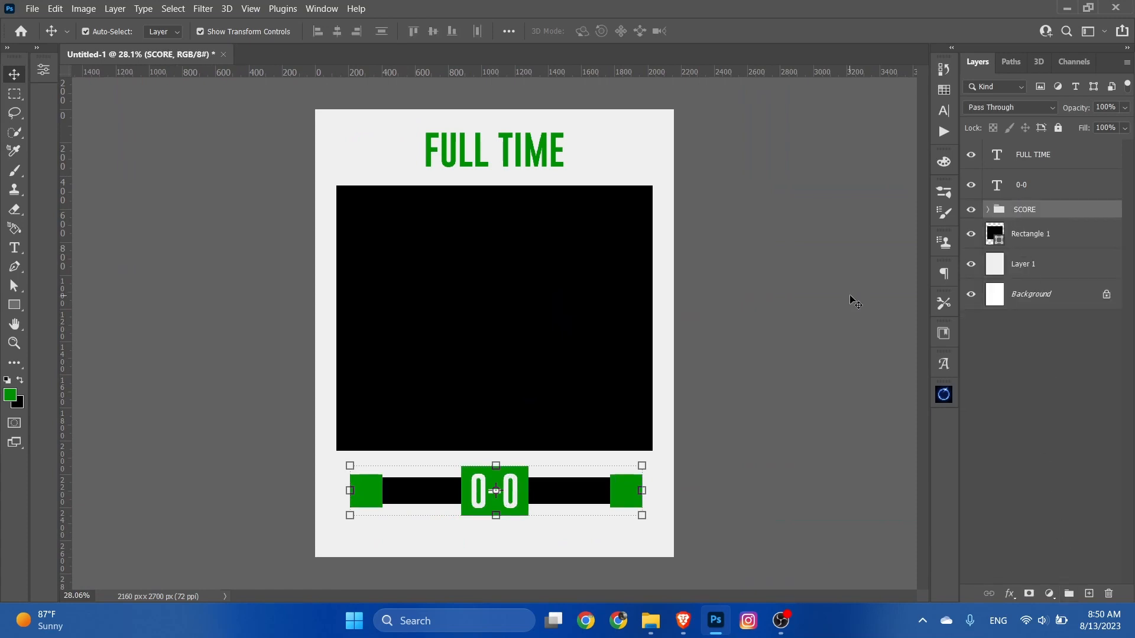
right_click(1029, 211)
left_click(975, 558)
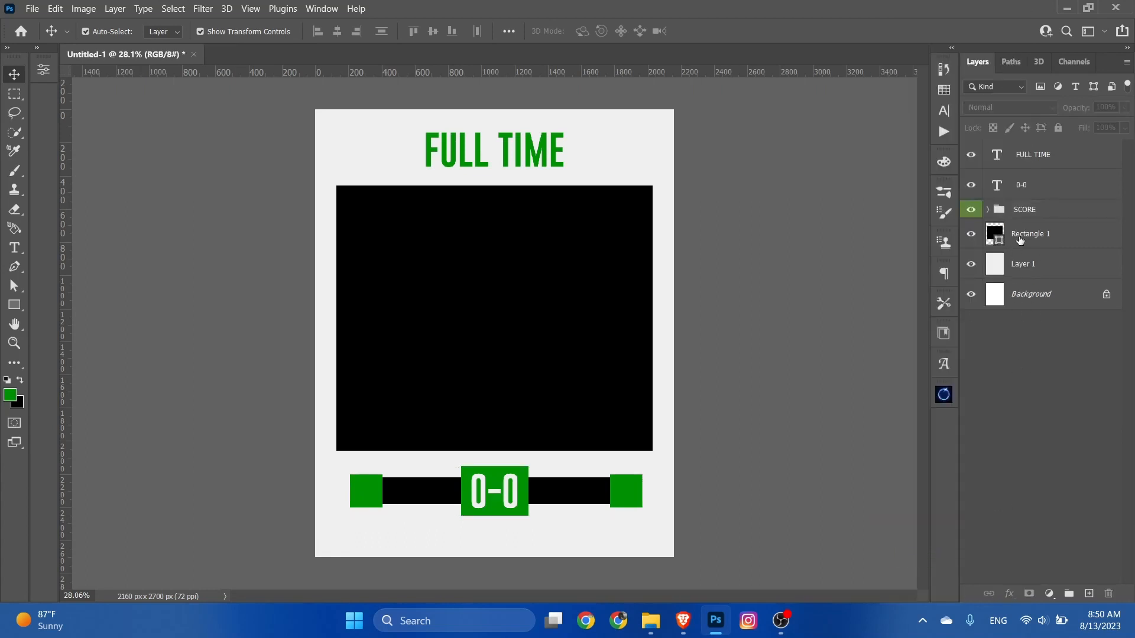
Step: Move the "0-0" text layer into the SCORE group above its shapes and collapse the group
left_click_drag(1023, 188, 998, 195)
left_click(988, 181)
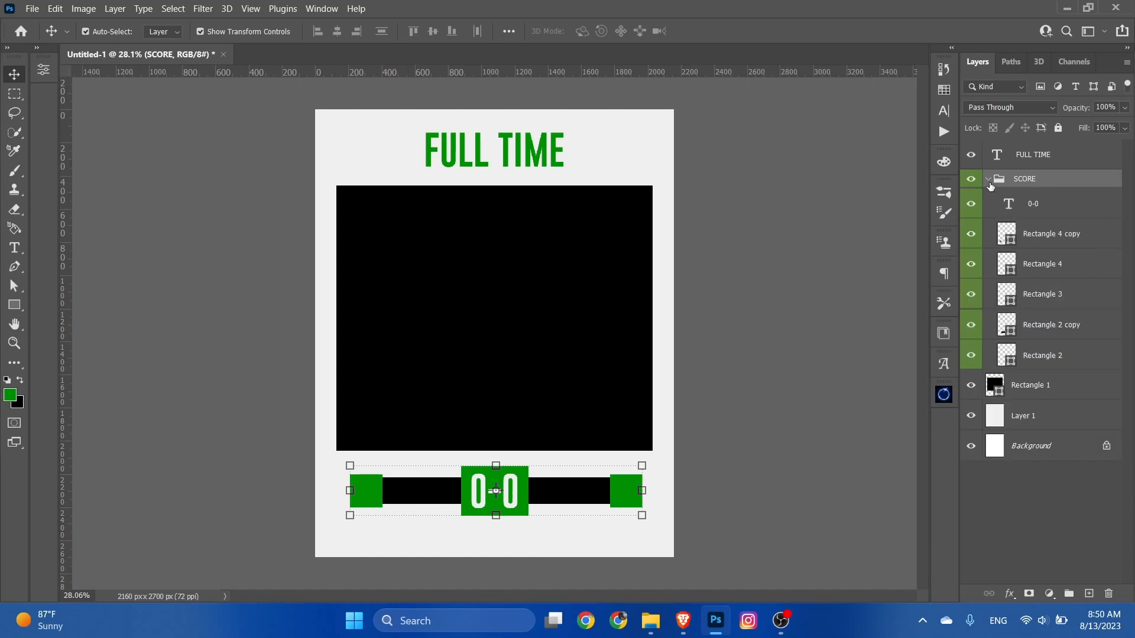
left_click(988, 180)
left_click(1020, 322)
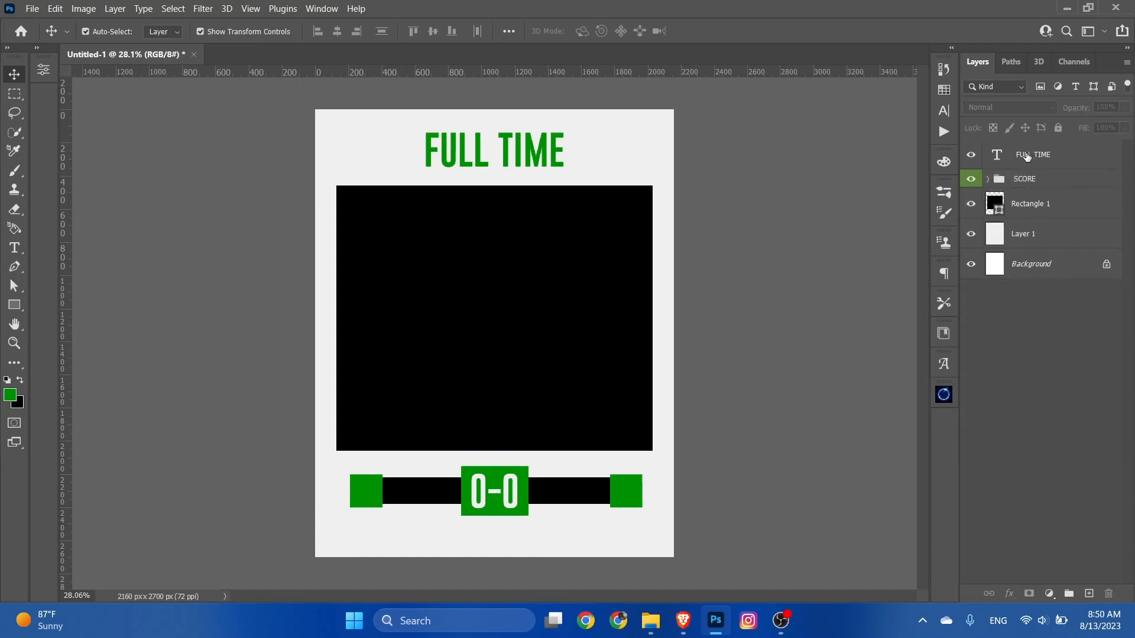
Step: Hide the FULL TIME text layer, the SCORE group and the large black rectangle
left_click(972, 155)
left_click(969, 179)
left_click(971, 205)
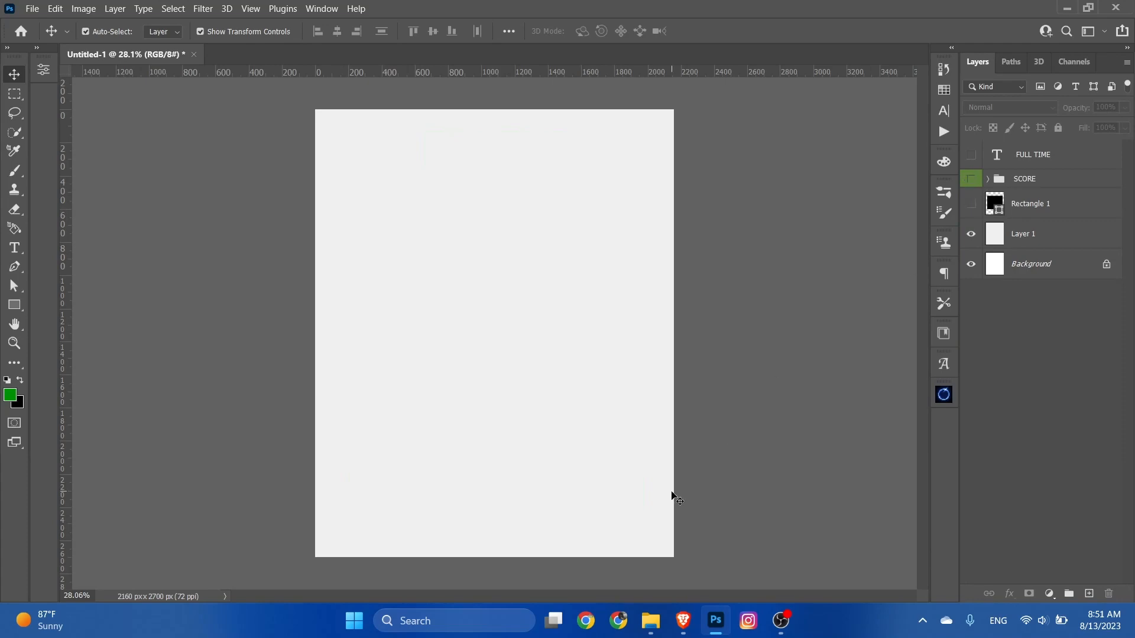
Step: Place the vattanac-tower-6887005 image, enlarge it to slightly more than canvas height, and position it over the right part of the poster
left_click(658, 623)
left_click_drag(414, 430, 143, 437)
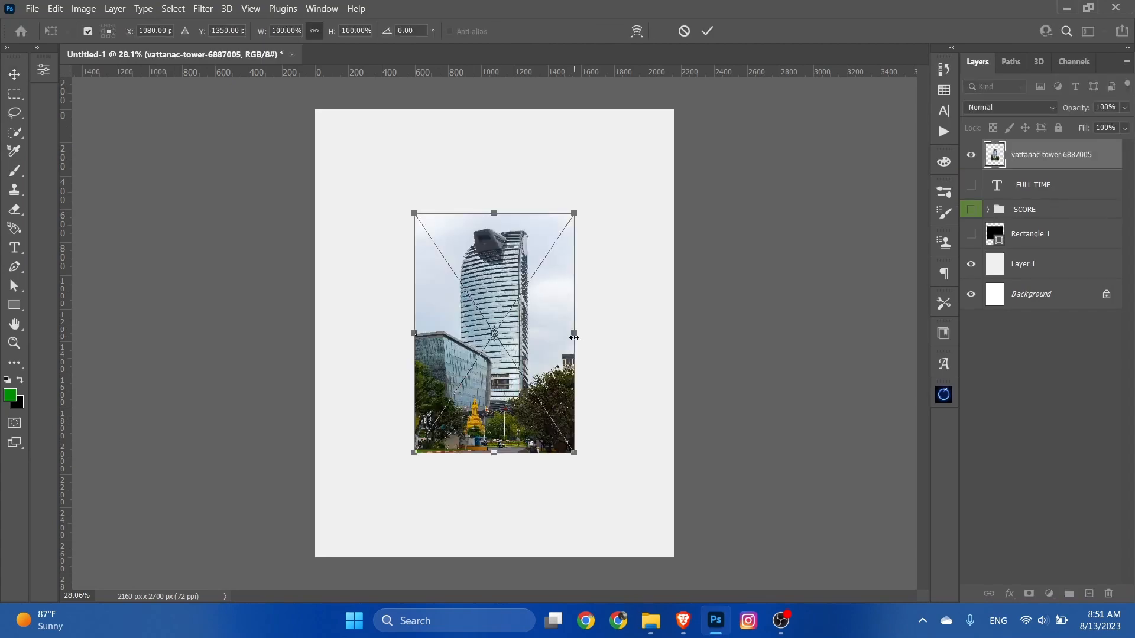
left_click_drag(573, 337, 726, 324)
left_click_drag(680, 369, 711, 370)
left_click(709, 31)
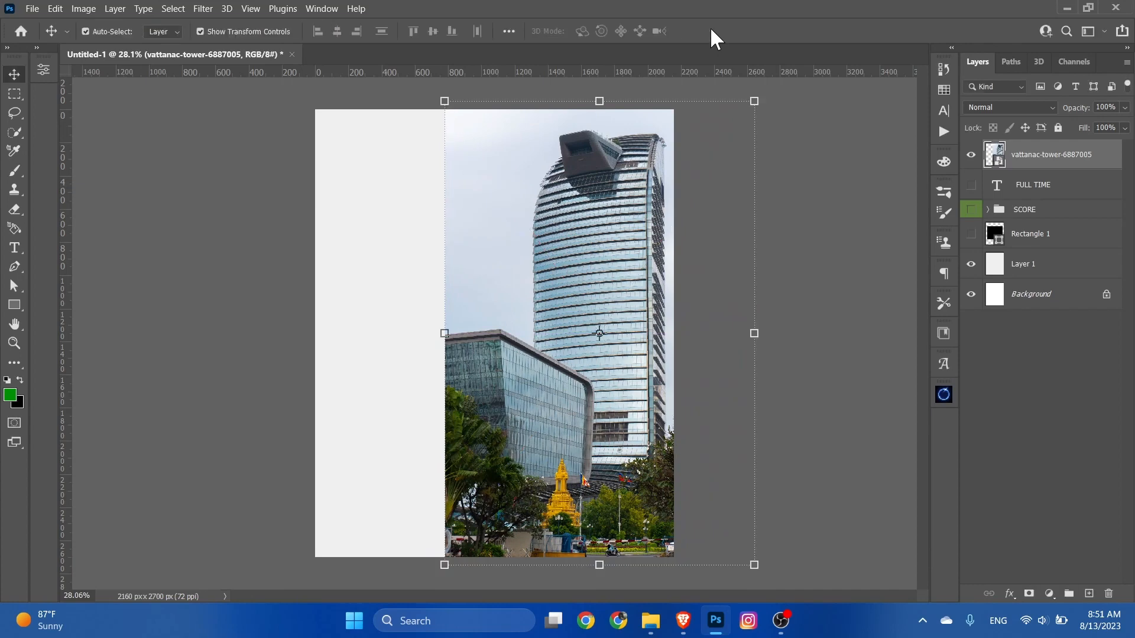
Step: Set the vattanac-tower layer's blend mode to Luminosity
left_click(987, 107)
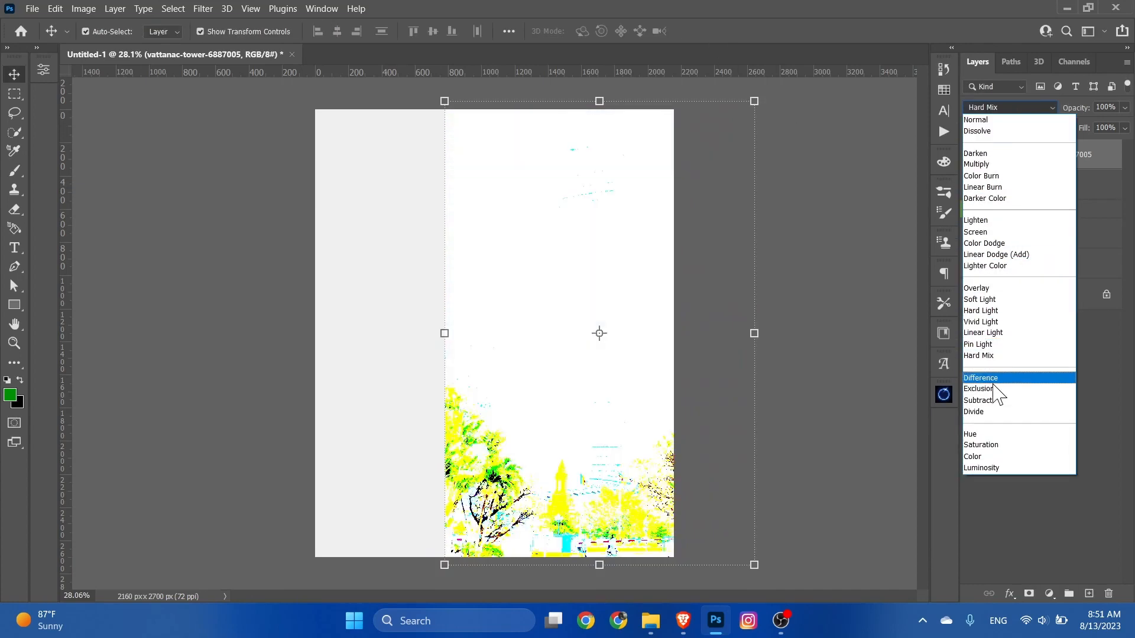
left_click(995, 464)
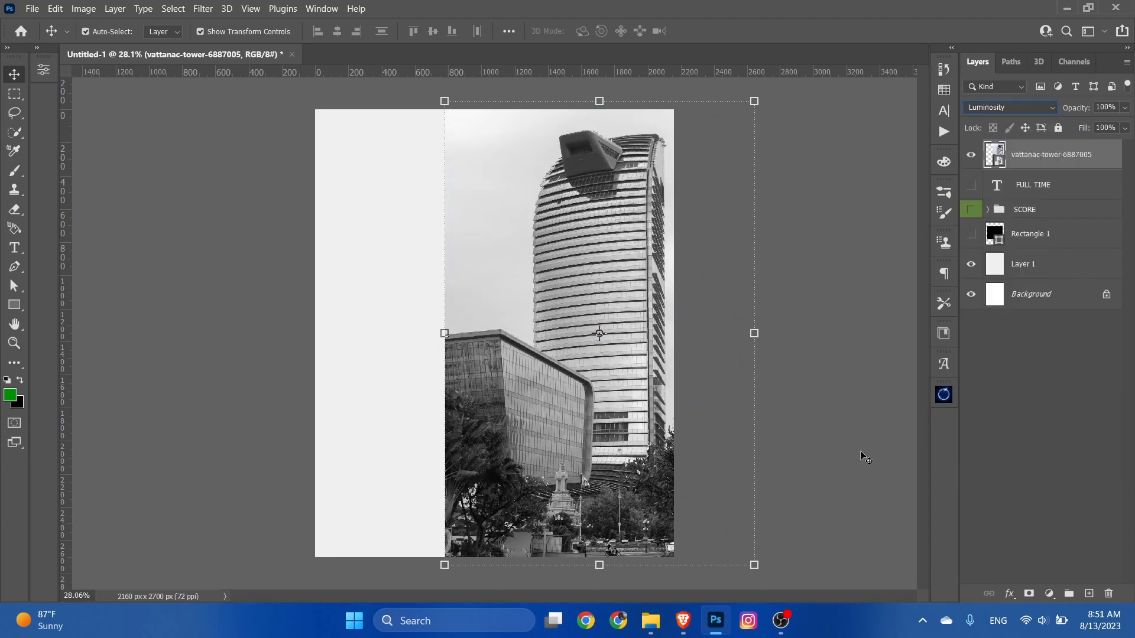
left_click(691, 421)
left_click(691, 421)
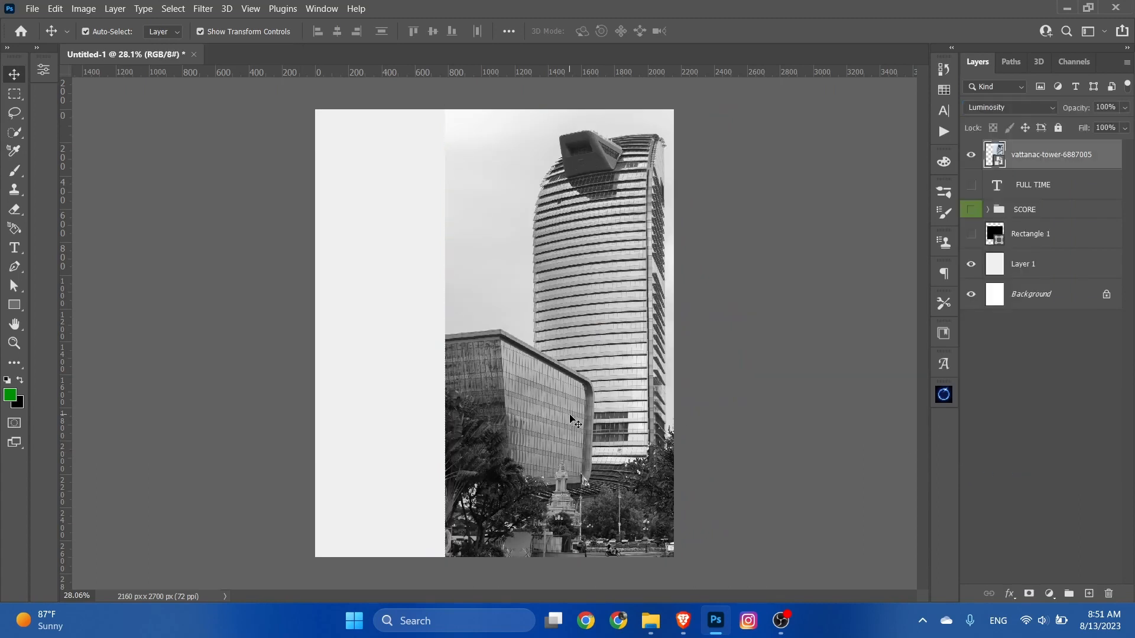
Step: Add a layer mask to the vattanac-tower layer and choose a Soft Round Pressure brush with 0% hardness
left_click(1029, 593)
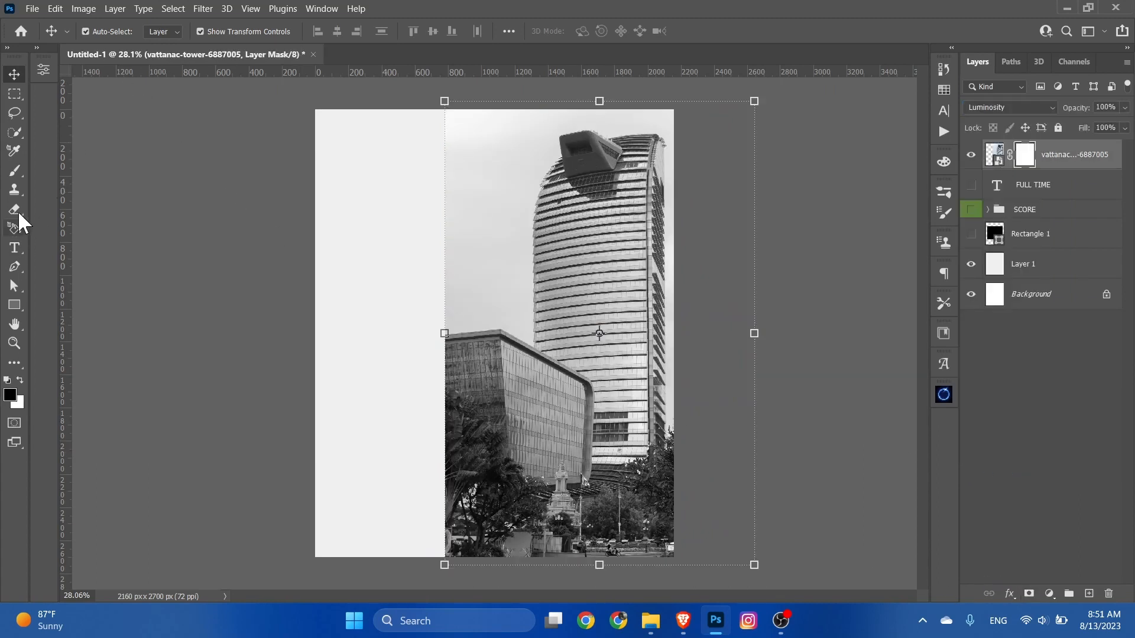
left_click(16, 172)
left_click(107, 33)
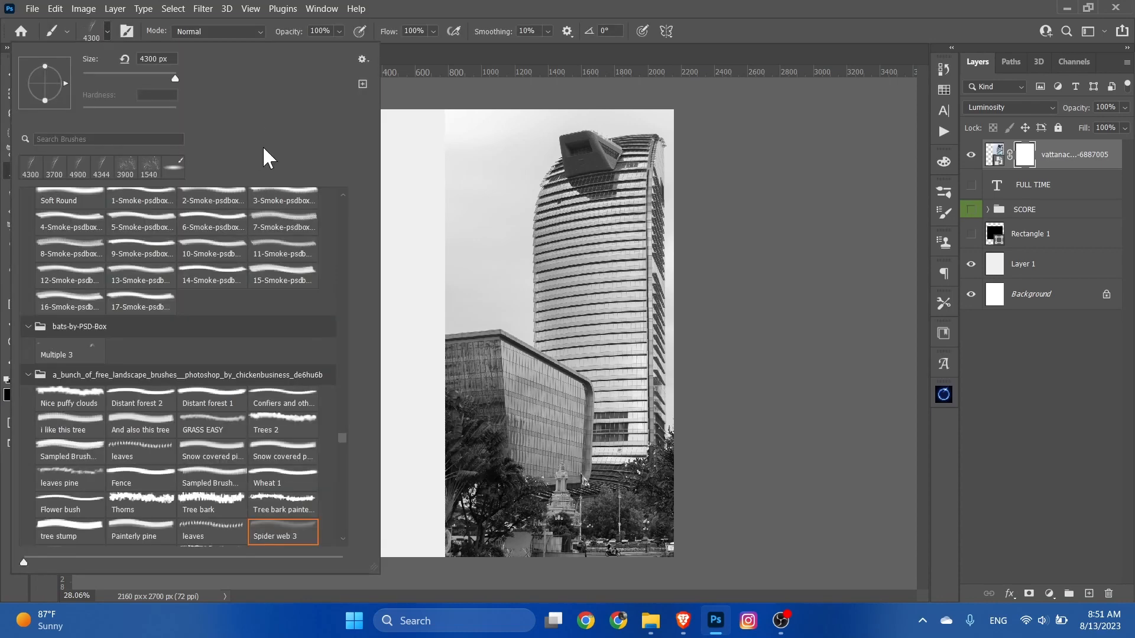
left_click_drag(343, 438, 343, 172)
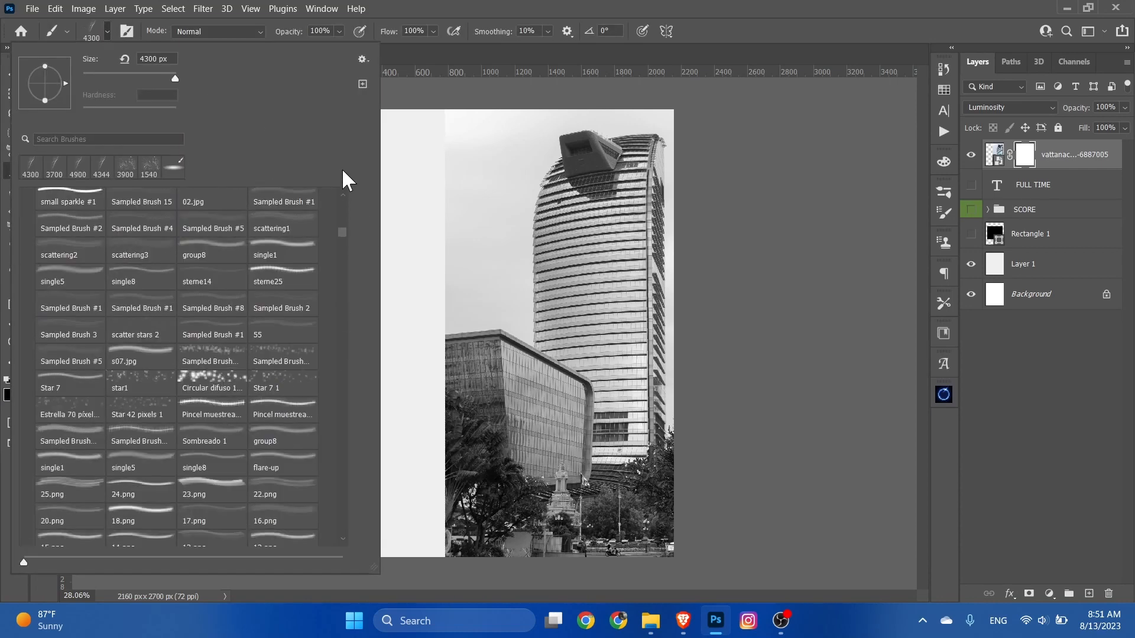
left_click_drag(343, 235, 347, 160)
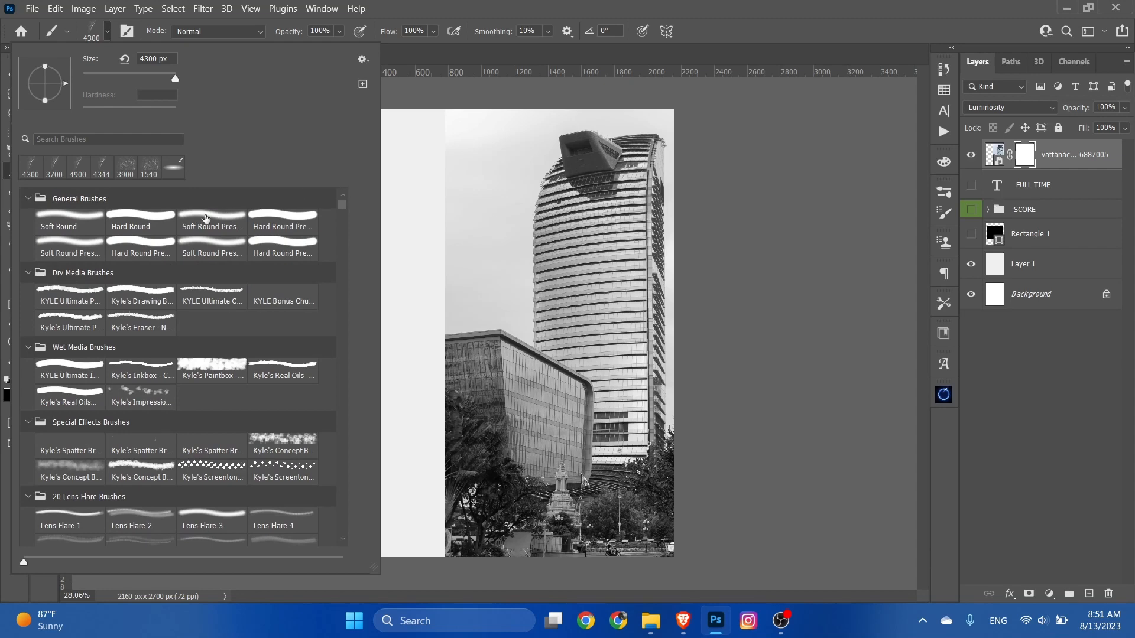
left_click(204, 225)
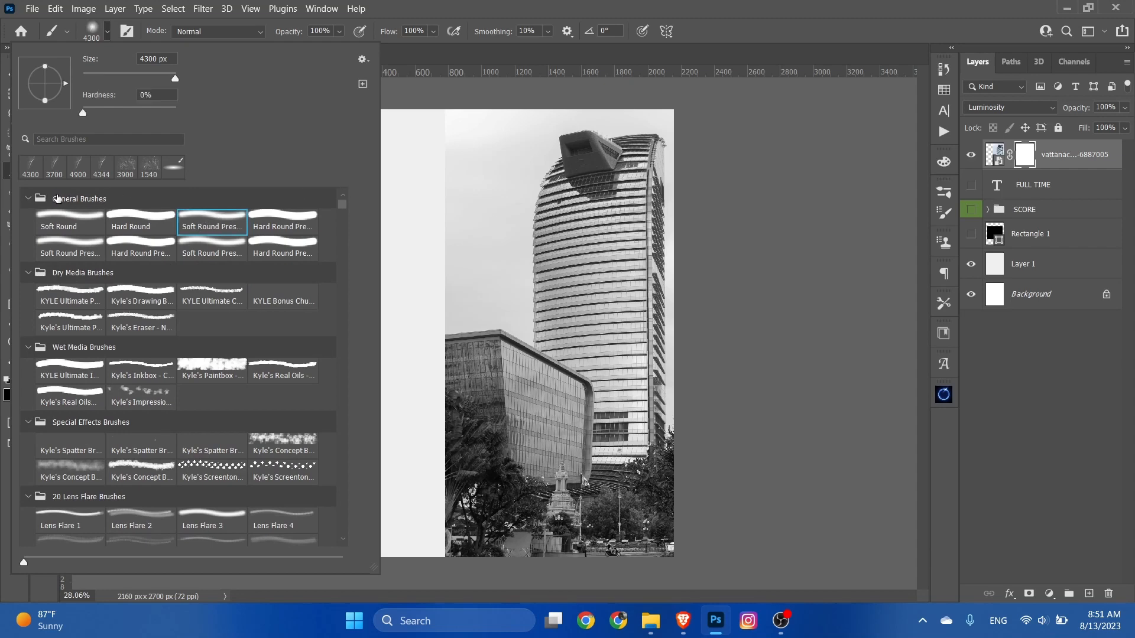
left_click(100, 26)
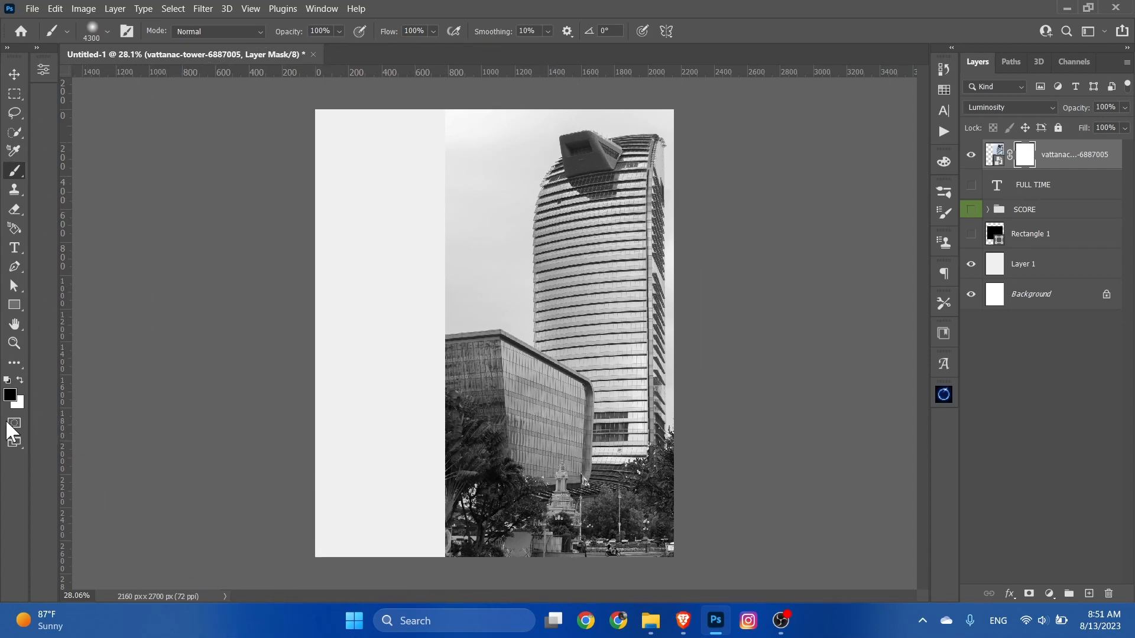
Step: Confirm black (000000) as the foreground colour and set the soft brush size to 1100 px
left_click(10, 396)
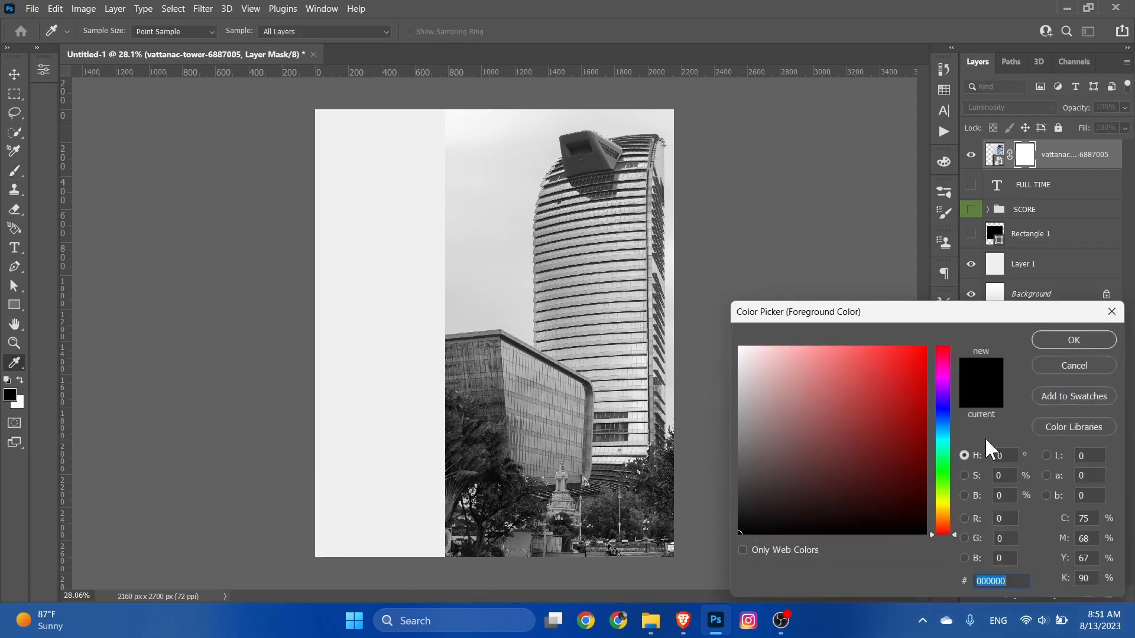
left_click(1074, 340)
left_click(107, 30)
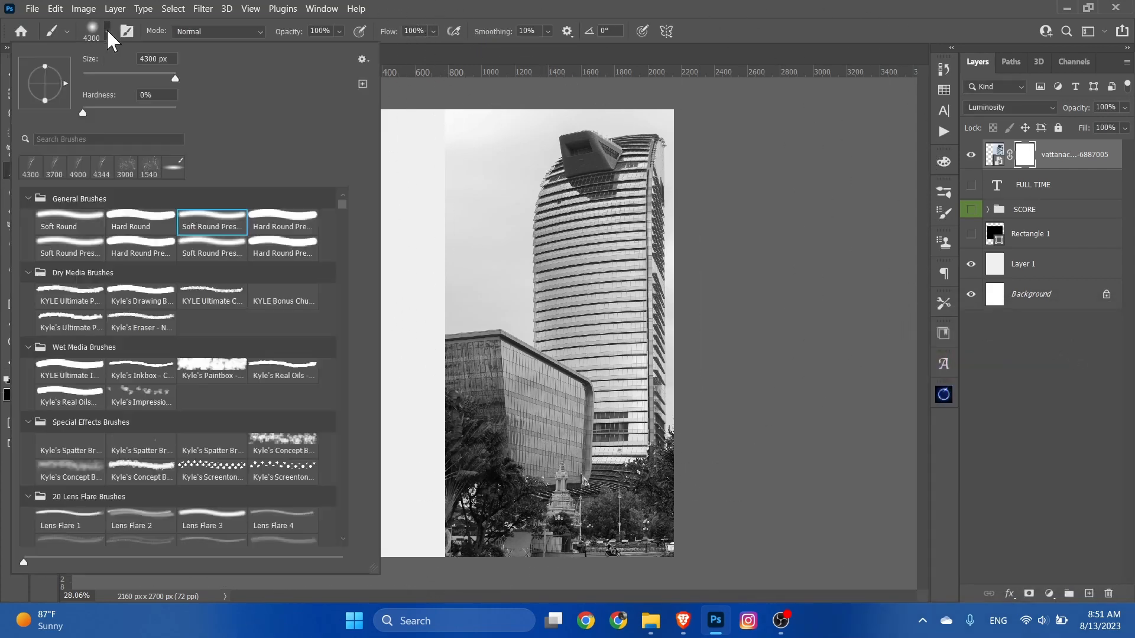
left_click_drag(171, 76, 165, 77)
left_click(108, 32)
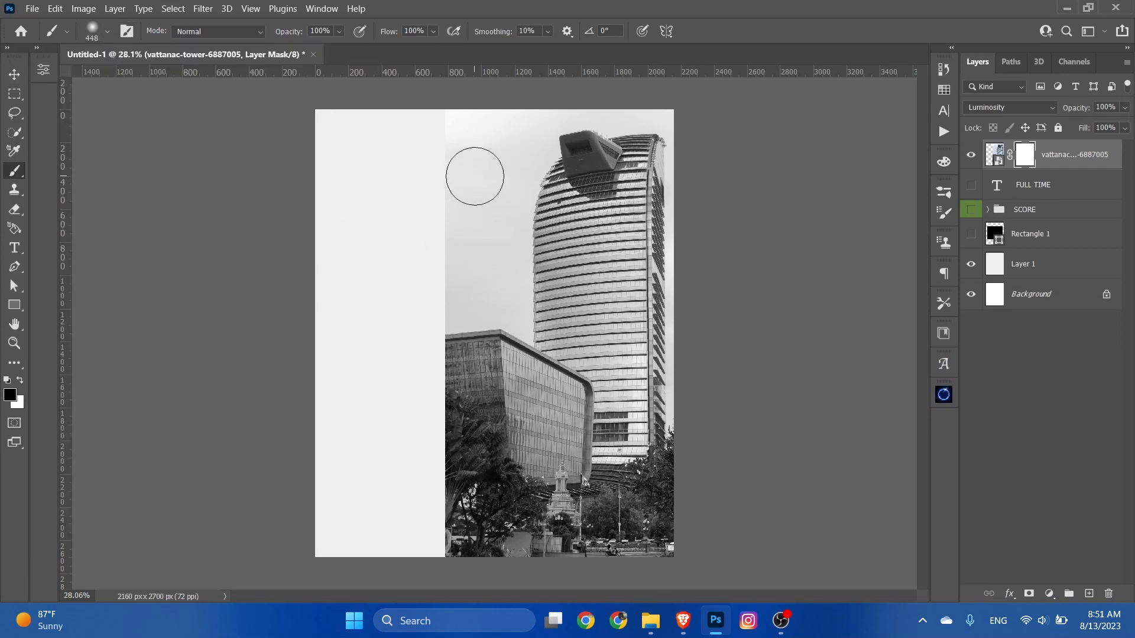
key("bracketright")
key("bracketright")
key("bracketright")
key("bracketright")
key("bracketright")
key("bracketright")
key("bracketright")
Step: Paint black down the left edge of the tower image on its mask so it fades softly into the background
mouse_move(443, 114)
left_mouse_down()
mouse_move(406, 223)
mouse_move(401, 211)
mouse_move(415, 252)
mouse_move(377, 319)
mouse_move(393, 305)
mouse_move(396, 439)
mouse_move(349, 534)
left_mouse_up()
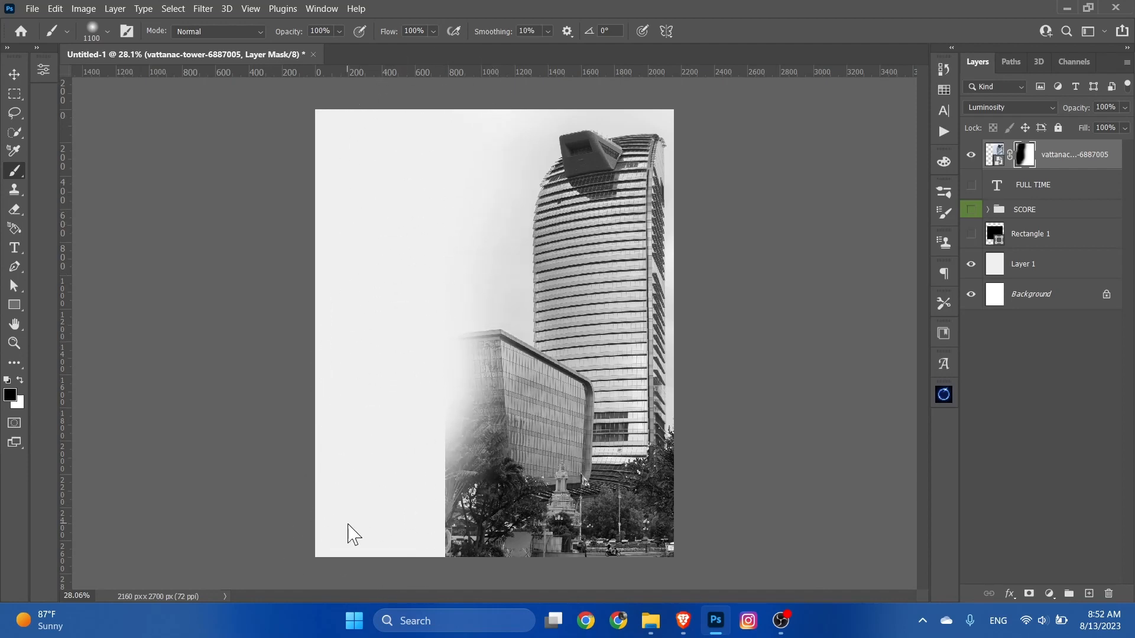
mouse_move(399, 506)
left_mouse_down()
mouse_move(402, 439)
mouse_move(392, 570)
left_mouse_up()
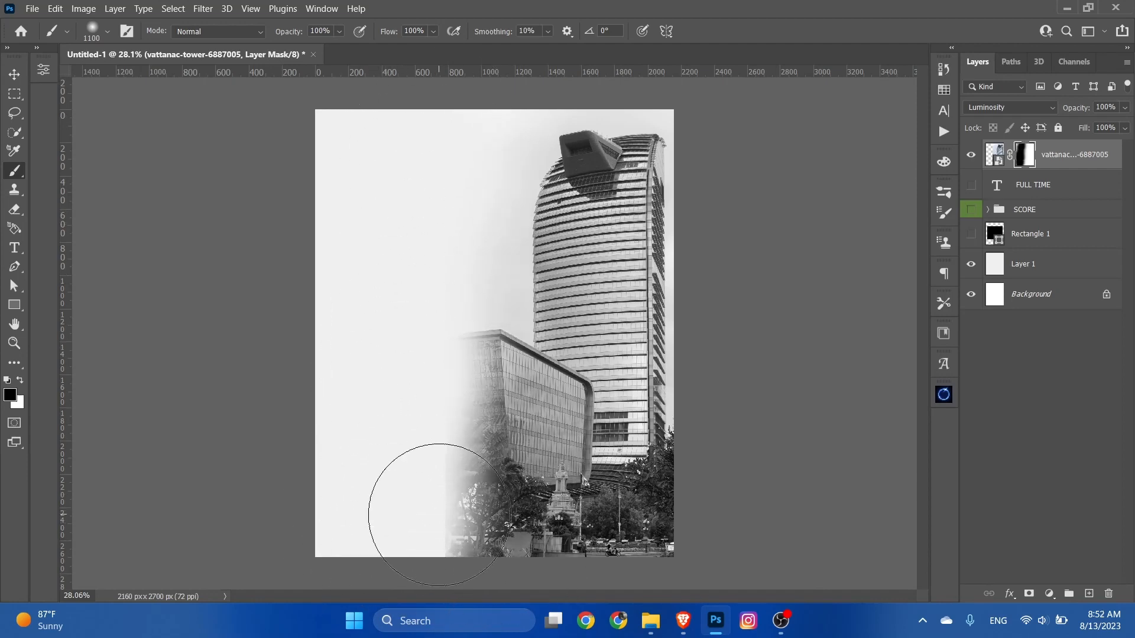
scroll(467, 549, "down", 2)
left_click_drag(426, 412, 413, 532)
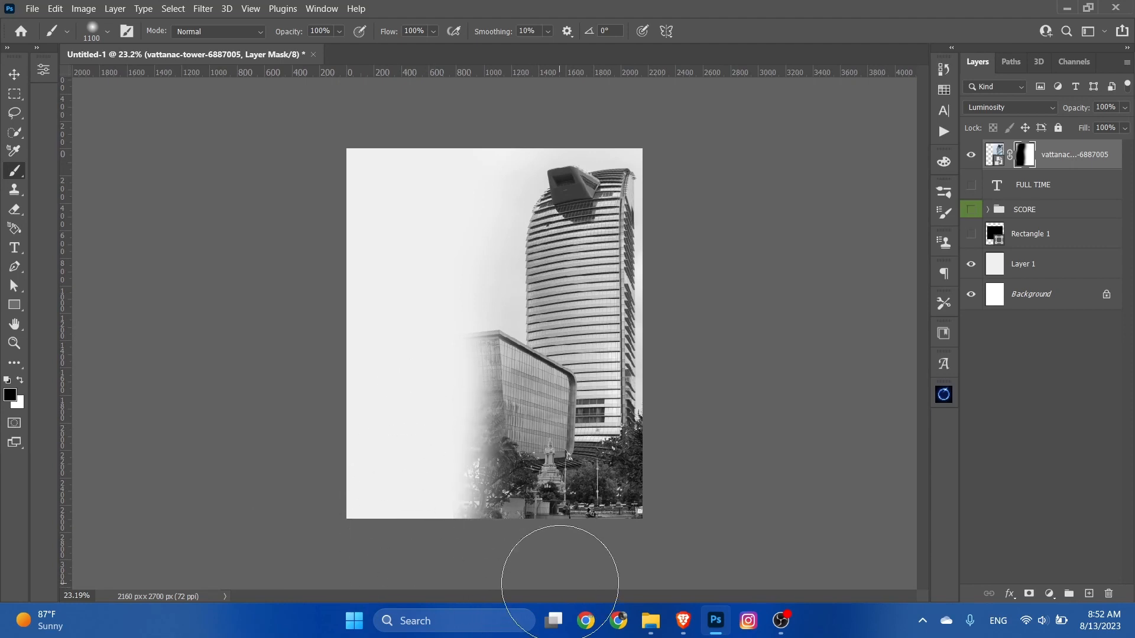
Step: Enlarge the brush to 1600 px and fade out the bottom edge of the tower image on its mask
key("bracketright")
key("bracketright")
key("bracketright")
key("bracketright")
key("bracketright")
mouse_move(485, 603)
left_mouse_down()
mouse_move(931, 586)
mouse_move(1, 582)
left_mouse_up()
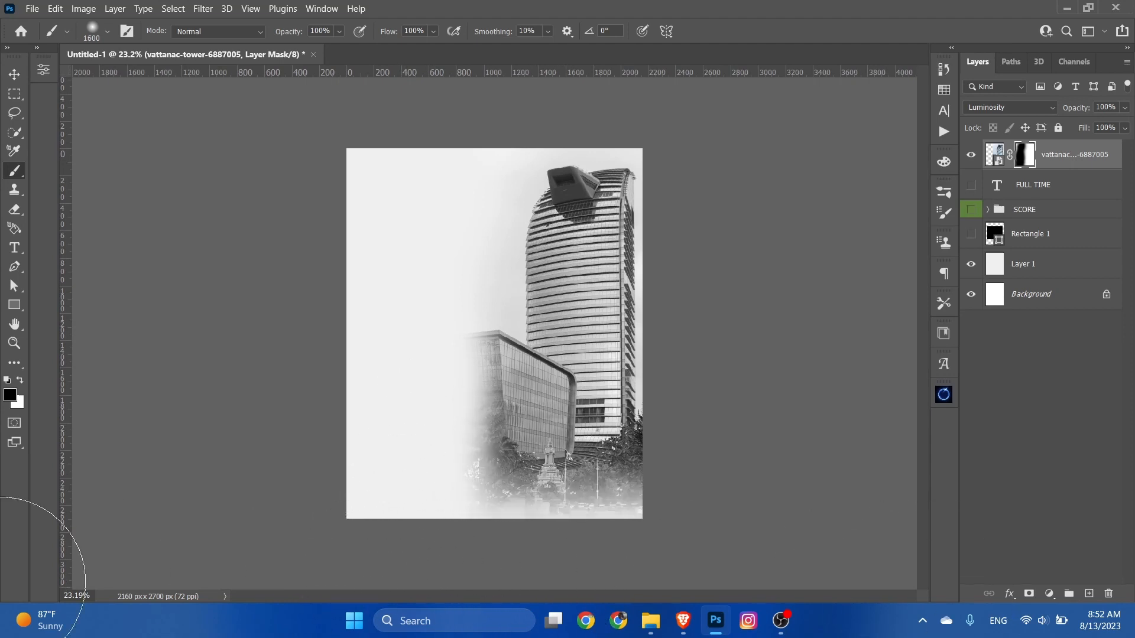
scroll(506, 503, "up", 2)
left_click(15, 74)
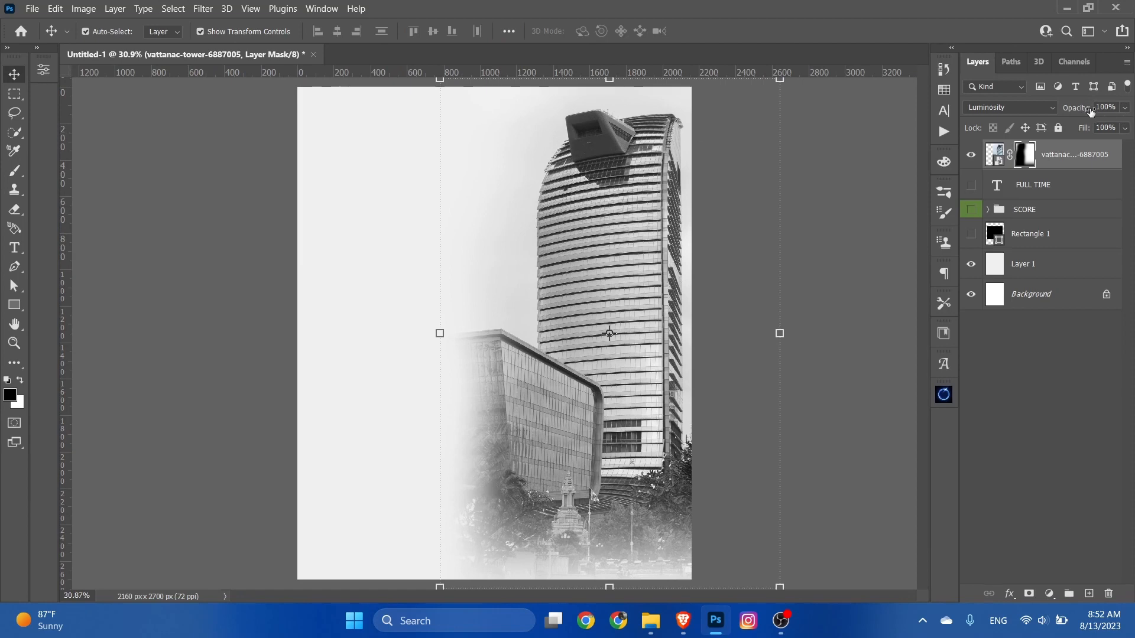
Step: Lower the vattanac-tower layer's opacity until the building is only a faint background texture
left_click_drag(1074, 111, 1026, 121)
left_click(720, 274)
scroll(719, 274, "down", 1)
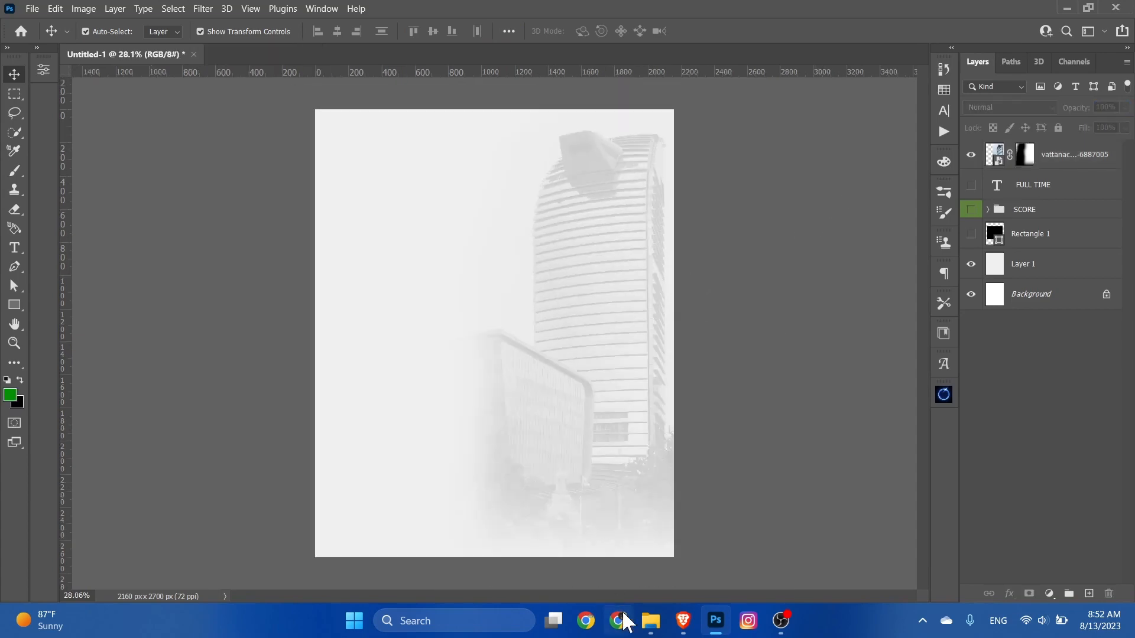
Step: Place the Pexels city skyline photo, scale it beyond the canvas width, and move it down to fill the lower part of the poster
left_click(650, 621)
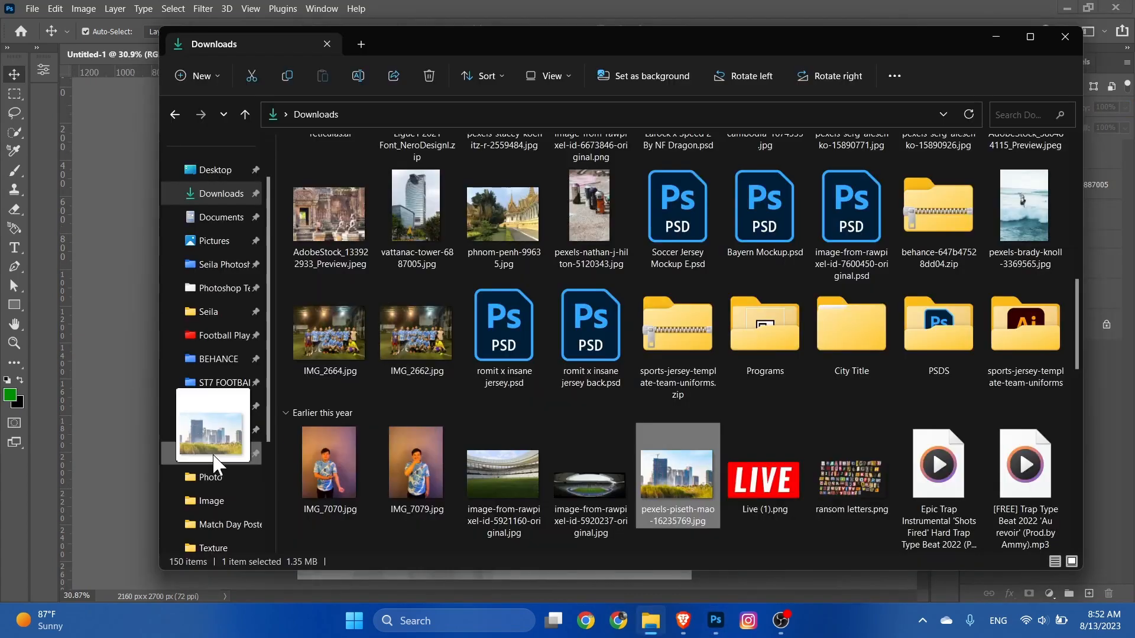
left_click_drag(214, 458, 129, 456)
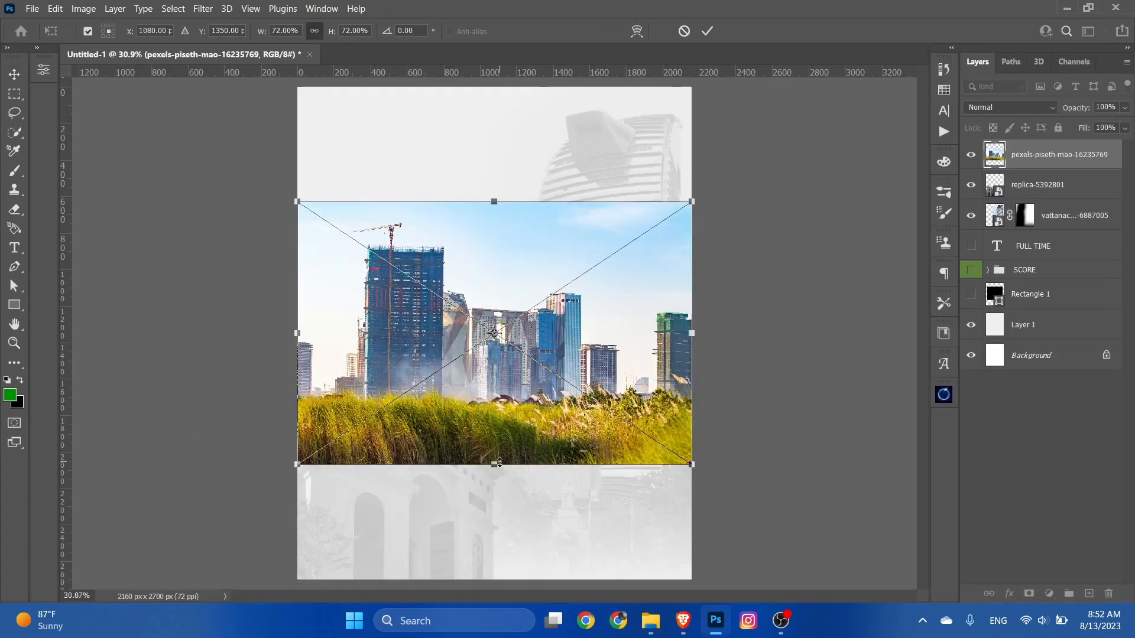
left_click_drag(500, 463, 494, 561)
left_click_drag(550, 414, 550, 452)
left_click(707, 31)
Step: Set the skyline photo layer to Luminosity blend mode at 40% opacity
left_click(1008, 107)
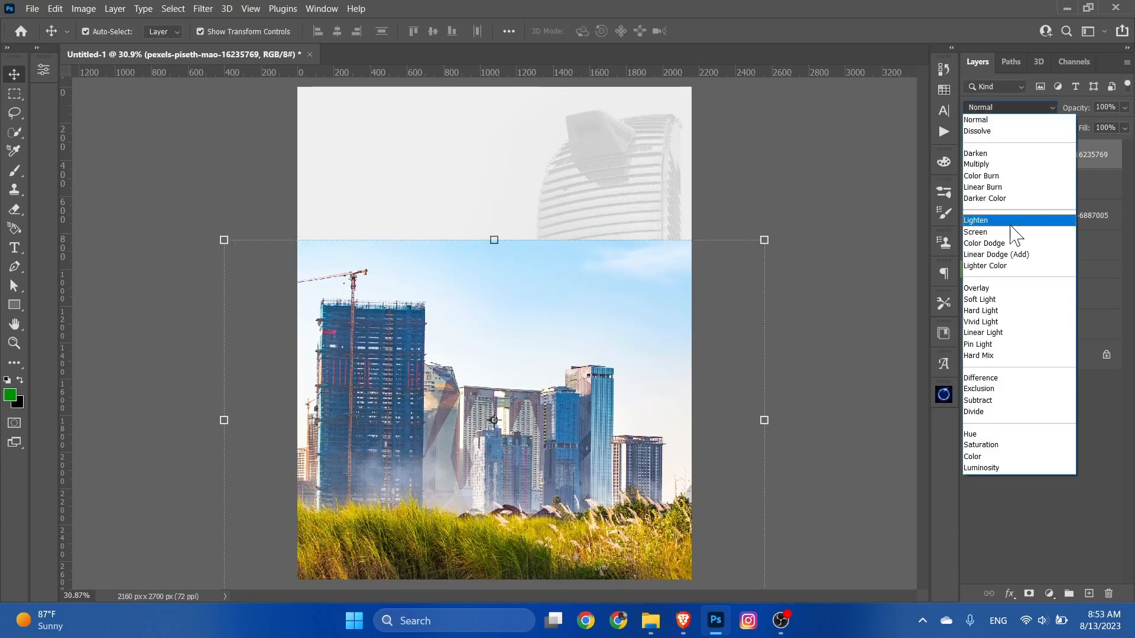
left_click(994, 469)
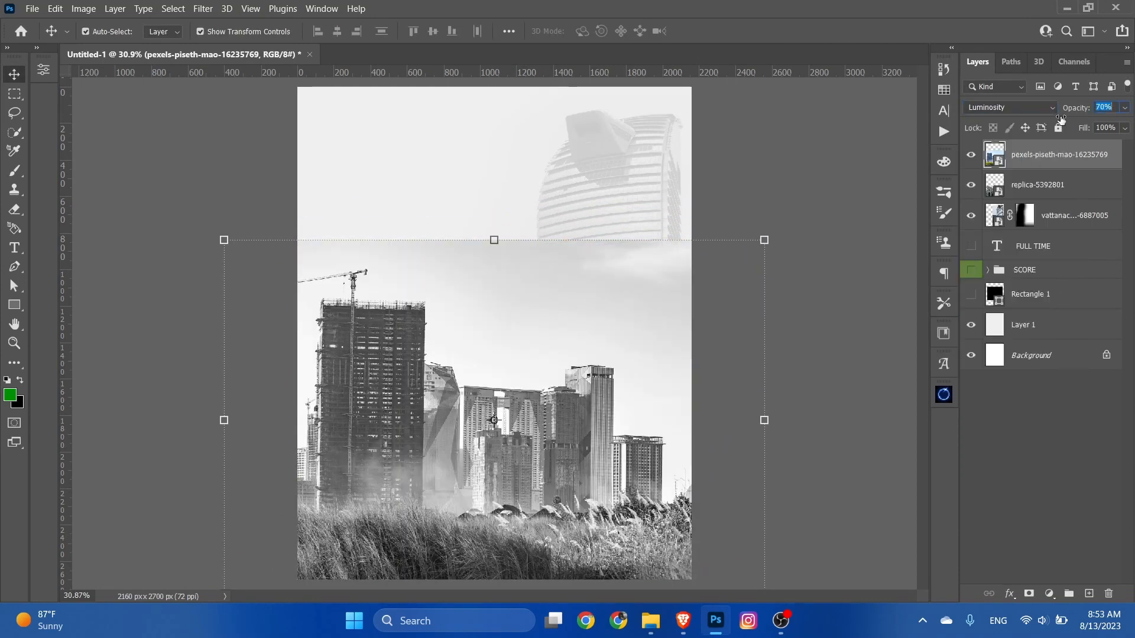
left_click_drag(1061, 119, 1036, 128)
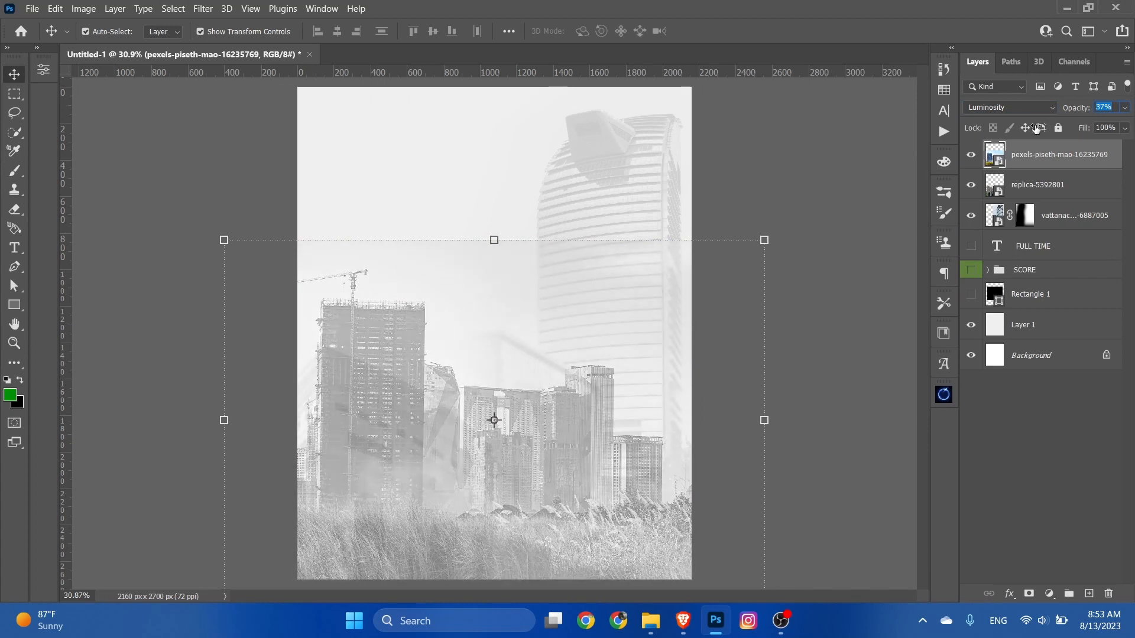
left_click(885, 280)
Step: Move the replica-5392801 arch image to the upper left of the poster and adjust its rotation slightly
left_click(1036, 185)
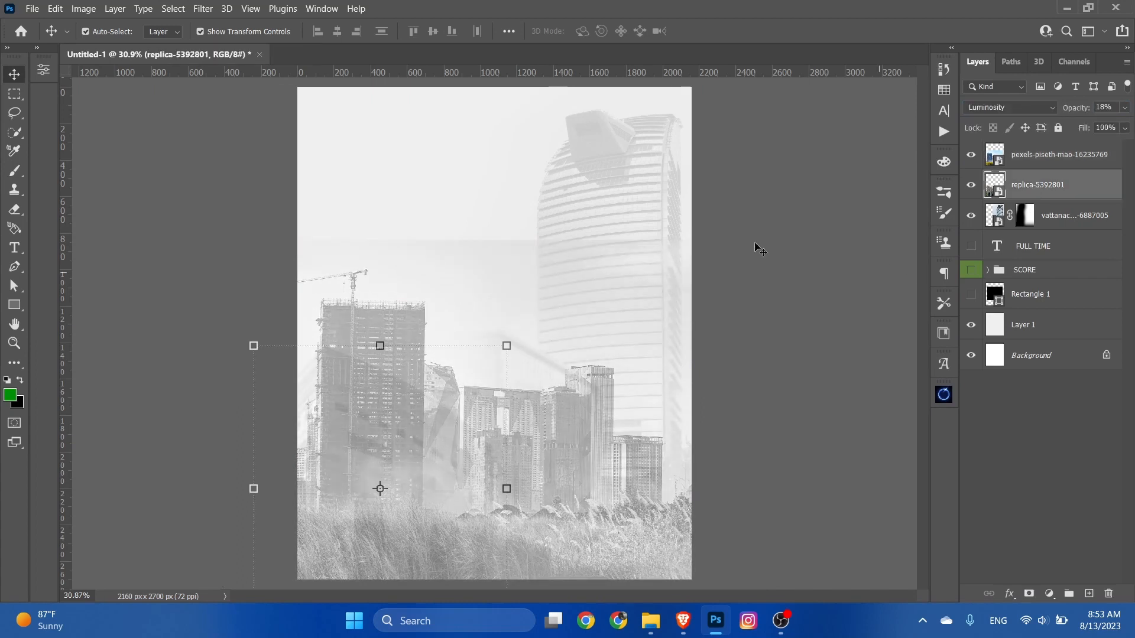
left_click_drag(382, 347, 466, 184)
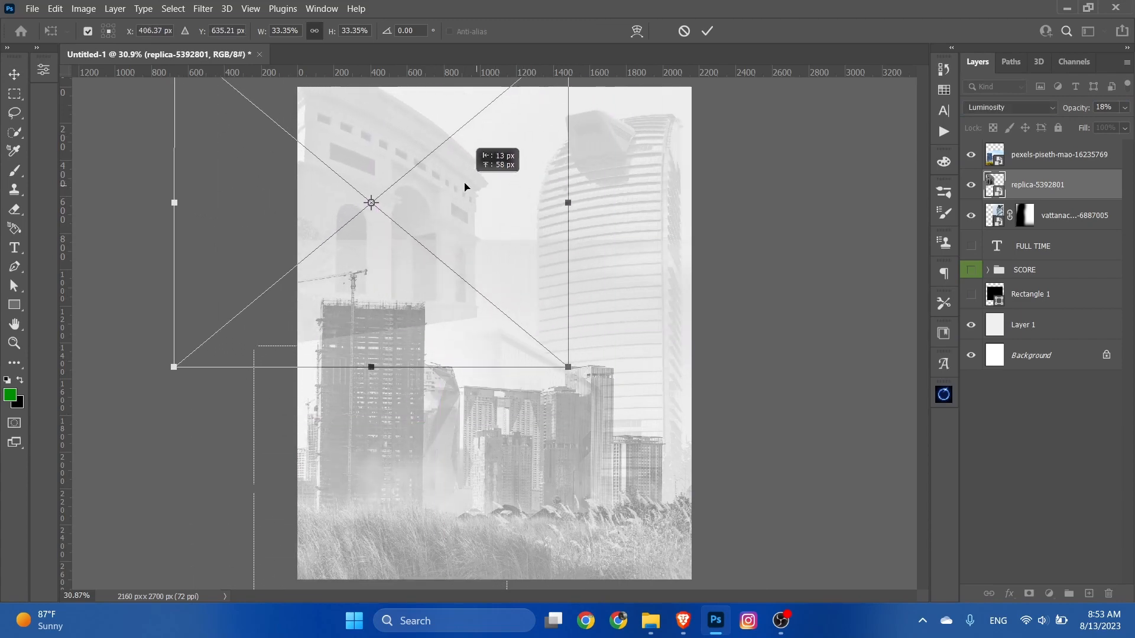
left_click_drag(633, 190, 594, 152)
left_click_drag(466, 261, 508, 254)
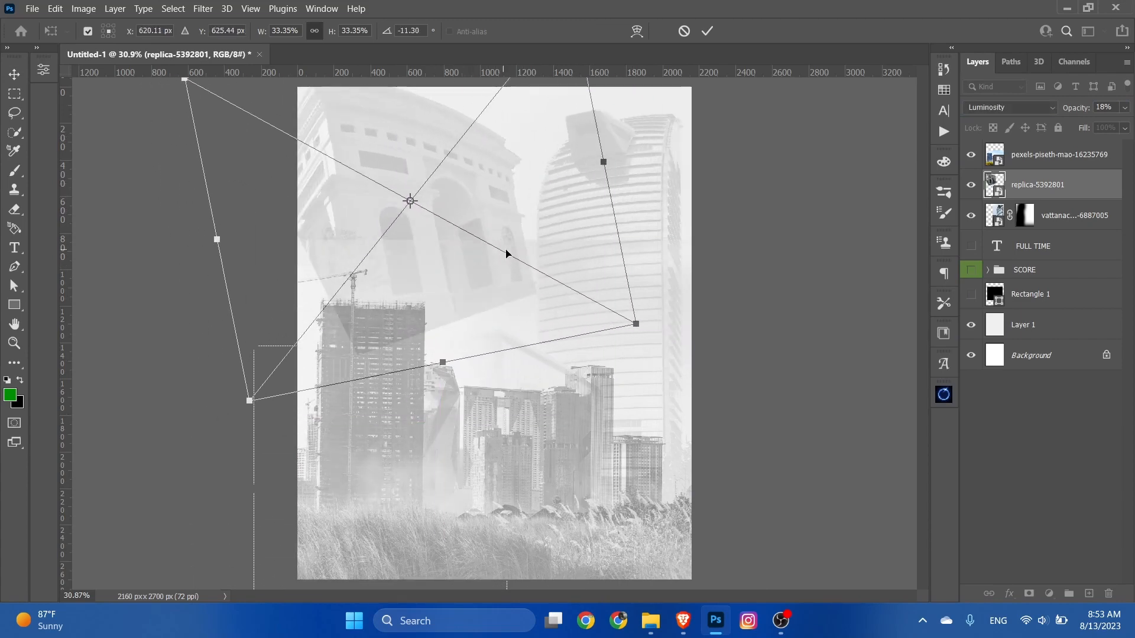
left_click_drag(652, 211, 650, 249)
left_click_drag(556, 278, 526, 296)
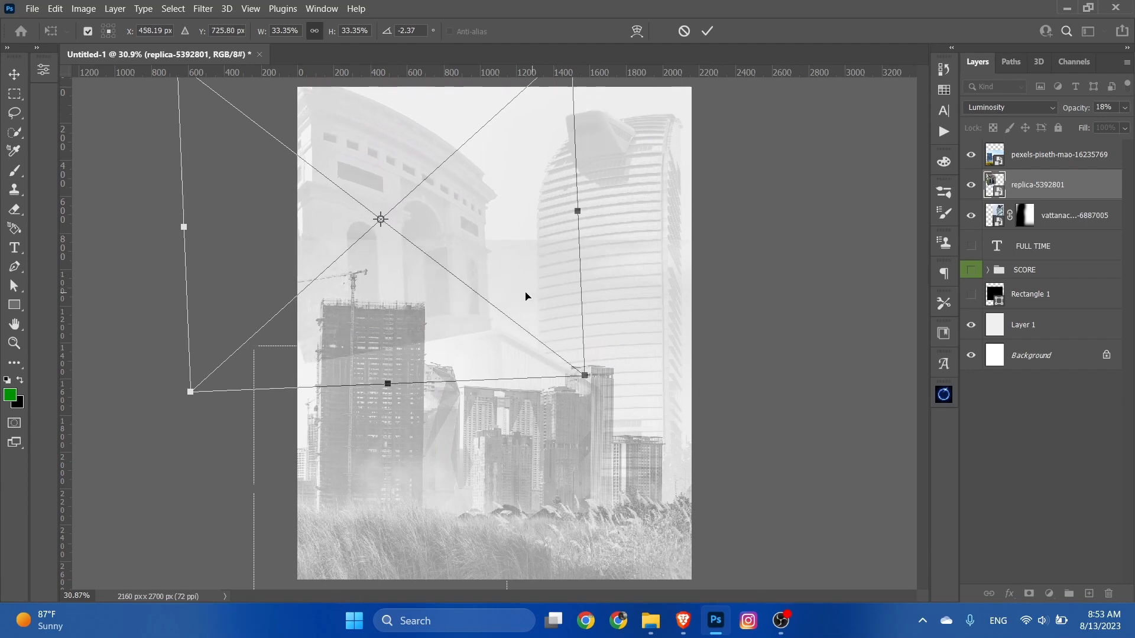
left_click_drag(616, 257, 621, 276)
left_click(707, 32)
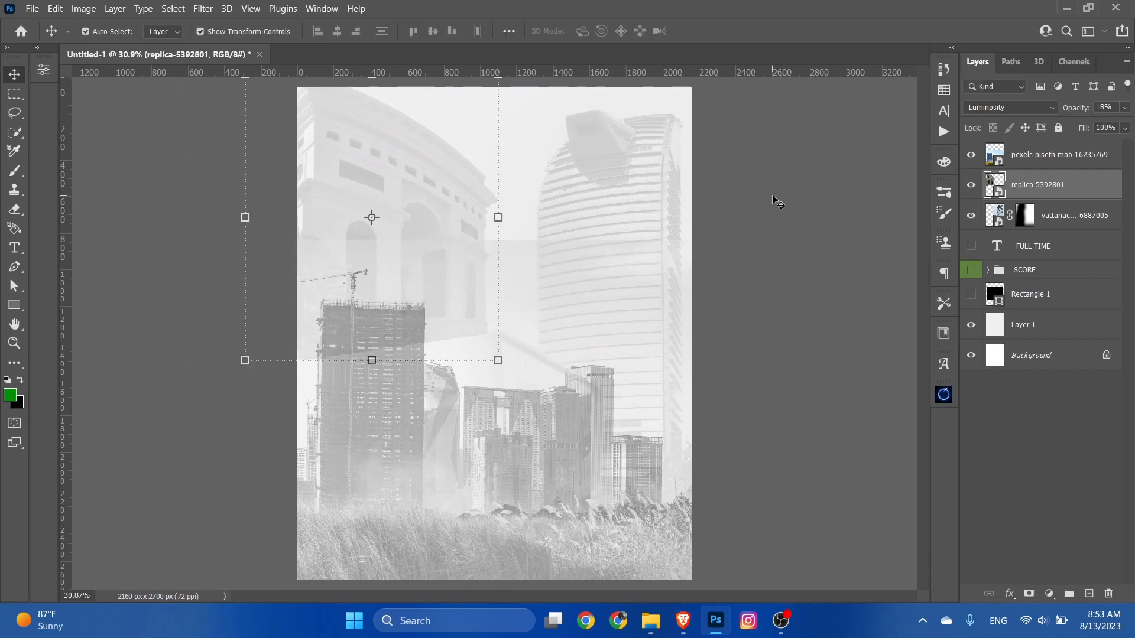
left_click(773, 198)
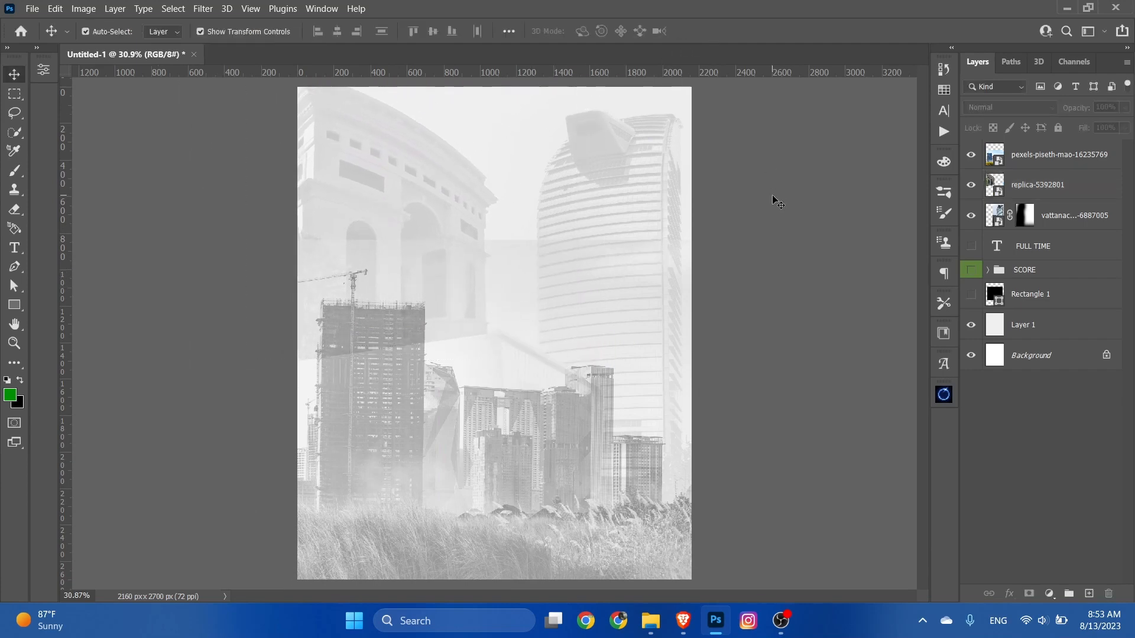
Step: Add a layer mask to the skyline photo layer and try fading out its upper edge with the soft black brush
left_click(624, 420)
left_click(1029, 593)
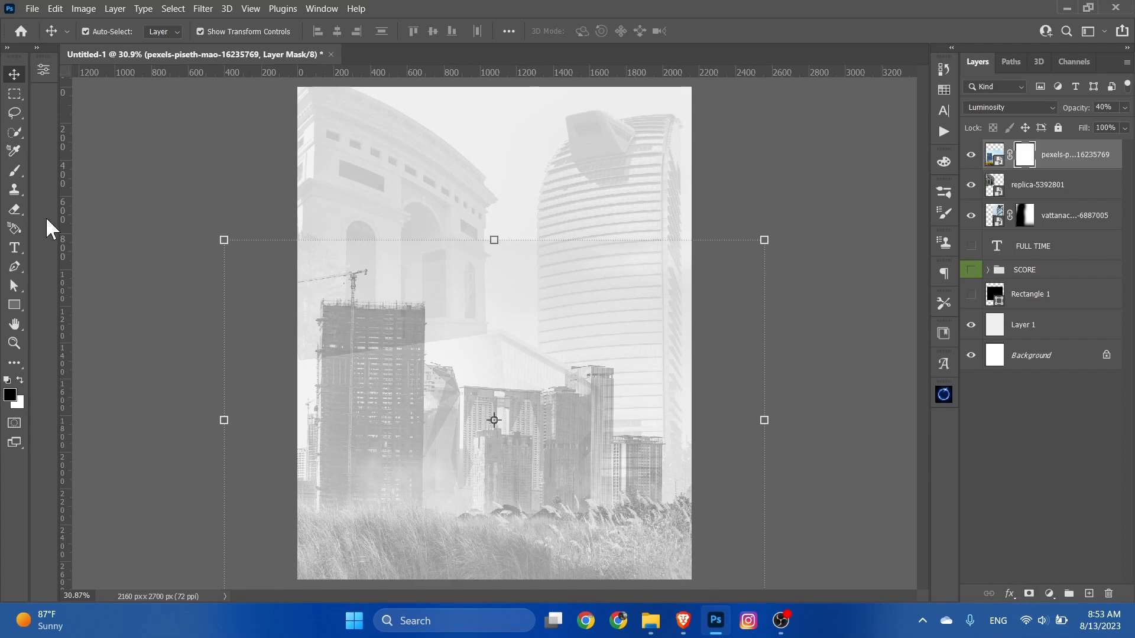
left_click(15, 171)
mouse_move(374, 444)
left_mouse_down()
mouse_move(367, 458)
mouse_move(413, 467)
left_mouse_up()
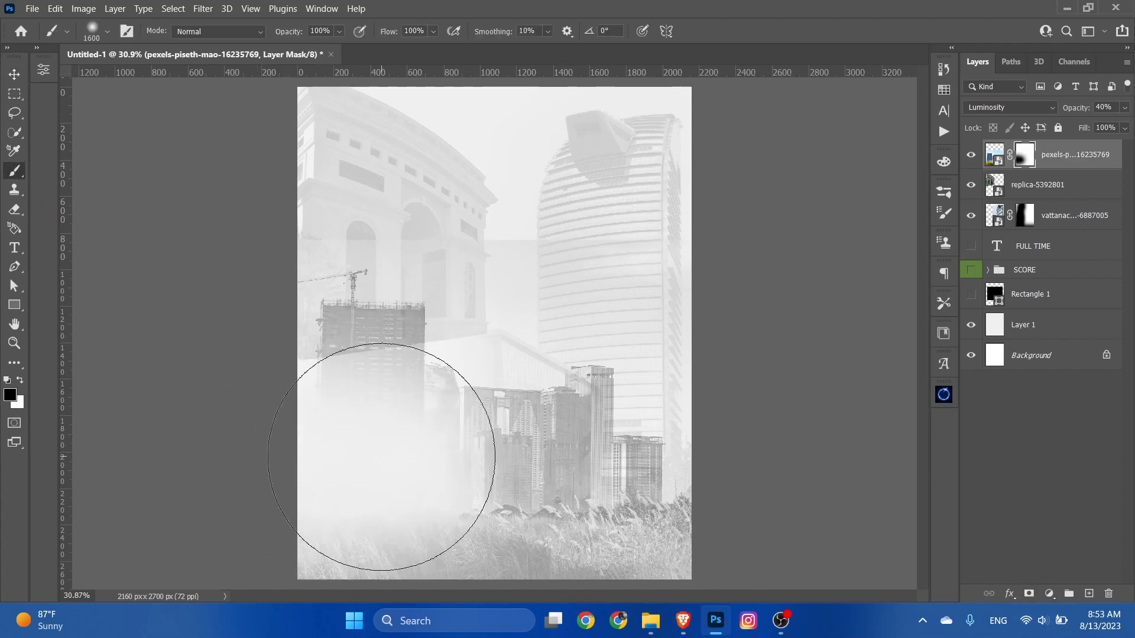
key("ctrl+z")
mouse_move(281, 223)
left_mouse_down()
mouse_move(521, 208)
mouse_move(438, 226)
mouse_move(493, 235)
mouse_move(304, 246)
left_mouse_up()
key("ctrl+z")
mouse_move(235, 221)
left_mouse_down()
mouse_move(552, 198)
mouse_move(515, 221)
mouse_move(617, 227)
mouse_move(689, 279)
left_mouse_up()
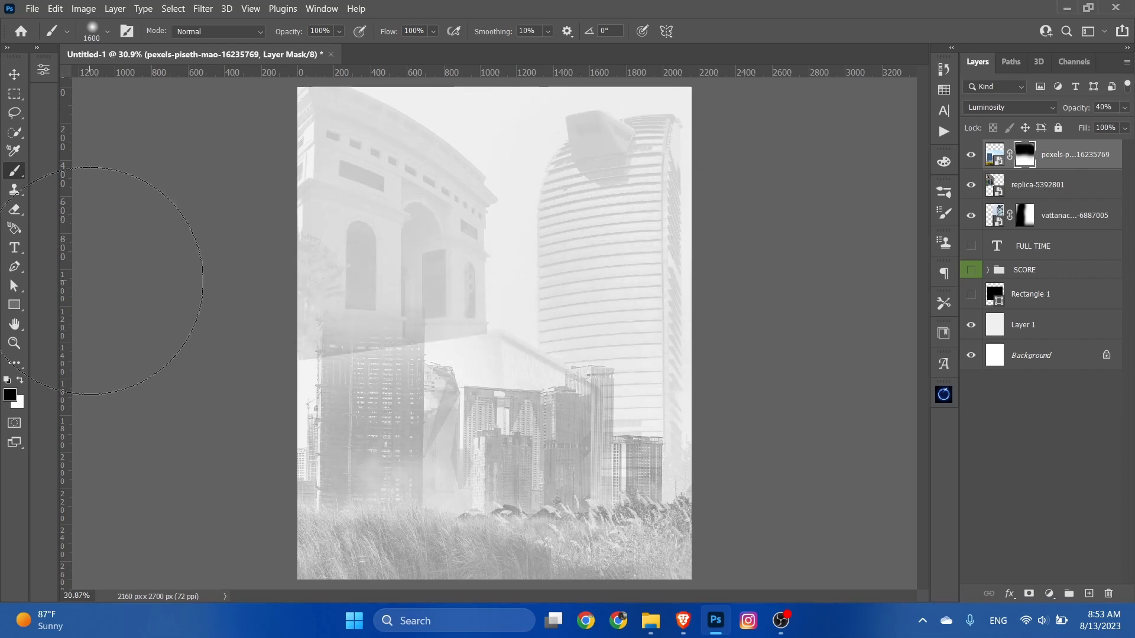
left_click(23, 69)
Step: Hide the replica-5392801 layer
left_click(114, 204)
left_click_drag(396, 179, 642, 222)
left_click(970, 184)
Step: Delete the skyline photo layer's painted mask and add a new blank layer mask to it
left_click(470, 467)
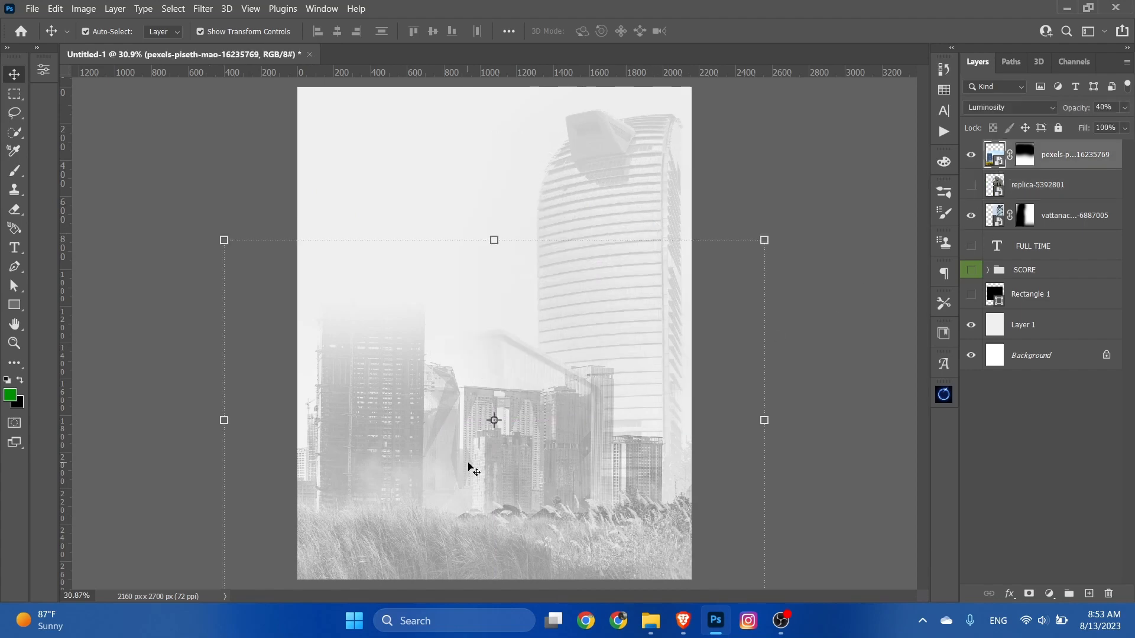
left_click(1026, 154)
key("Delete")
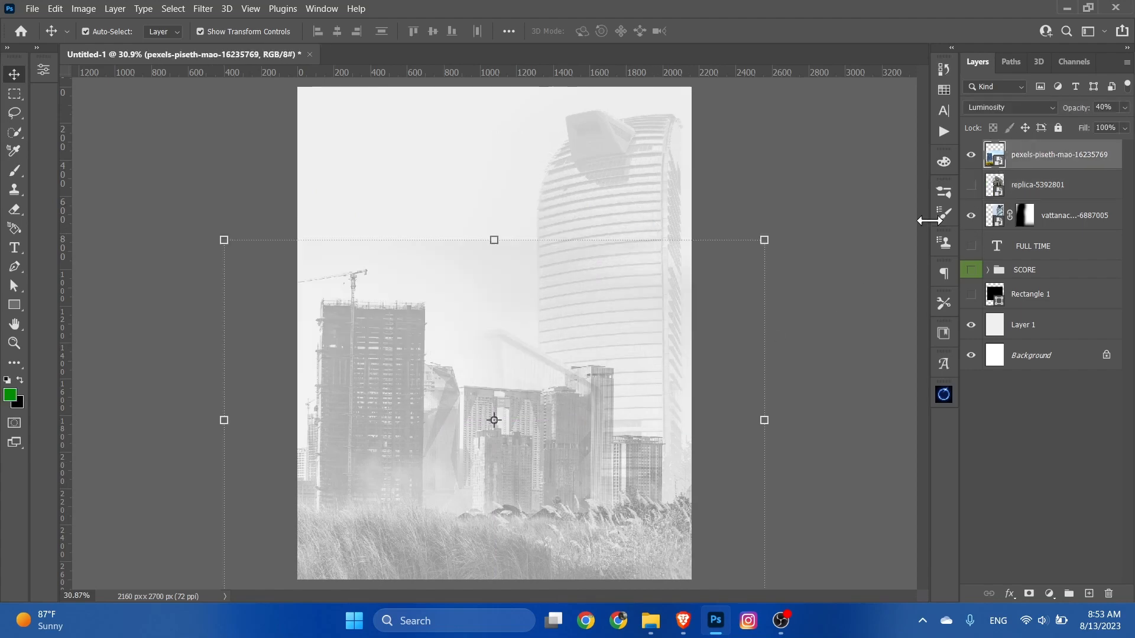
left_click(1028, 593)
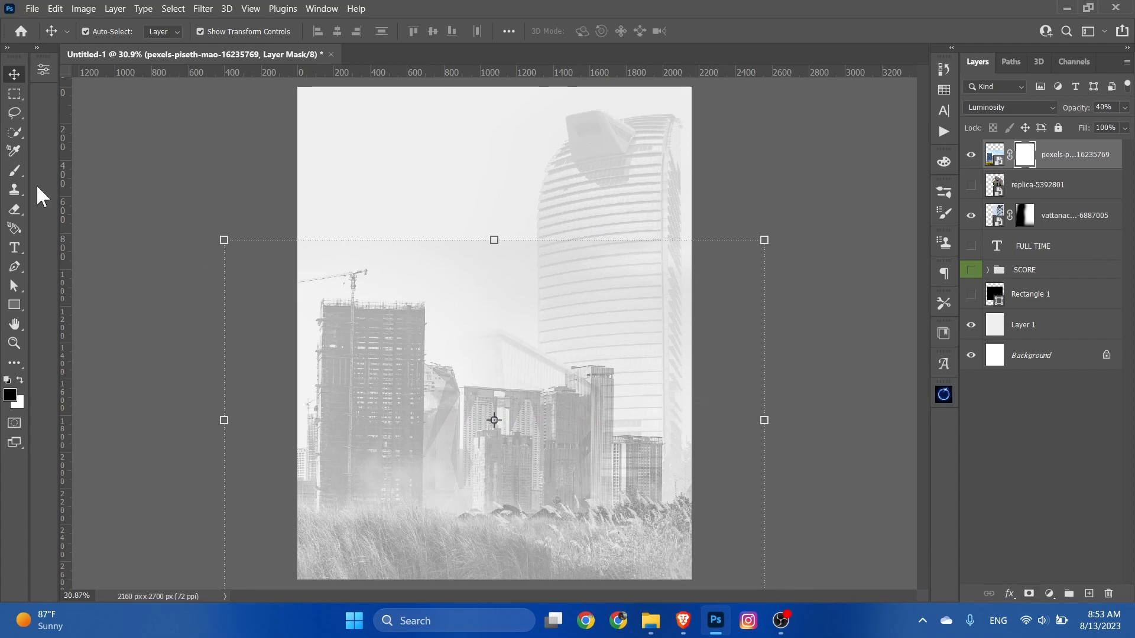
Step: Fade out the upper part of the skyline photo by painting its layer mask with the large soft black brush
left_click(15, 170)
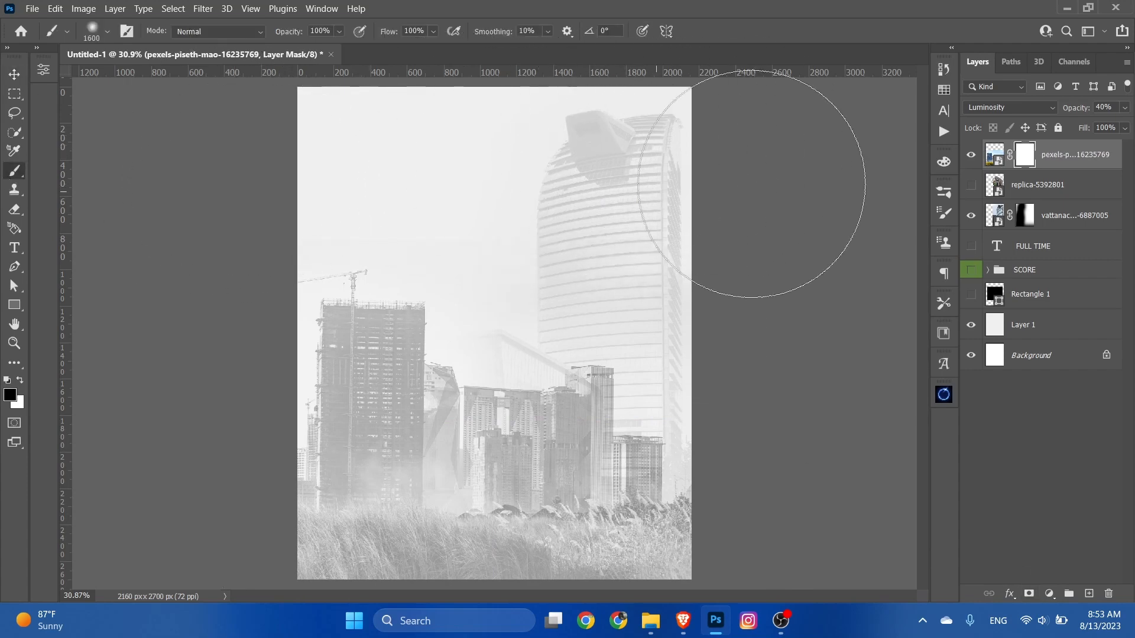
left_click(9, 77)
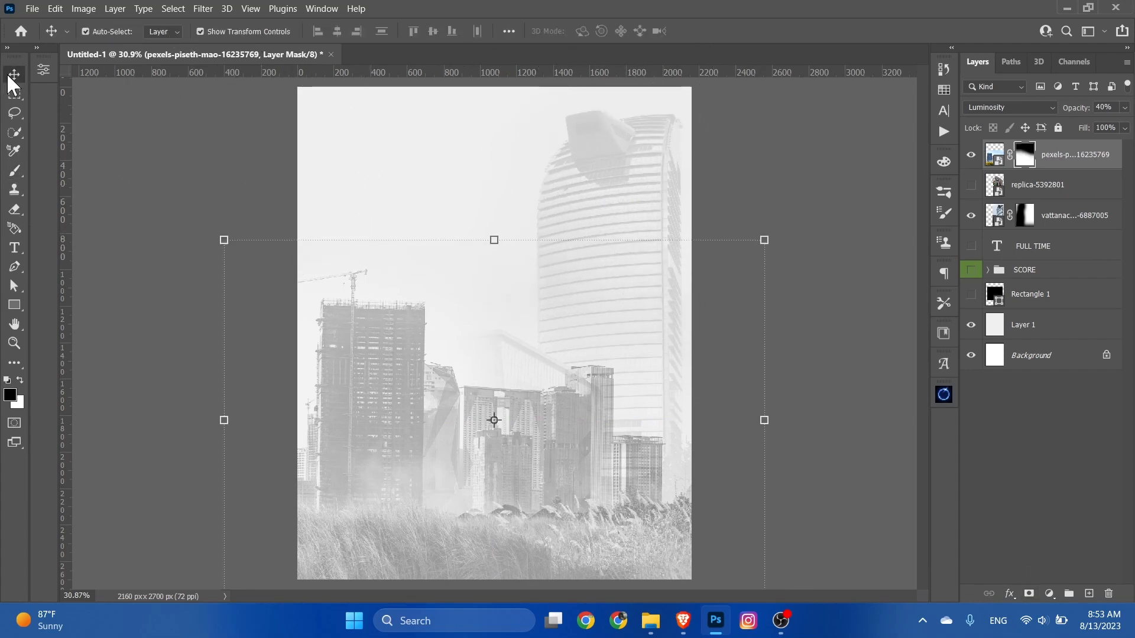
left_click(779, 199)
Step: Show the SCORE group and Rectangle 1, and move the three background photo layers beneath Rectangle 1
left_click(970, 269)
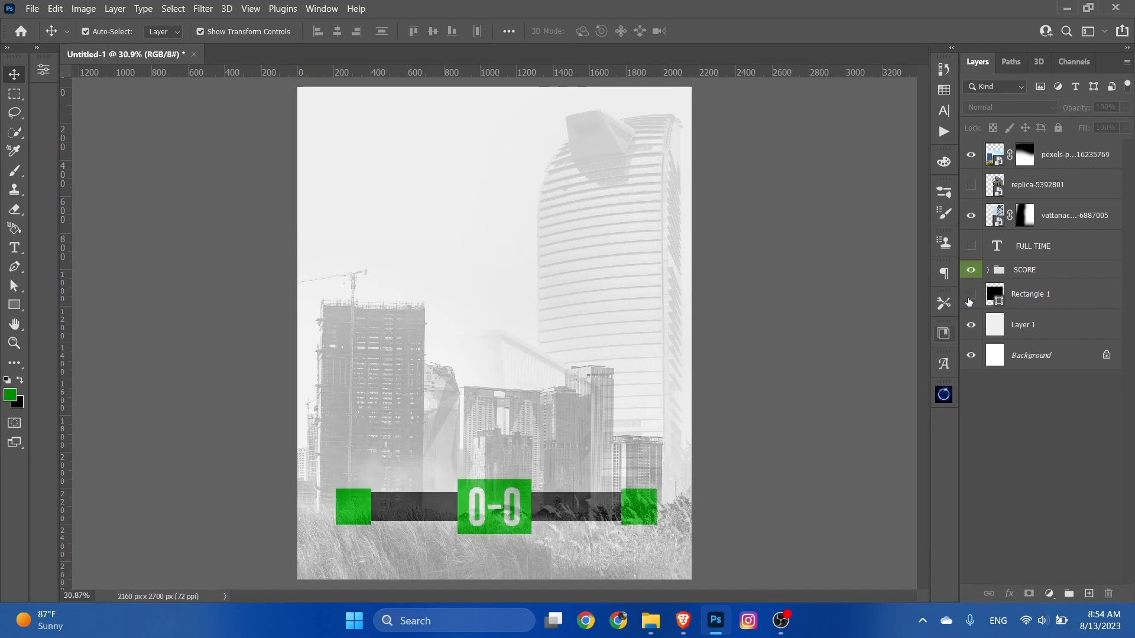
left_click(971, 294)
left_click(1040, 209)
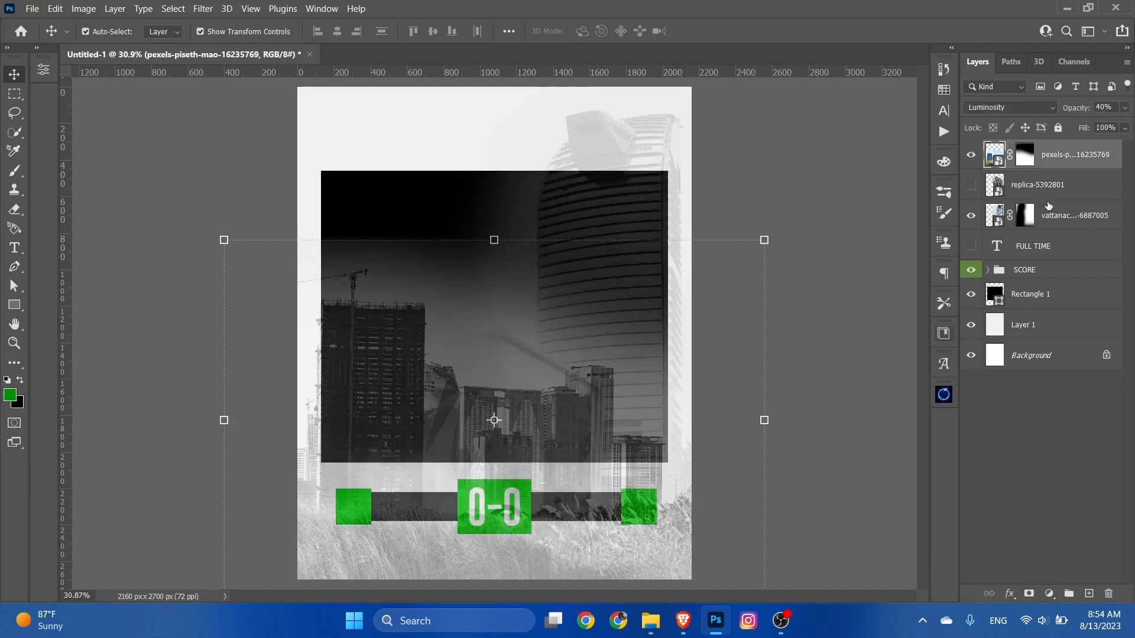
left_click(1060, 164, "shift")
left_click_drag(1060, 164, 1051, 312)
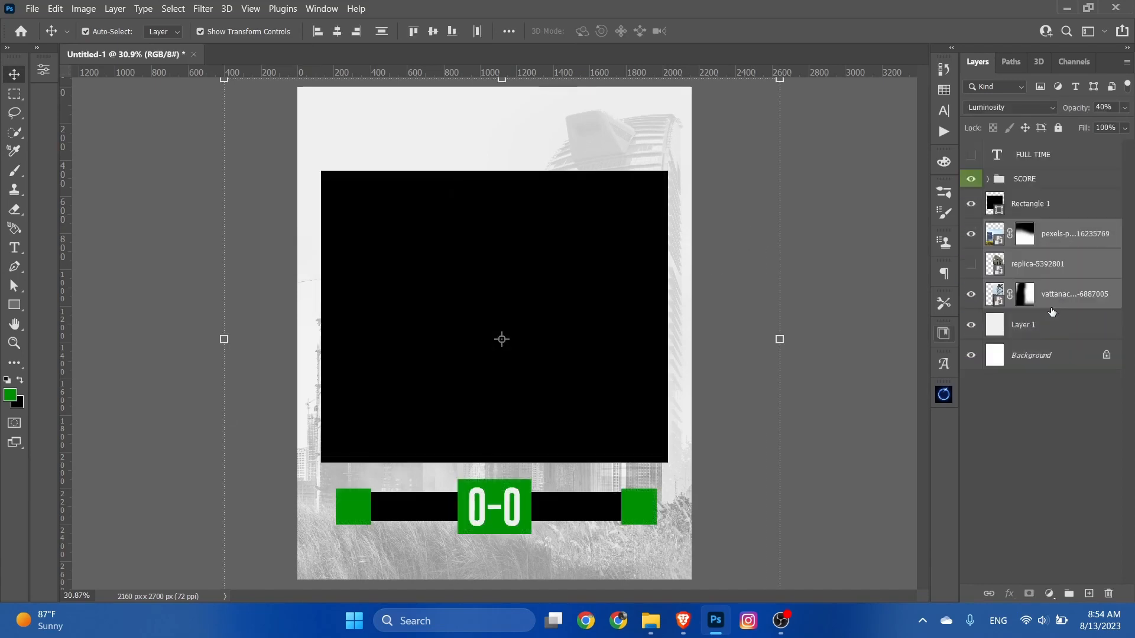
left_click(846, 346)
Step: Show the FULL TIME heading layer
scroll(562, 476, "down", 1)
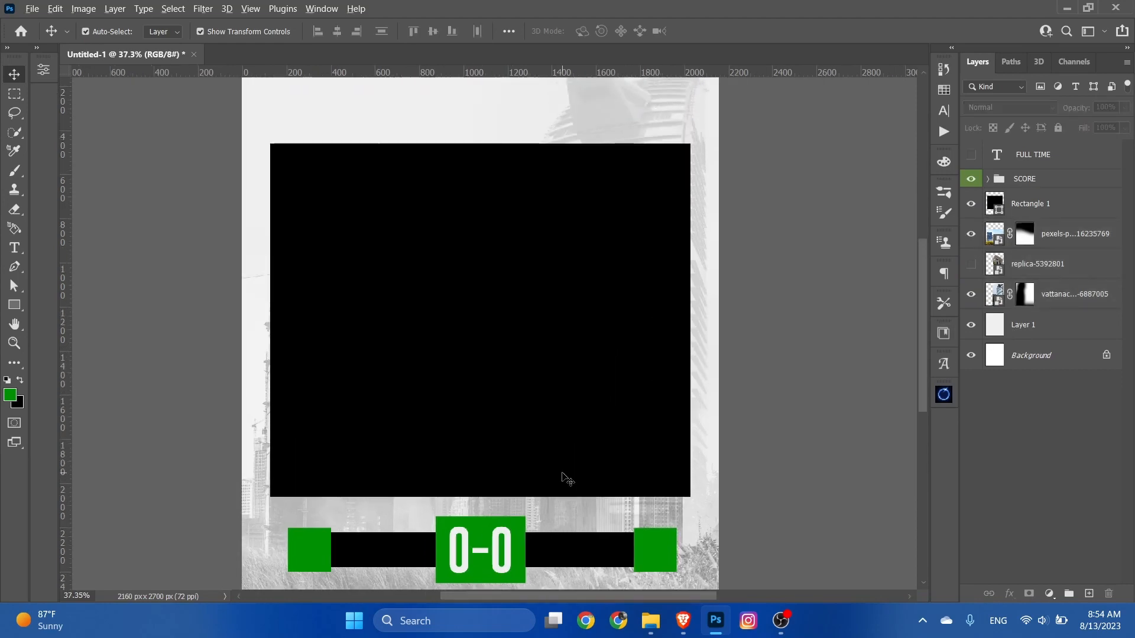
scroll(528, 321, "up", 2)
left_click_drag(528, 264, 527, 313)
scroll(527, 313, "down", 2)
scroll(523, 316, "up", 2)
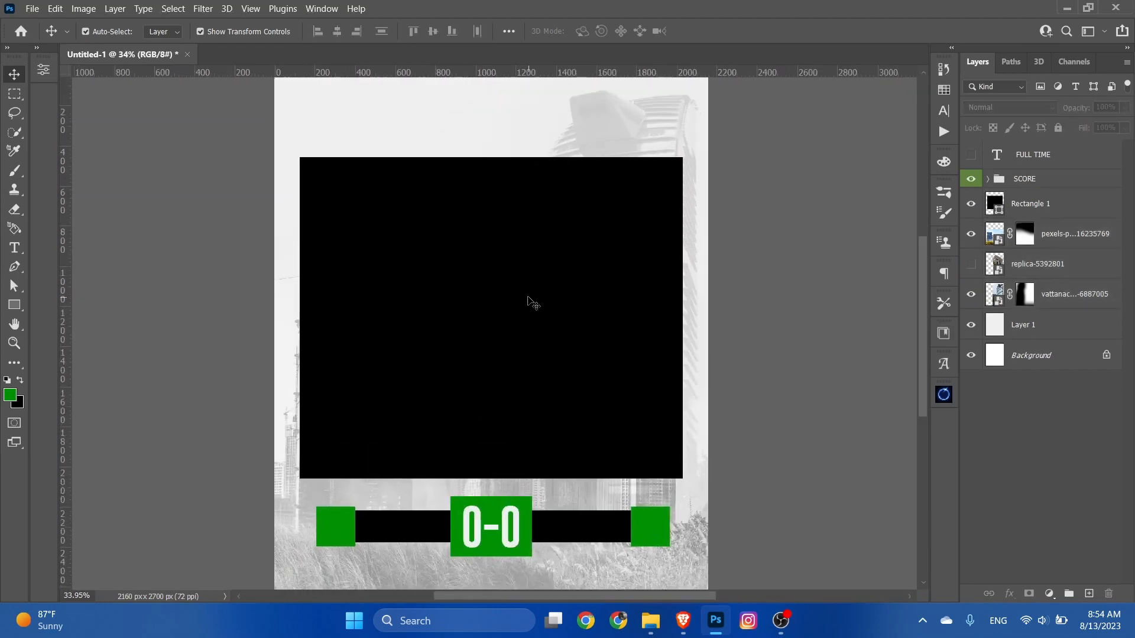
left_click_drag(522, 272, 522, 303)
left_click(971, 154)
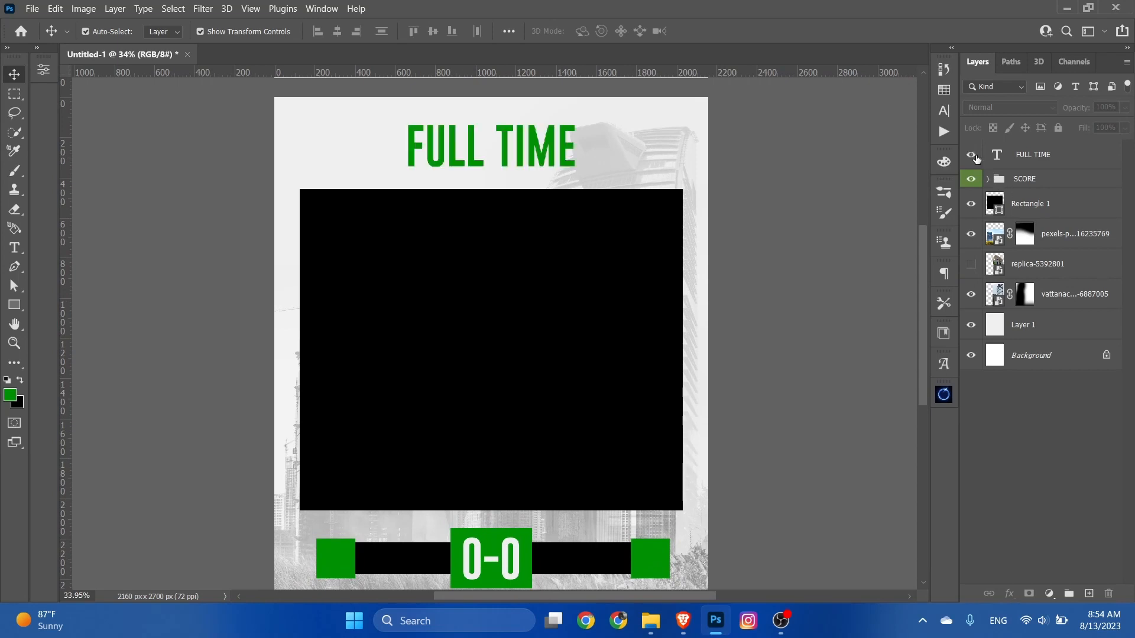
Step: Change the fill of both black score bars, Rectangle 2 and Rectangle 2 copy, to off-white
scroll(617, 286, "down", 1)
scroll(559, 455, "up", 2)
left_click_drag(558, 489, 553, 370)
left_click(567, 407)
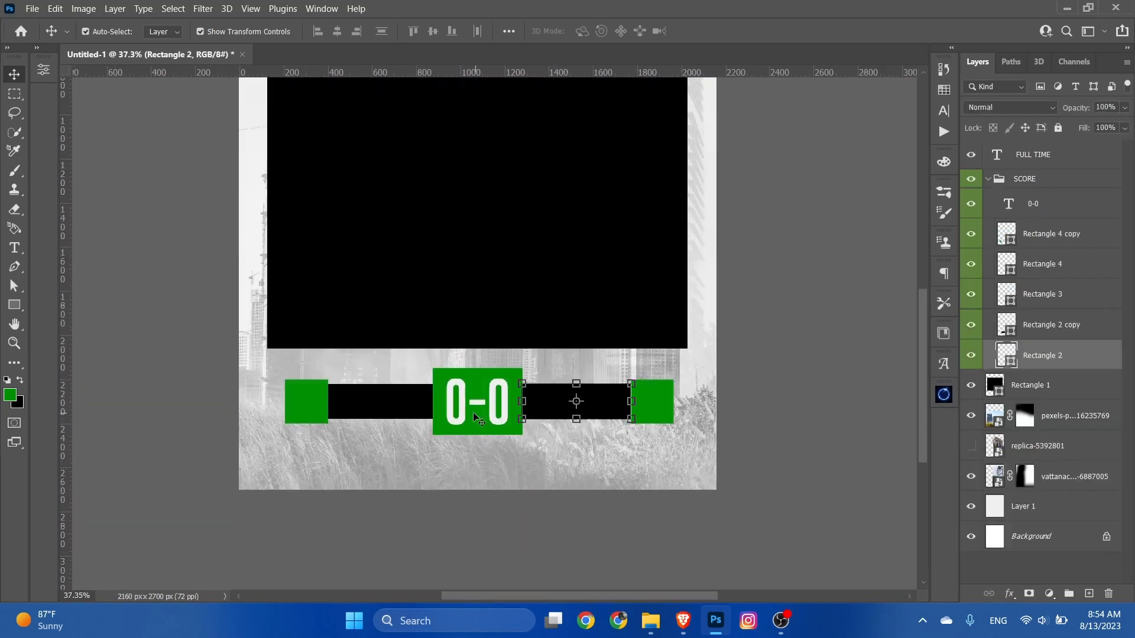
left_click(405, 413, "shift")
left_click(17, 285)
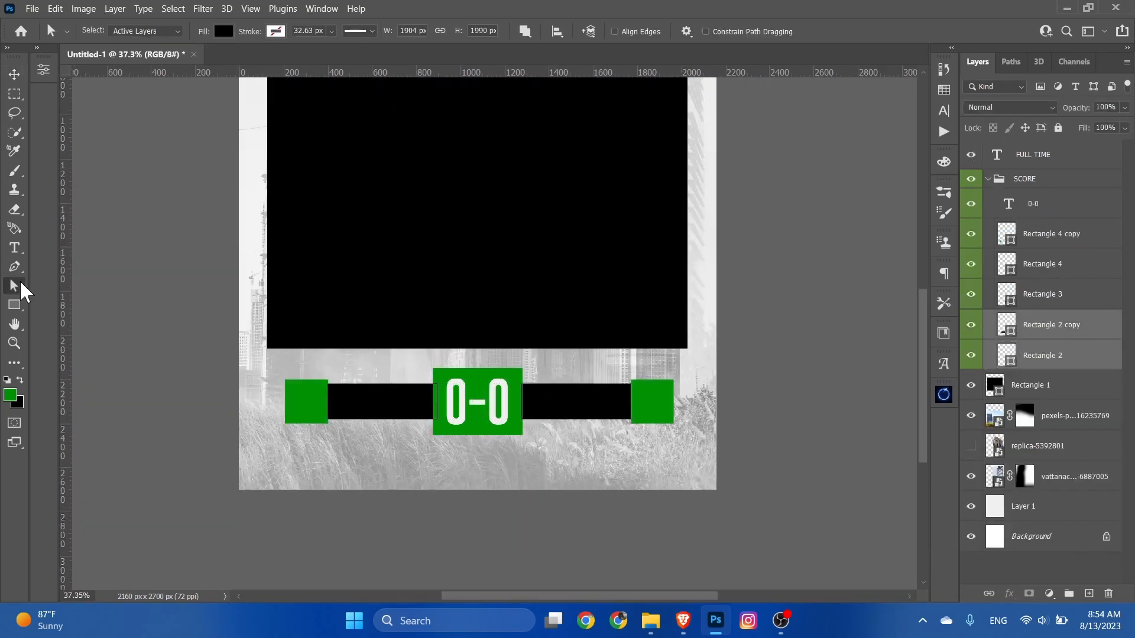
left_click(223, 32)
left_click(160, 108)
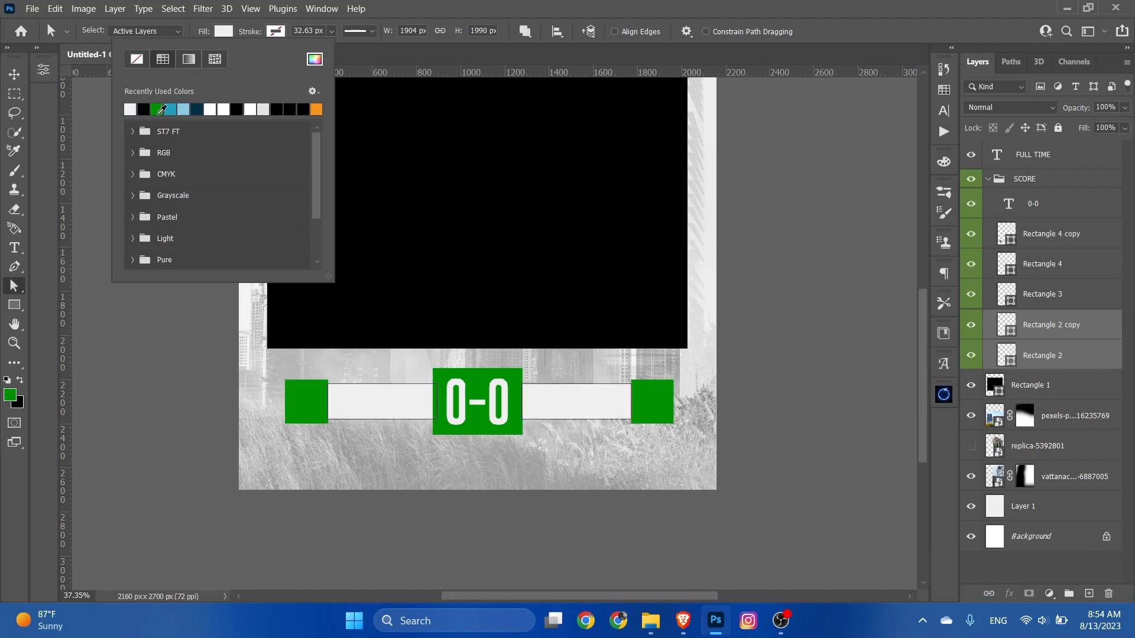
left_click(228, 32)
left_click(15, 75)
left_click(213, 192)
Step: Place the "out (9)" team line-up photo above Rectangle 1 and enlarge it to about 144% so it covers the black rectangle
scroll(554, 427, "up", 2)
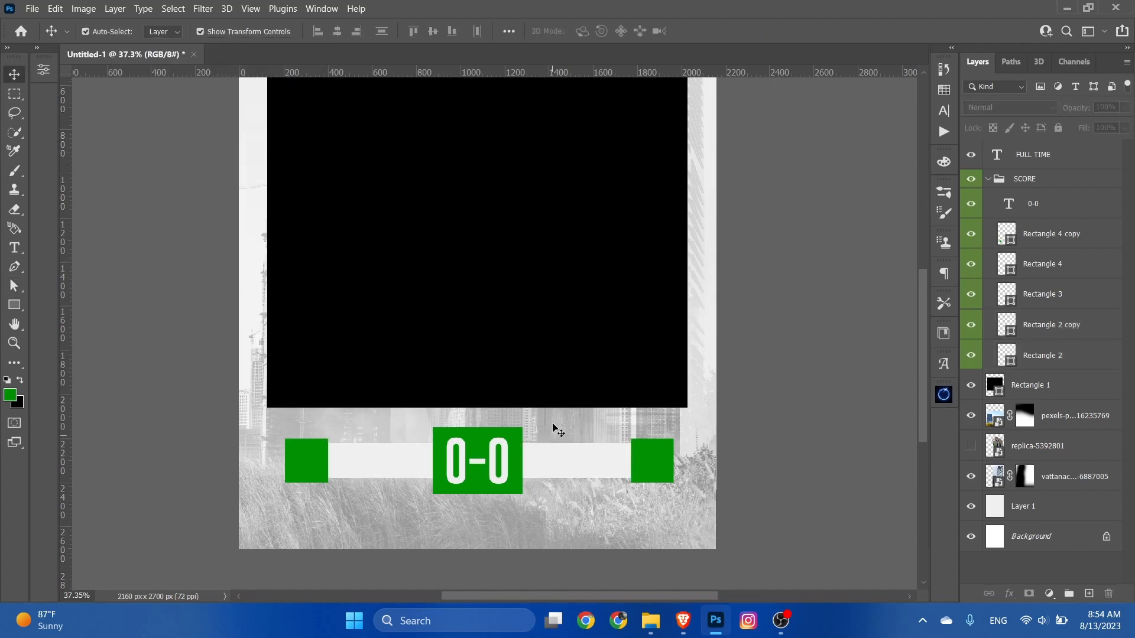
scroll(568, 430, "down", 3)
scroll(609, 458, "up", 2)
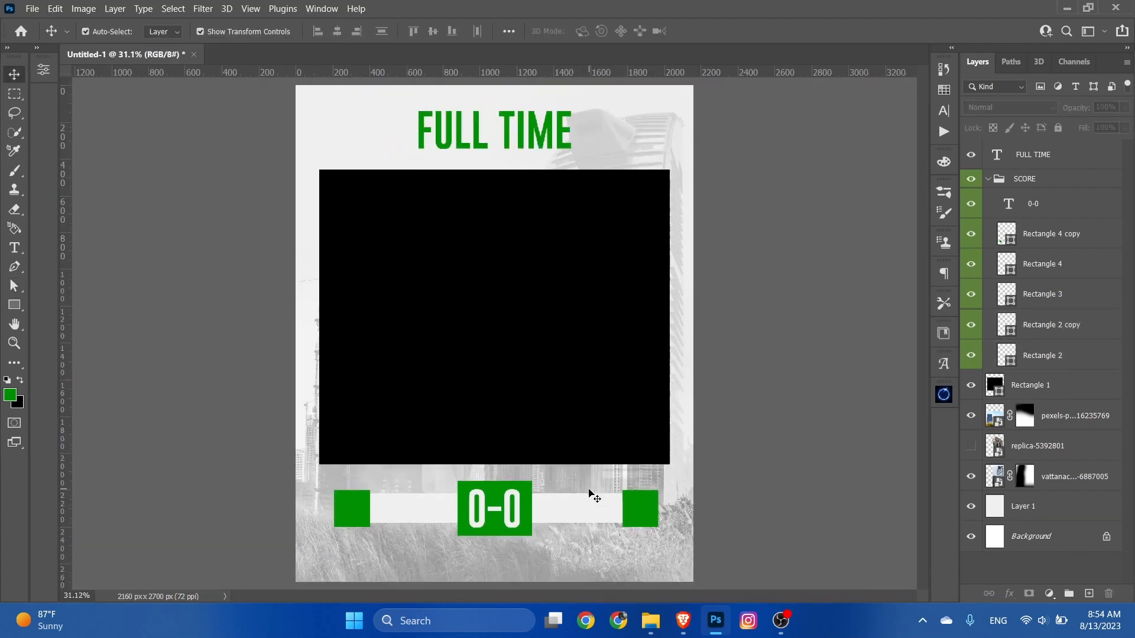
left_click(573, 373)
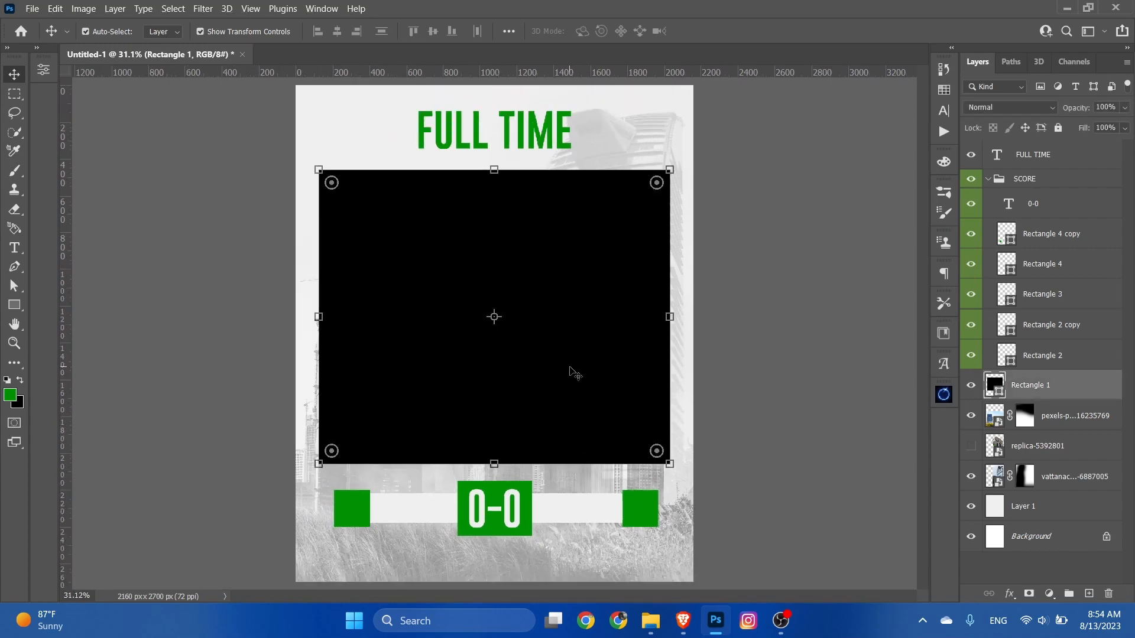
left_click(651, 619)
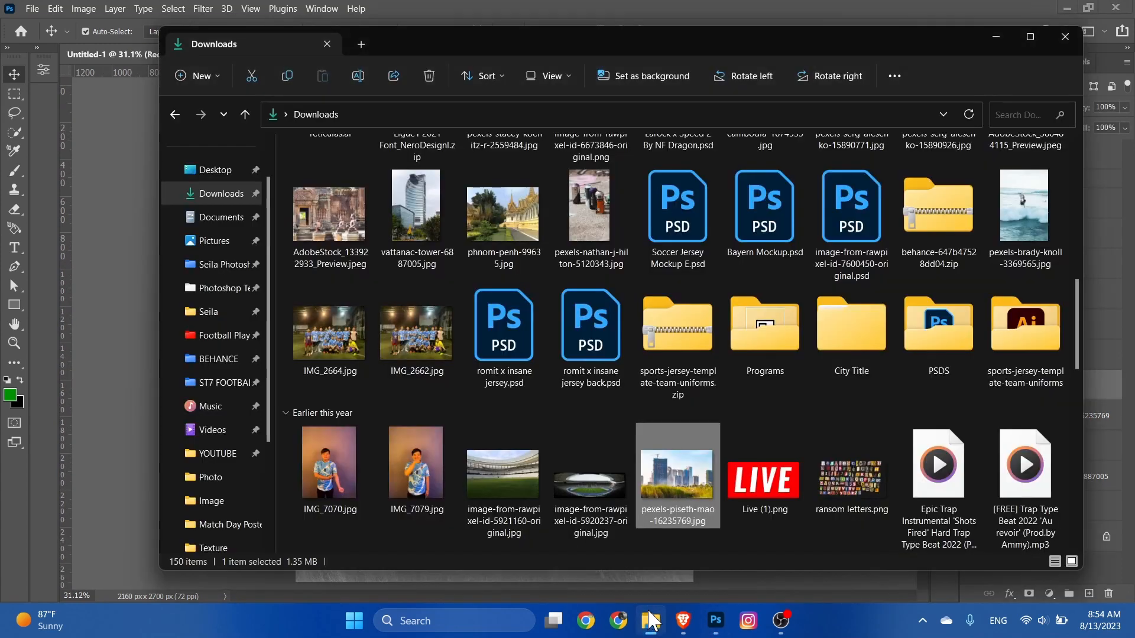
scroll(591, 295, "down", 5)
left_click_drag(313, 313, 220, 410)
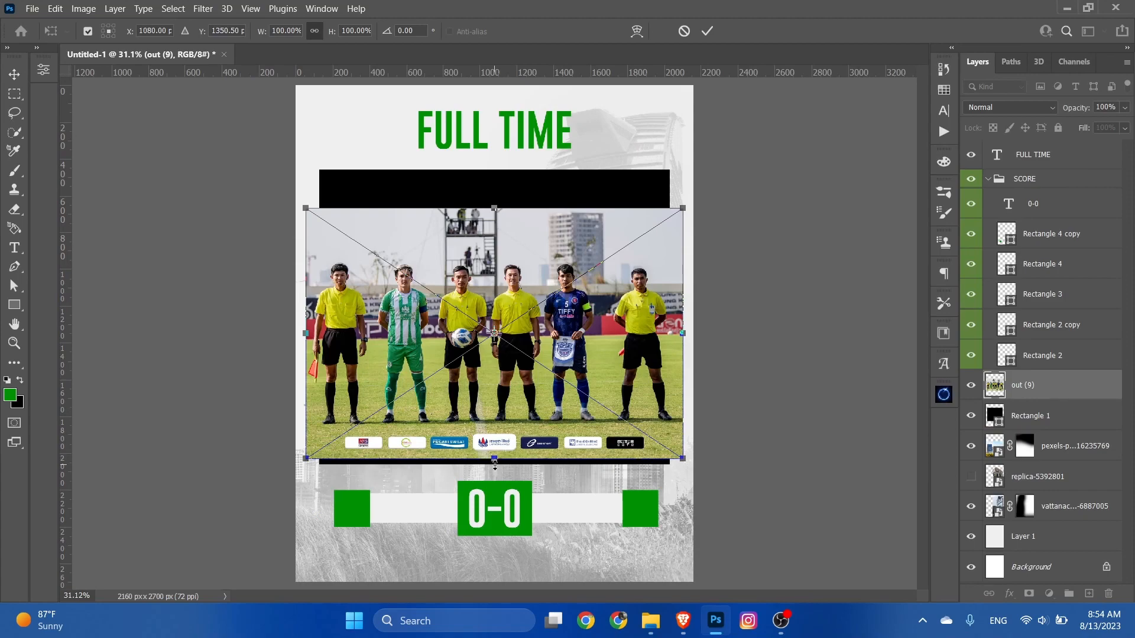
left_click_drag(495, 465, 543, 490)
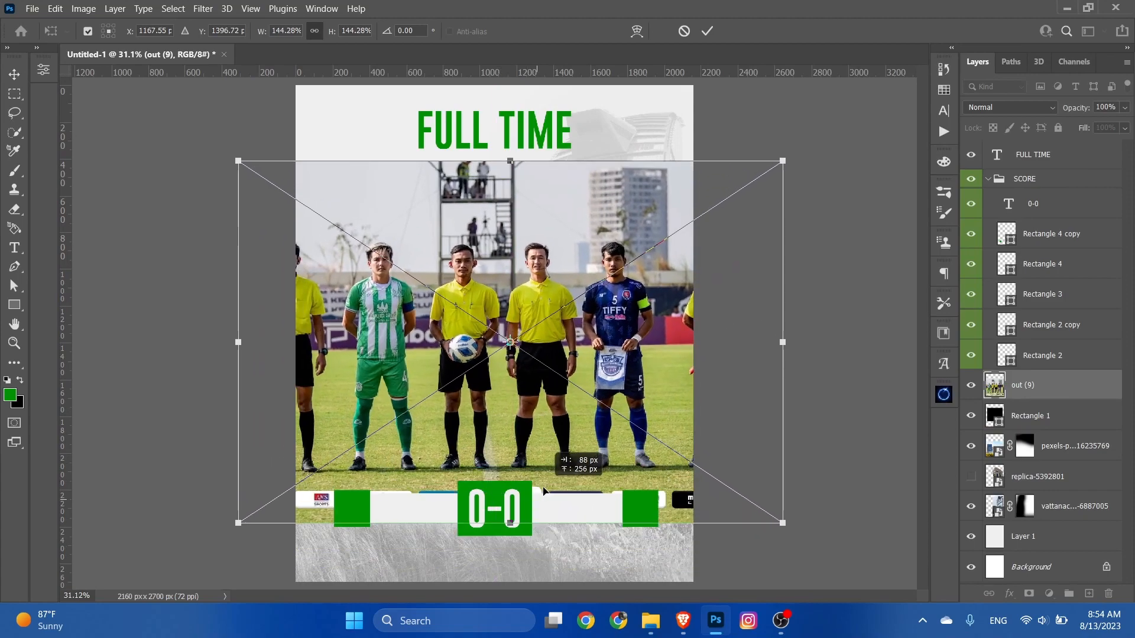
left_click(707, 31)
Step: Clip the line-up photo to Rectangle 1 and shift it slightly upward within the frame
right_click(1068, 381)
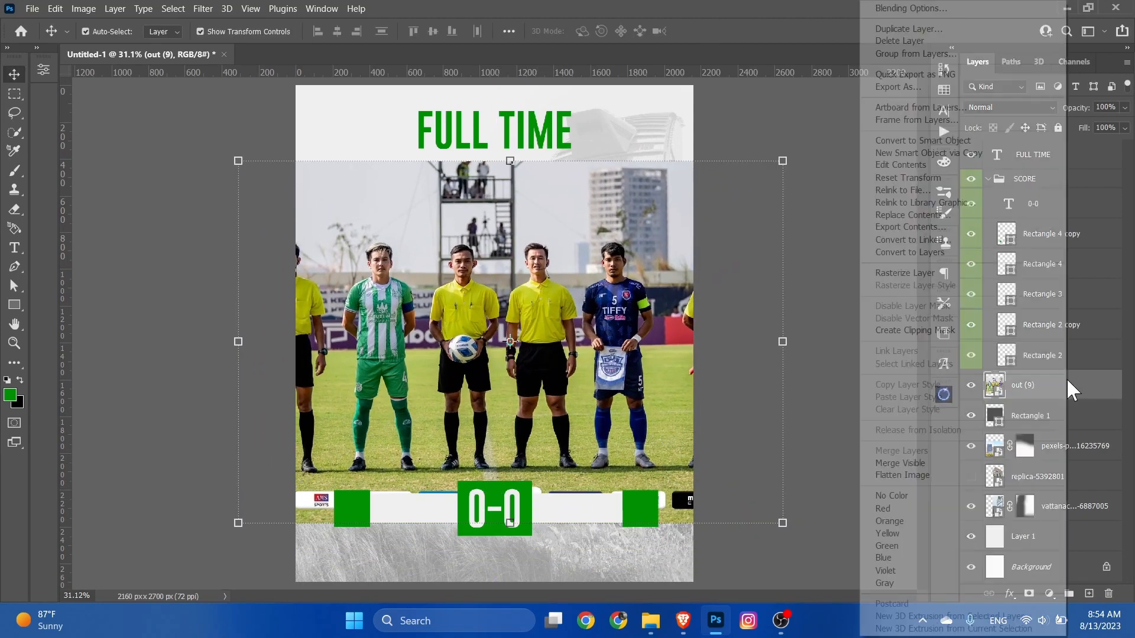
left_click(922, 330)
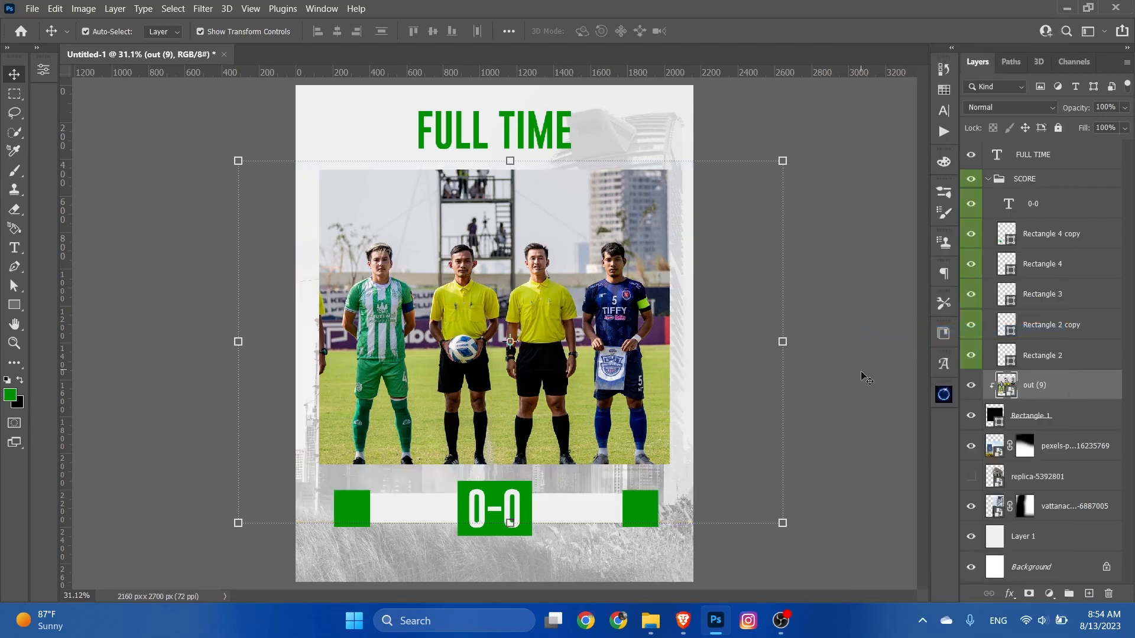
left_click_drag(593, 384, 594, 371)
left_click(872, 295)
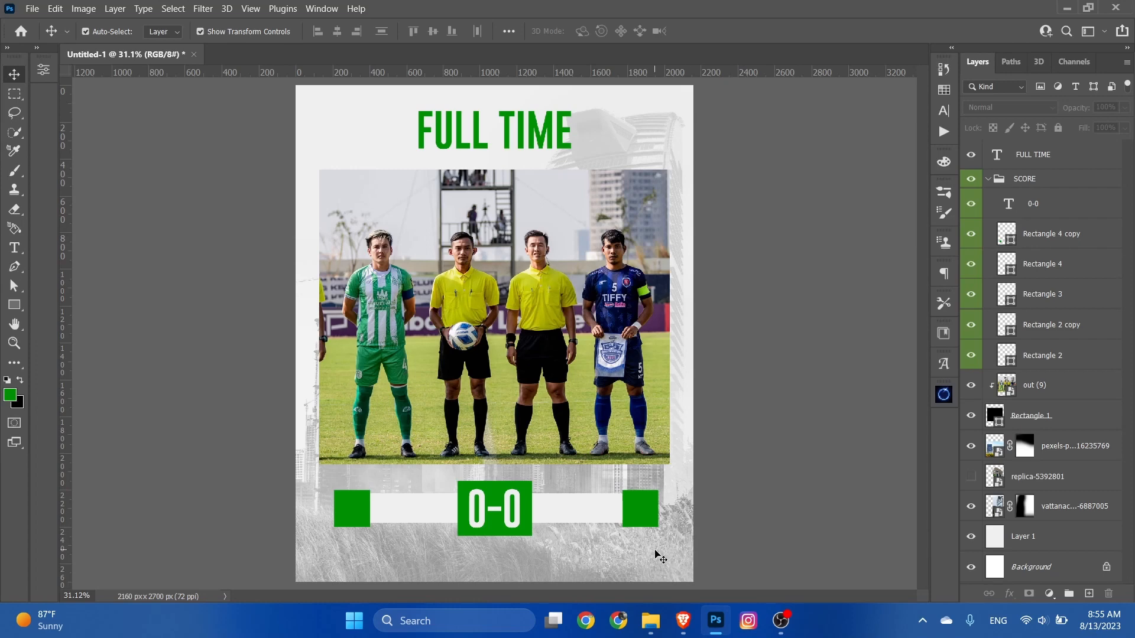
Step: Delete the hidden replica-5392801 layer
left_click(1016, 482)
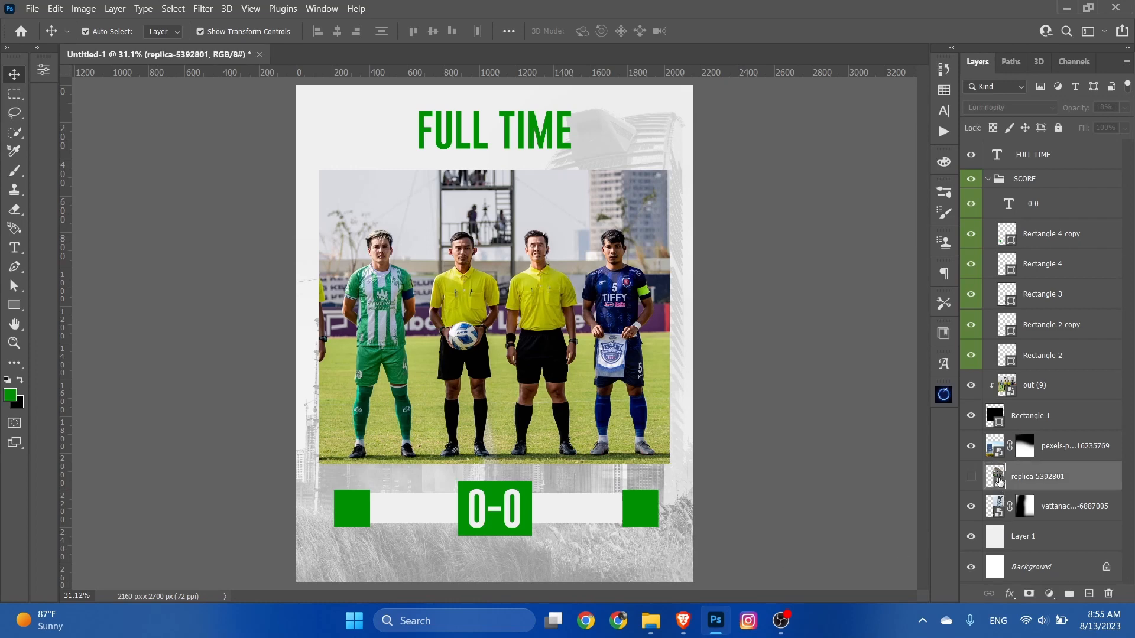
key("Delete")
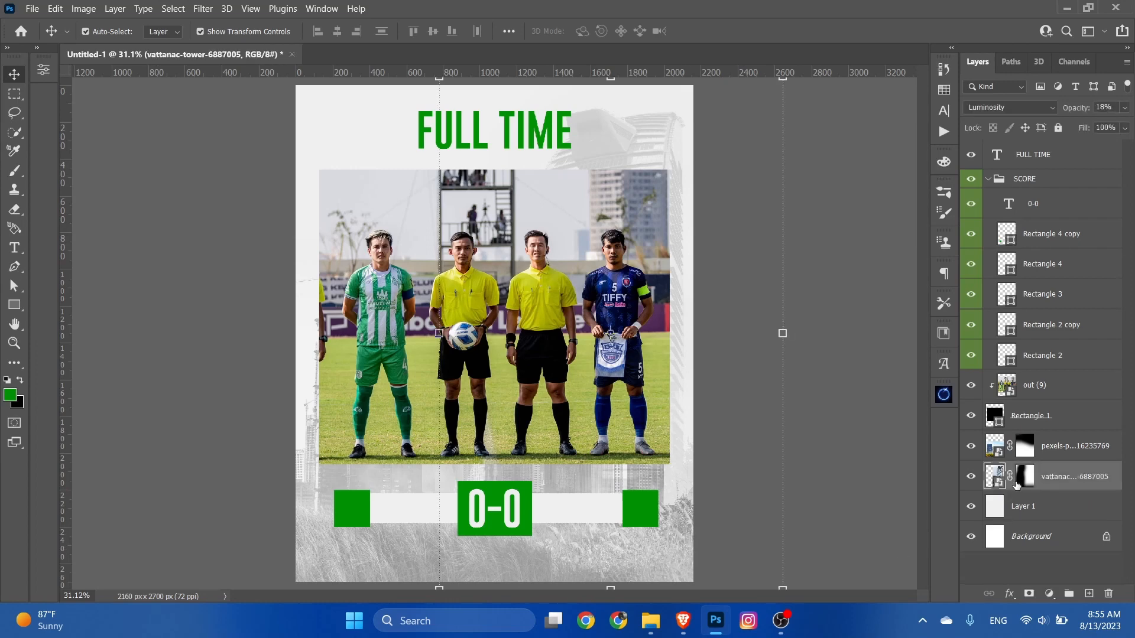
Step: Place the Download-Black-Photocopy-Textures-for-photoshop image above the skyline photo layer and enlarge it to about 512%
left_click(1060, 438)
left_click(650, 620)
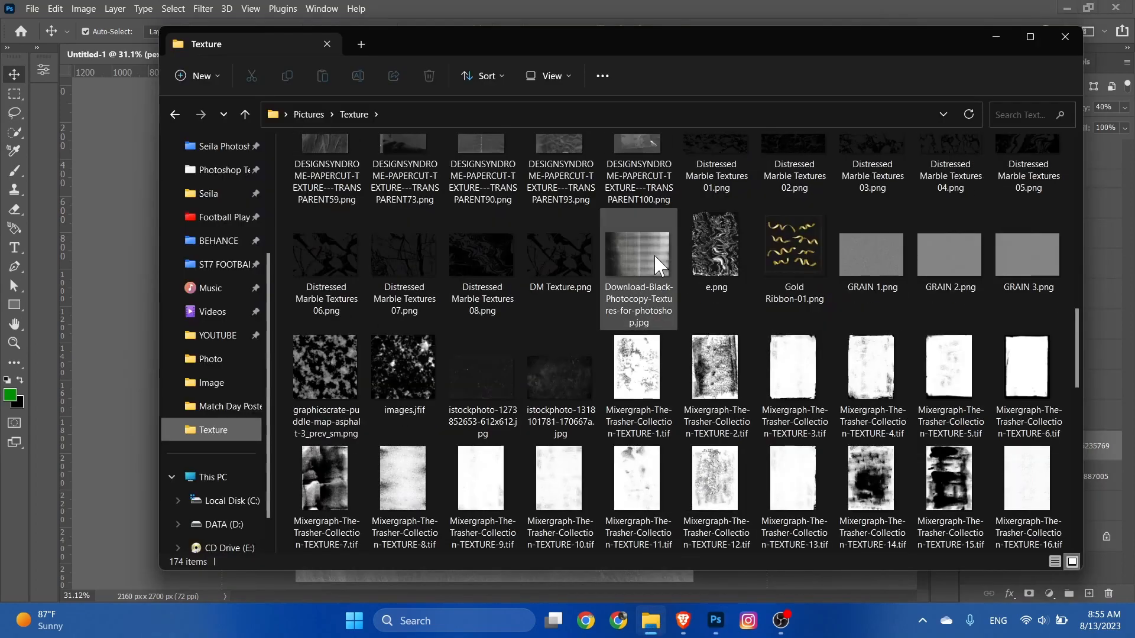
left_click_drag(657, 266, 128, 425)
left_click_drag(502, 148, 501, 86)
left_click_drag(502, 260, 502, 237)
left_click_drag(495, 356, 500, 535)
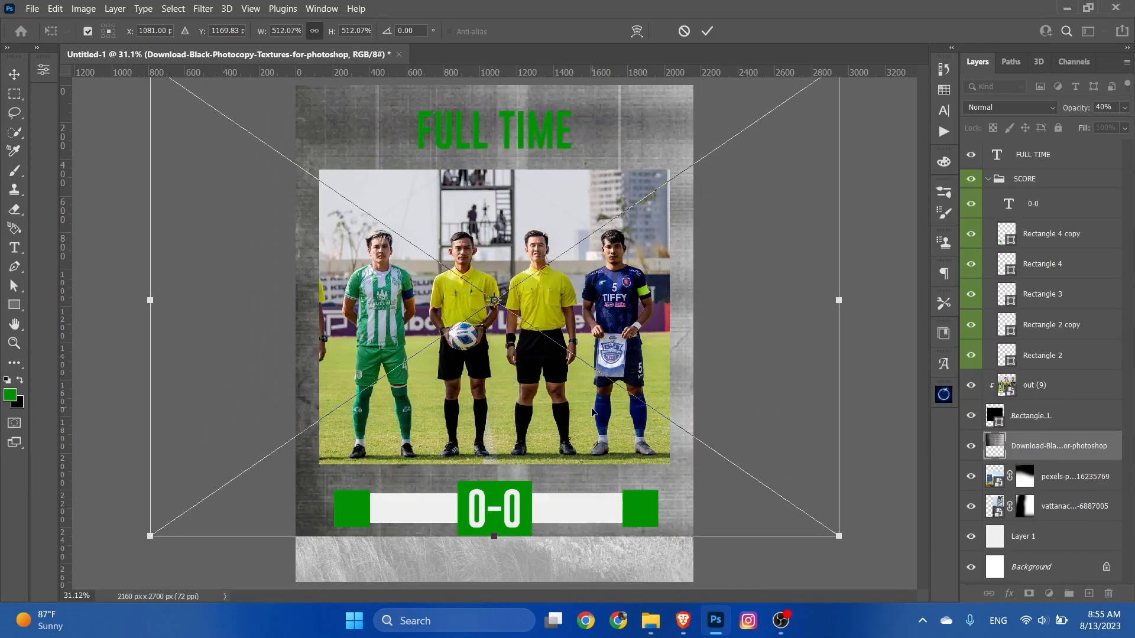
Step: Rotate the photocopy texture 90° clockwise, then resize it to about 472% and reposition it to cover the whole poster
right_click(594, 410)
left_click(631, 263)
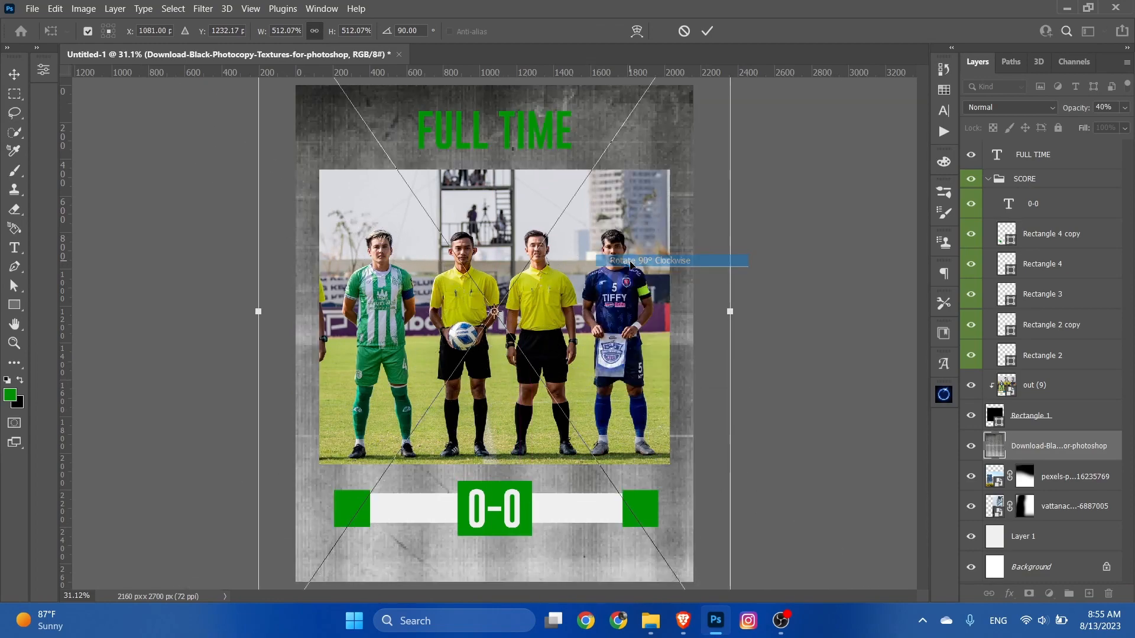
left_click_drag(730, 312, 642, 348)
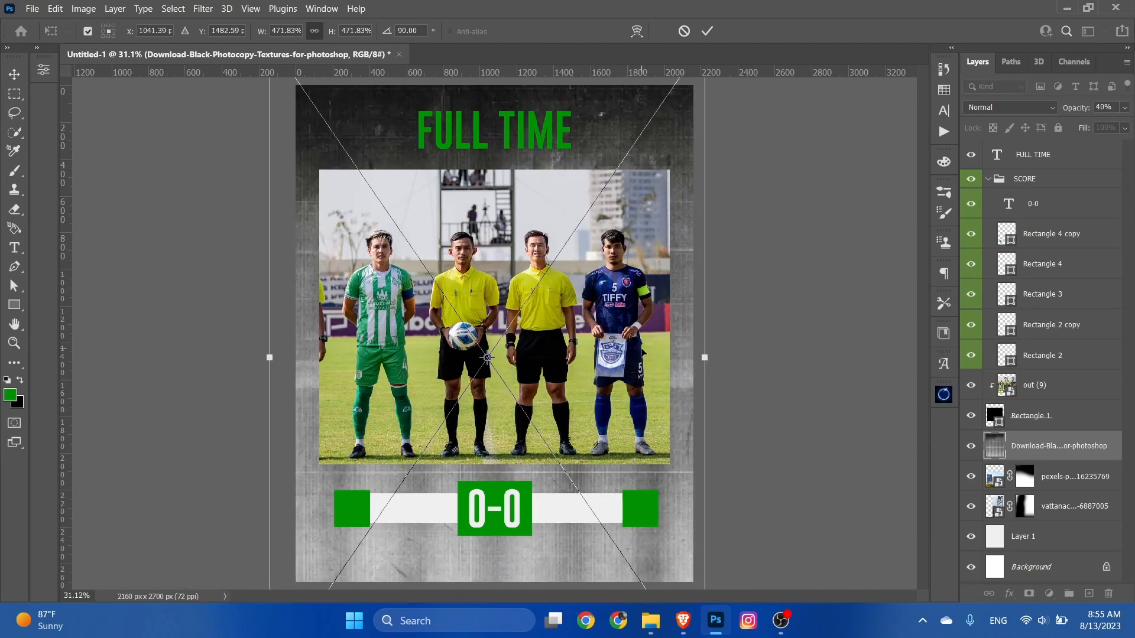
left_click(705, 31)
Step: Set the photocopy texture layer's blend mode to Overlay and its opacity to 100%
left_click(1007, 107)
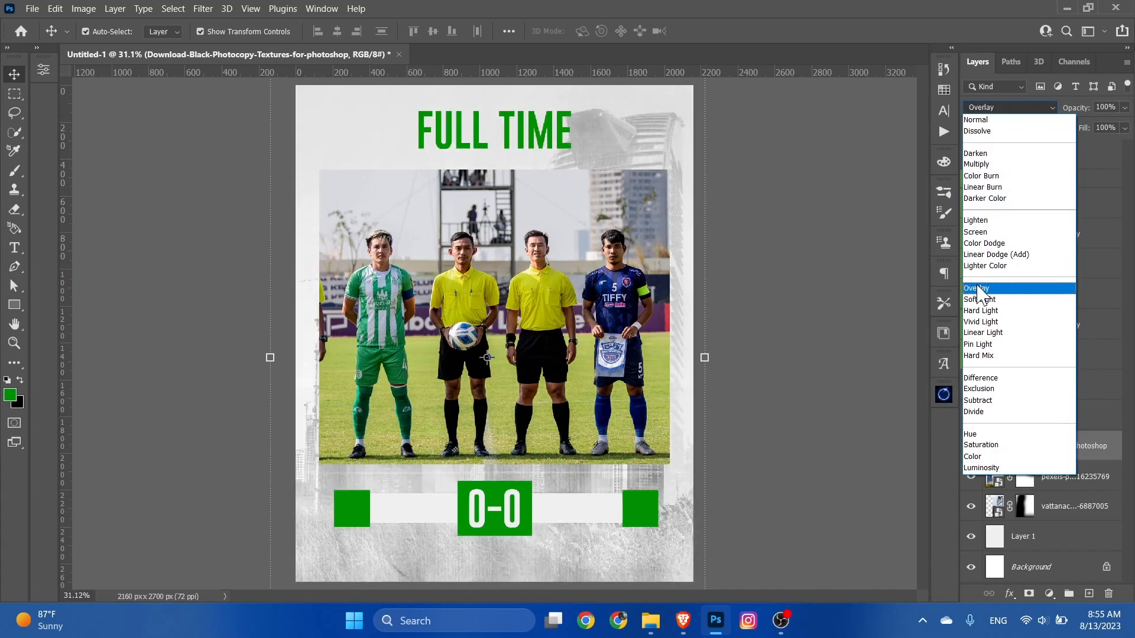
left_click(846, 316)
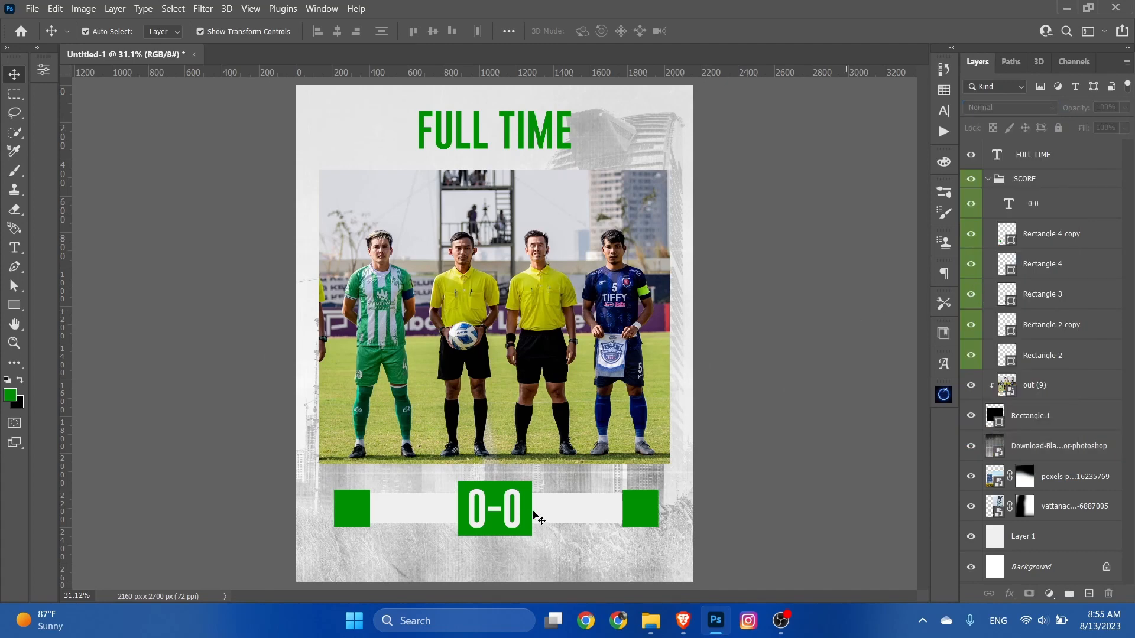
Step: Add the text "Your Team" in green Gobold Lowplus at 65 pt on the light bar between the left green square and the score
scroll(471, 503, "down", 3)
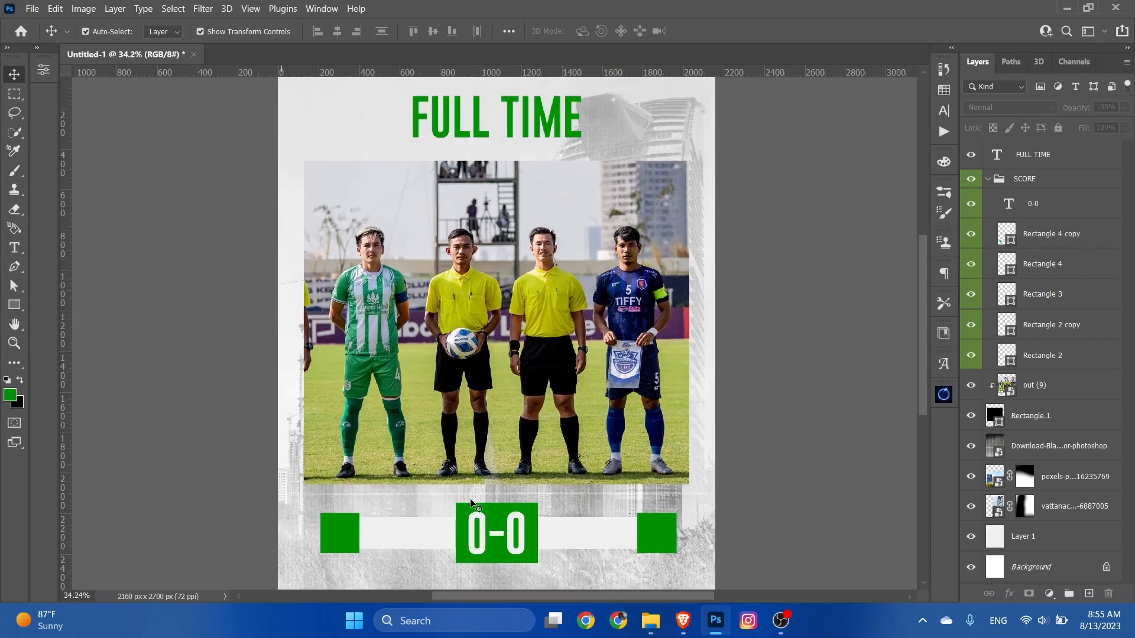
scroll(418, 464, "up", 5)
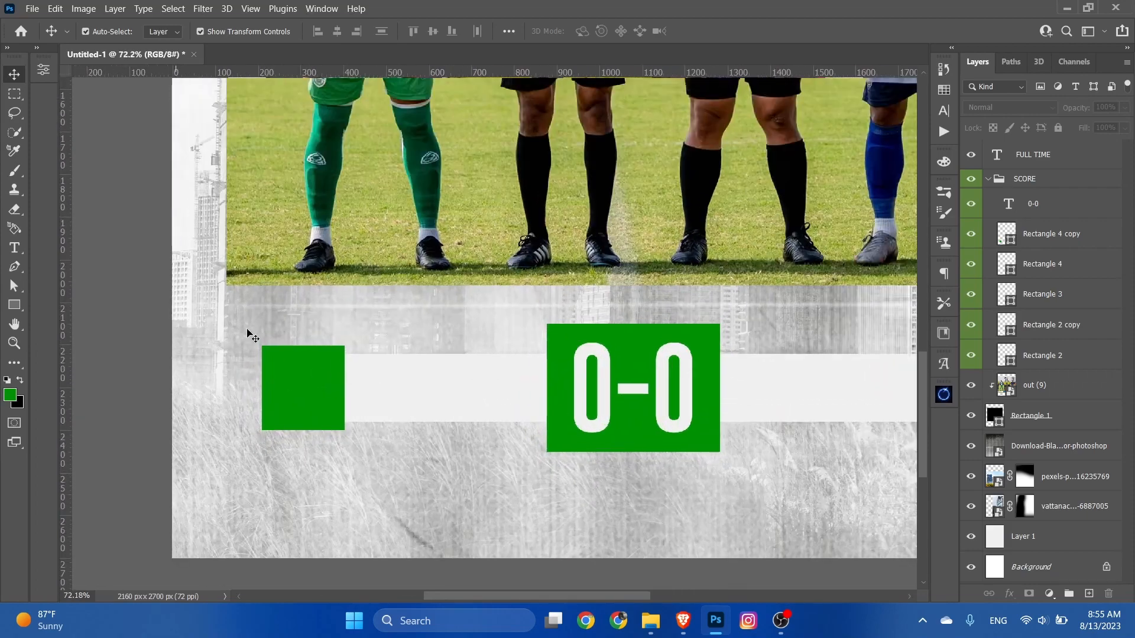
left_click(15, 248)
left_click(413, 390)
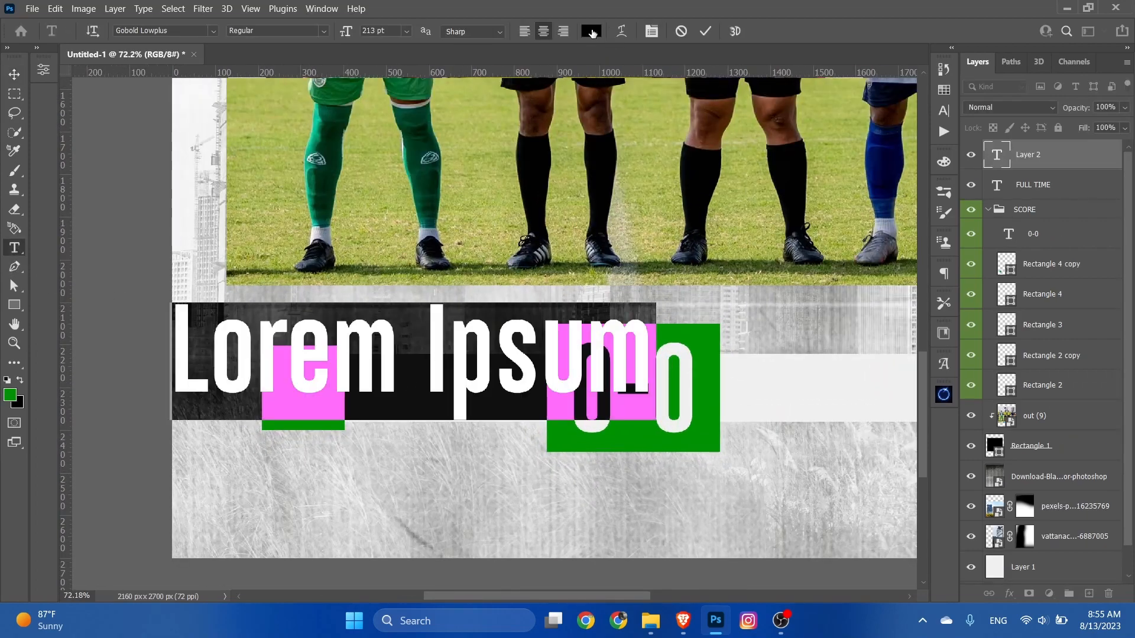
left_click(944, 90)
left_click(815, 102)
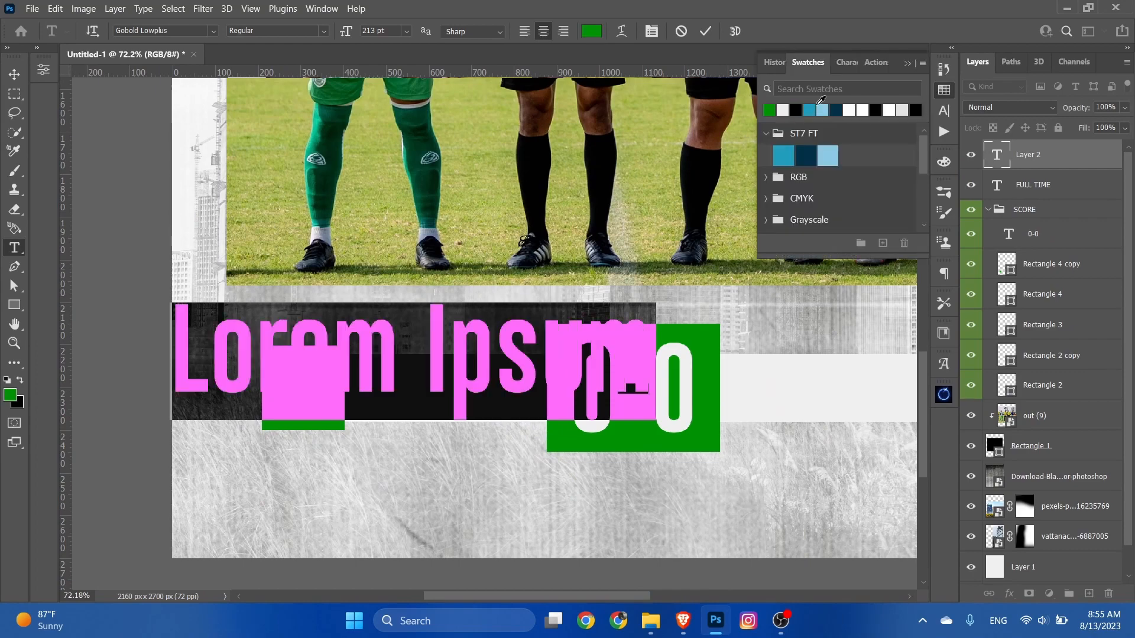
left_click(944, 89)
left_click_drag(347, 31, 240, 59)
type("Yo")
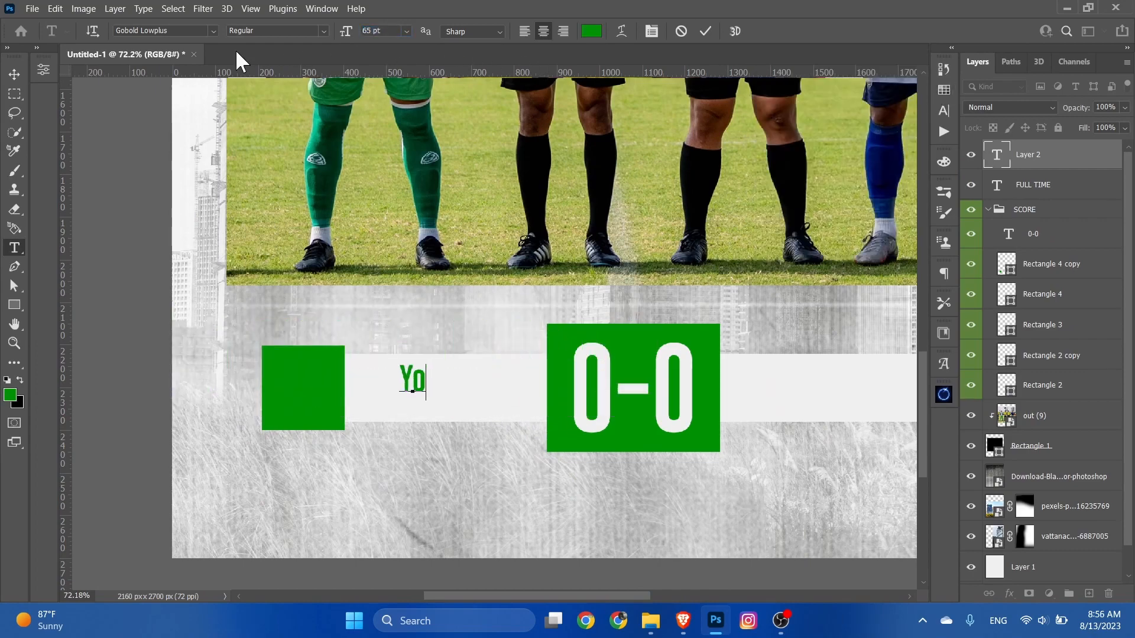
type("ur Team")
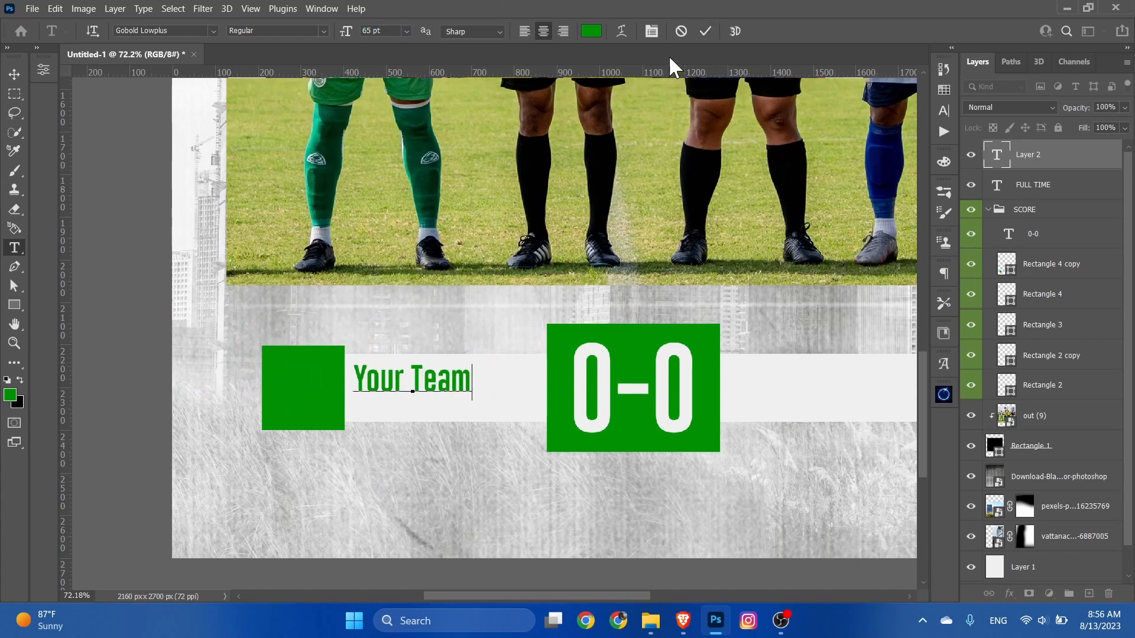
left_click(705, 31)
left_click(14, 74)
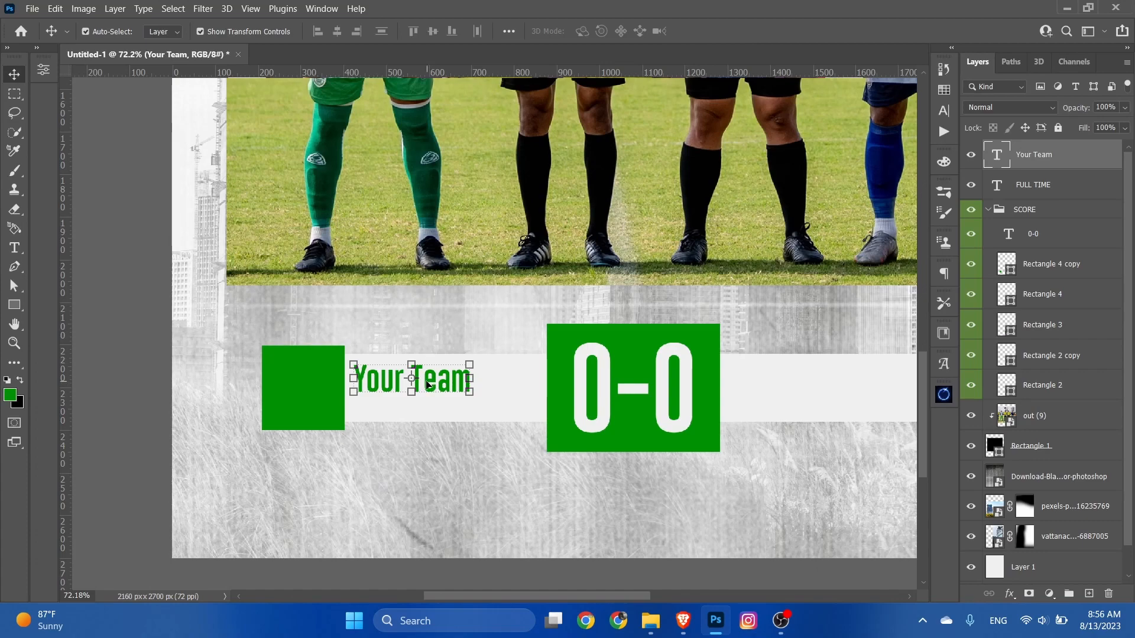
Step: Centre "Your Team" on the light bar to the left of the score and place a duplicate of it on the right bar
left_click_drag(426, 385, 452, 395)
scroll(455, 392, "down", 5)
scroll(756, 451, "up", 4)
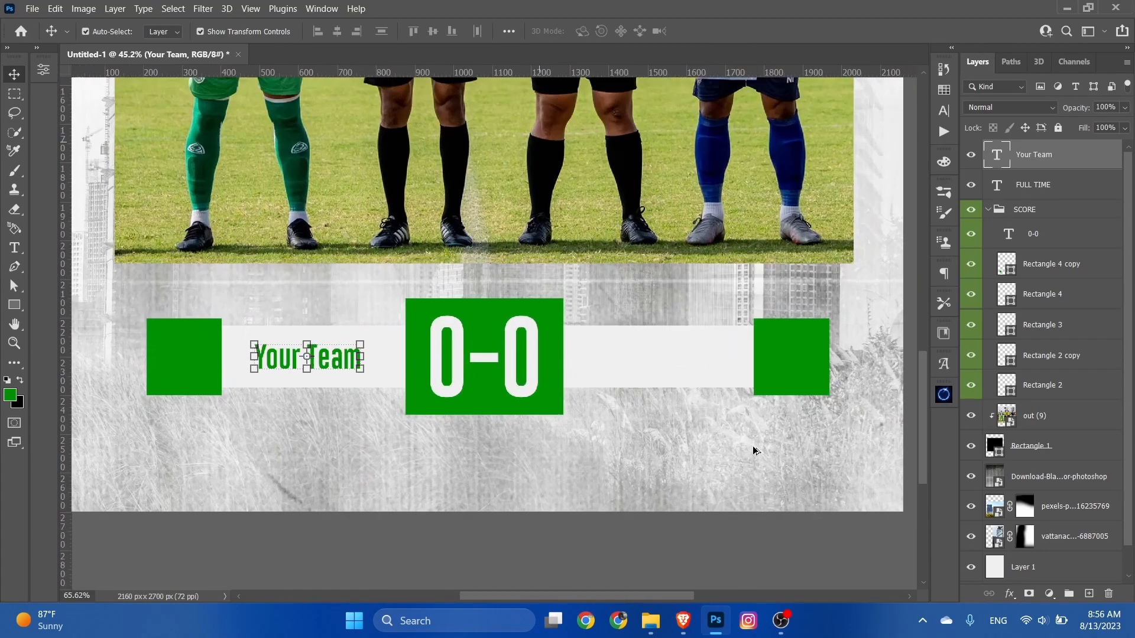
scroll(541, 462, "left", 1)
key("ctrl+j")
left_click_drag(372, 363, 720, 364)
Step: Replace the duplicated team text with "Enyme Team" and centre it on the light bar to the right of the score
double_click(720, 364)
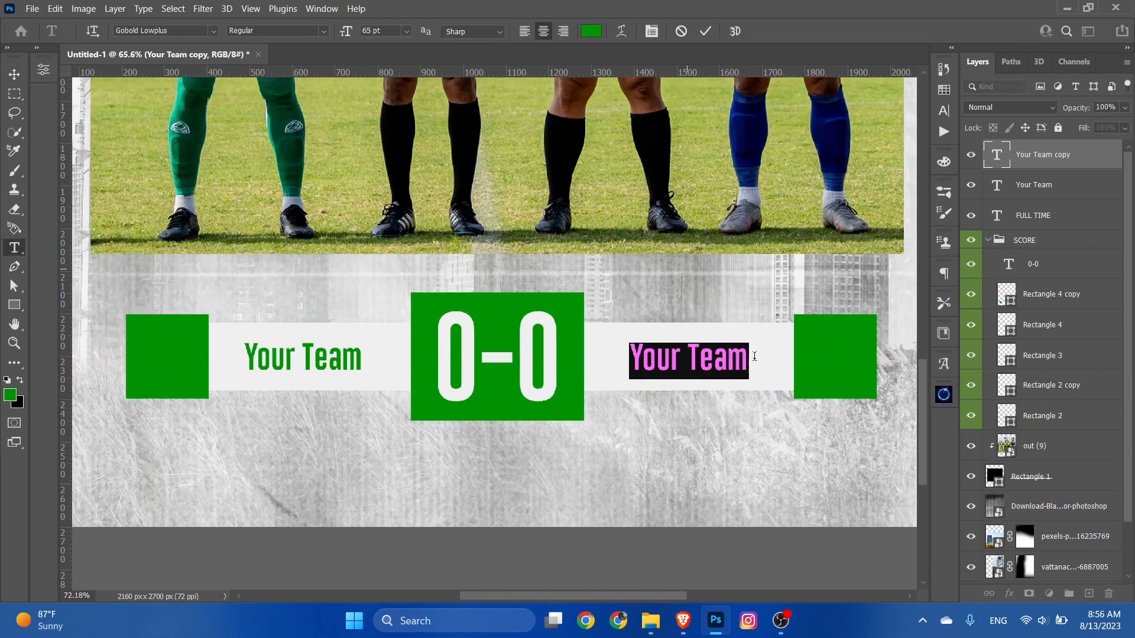
scroll(750, 400, "up", 3)
type("En")
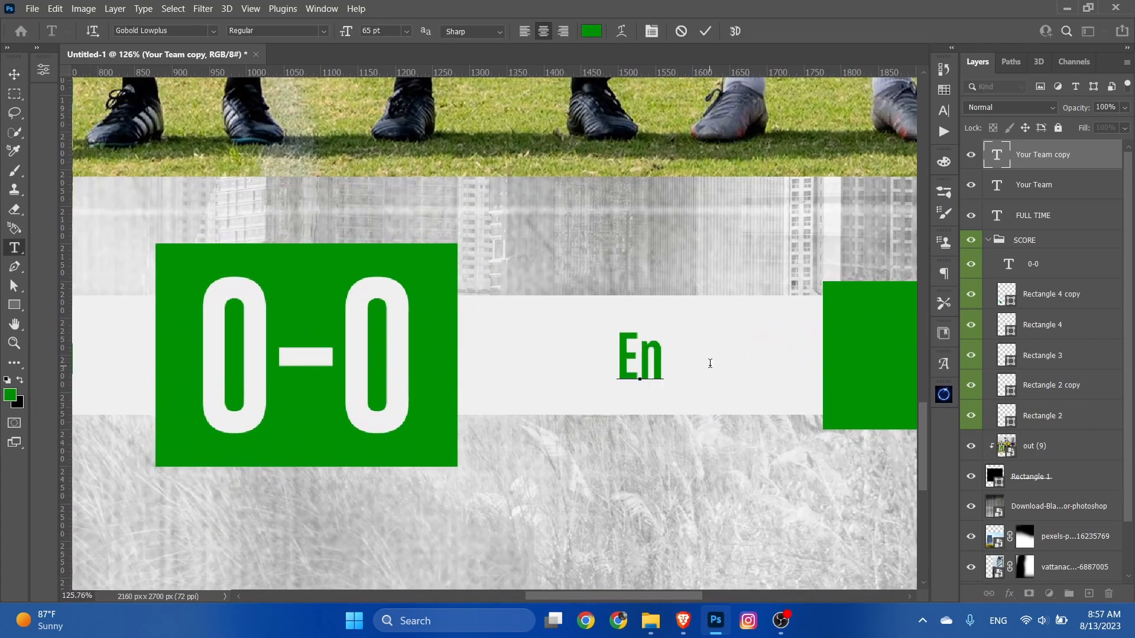
type("yme Team")
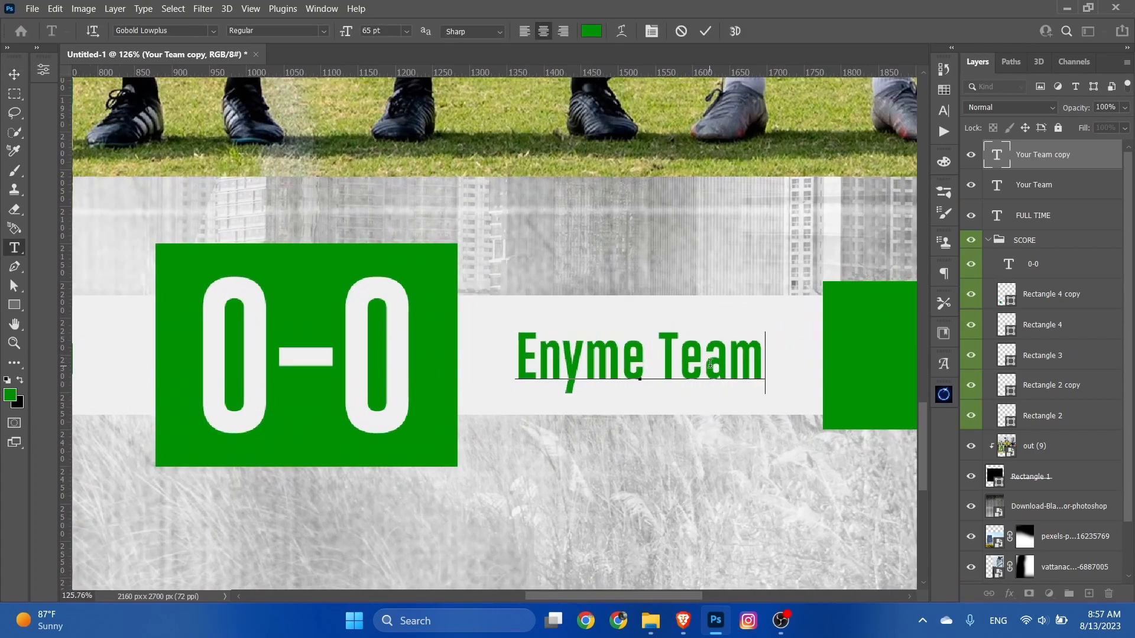
left_click(705, 31)
key("v")
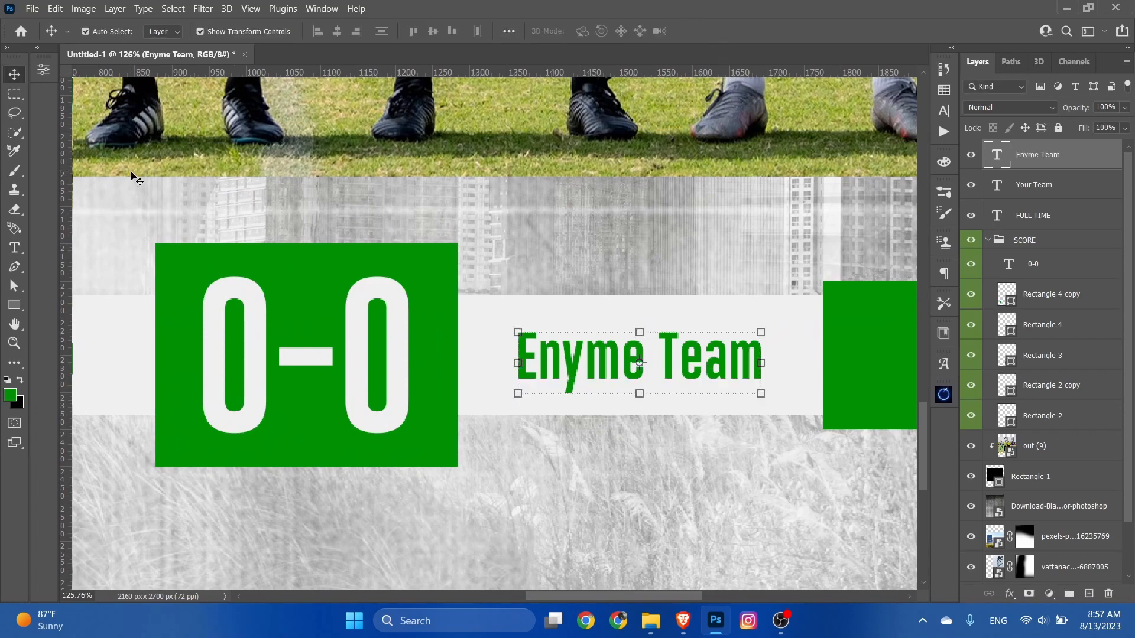
left_click_drag(664, 357, 653, 356)
scroll(461, 379, "down", 6)
left_click(752, 393)
scroll(732, 444, "down", 2)
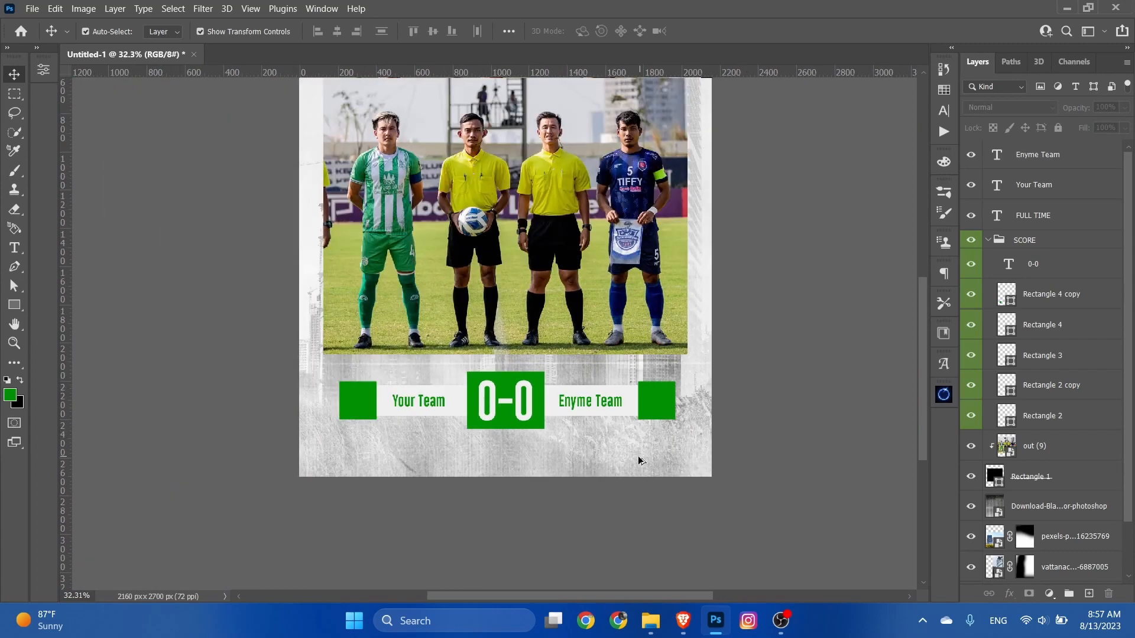
Step: Add the text "LOGO" in white (ffffff), Gobold Lowplus 65 pt, on the green square beside "Your Team"
scroll(632, 463, "up", 1)
scroll(630, 464, "down", 1)
scroll(615, 484, "up", 1)
scroll(276, 471, "up", 1)
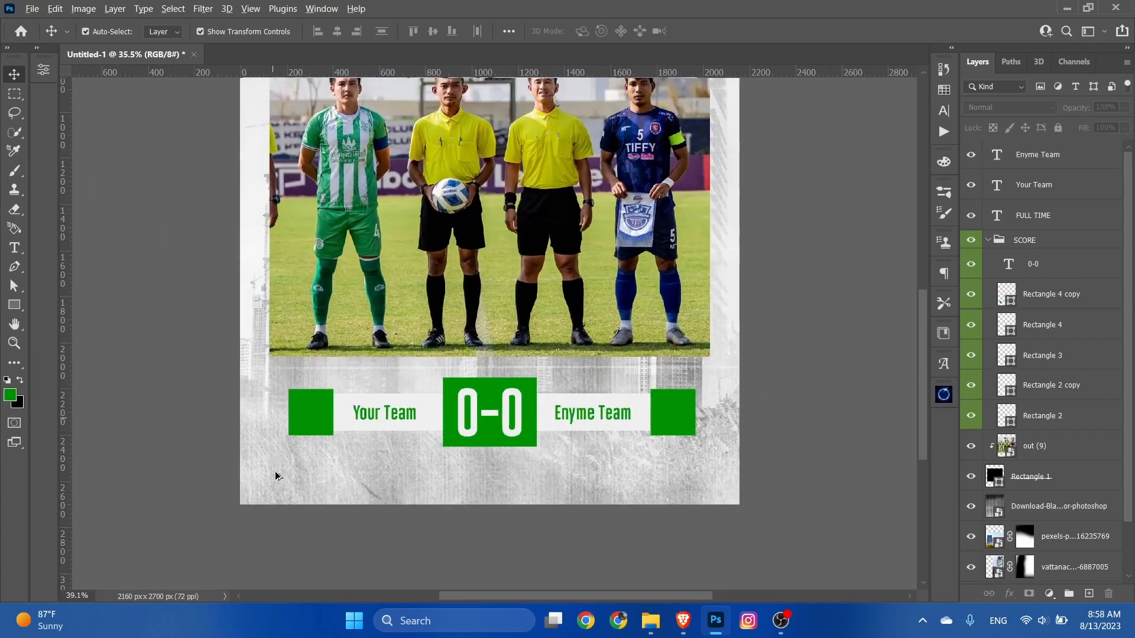
scroll(303, 444, "up", 3)
scroll(303, 444, "up", 1)
left_click(14, 248)
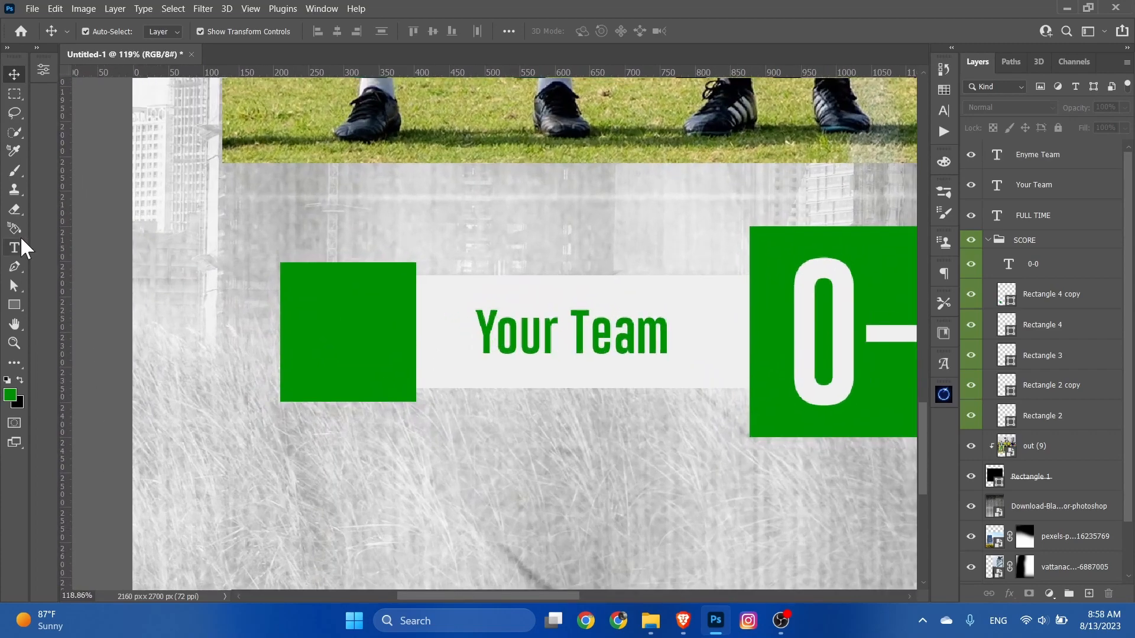
left_click(348, 336)
left_click(591, 31)
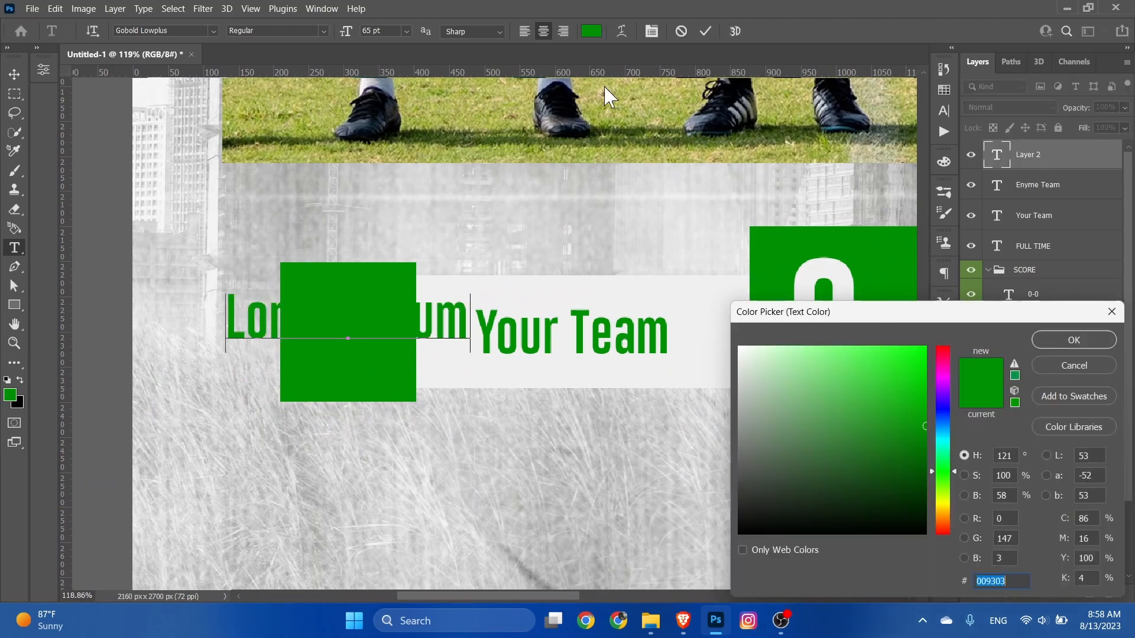
left_click(704, 307)
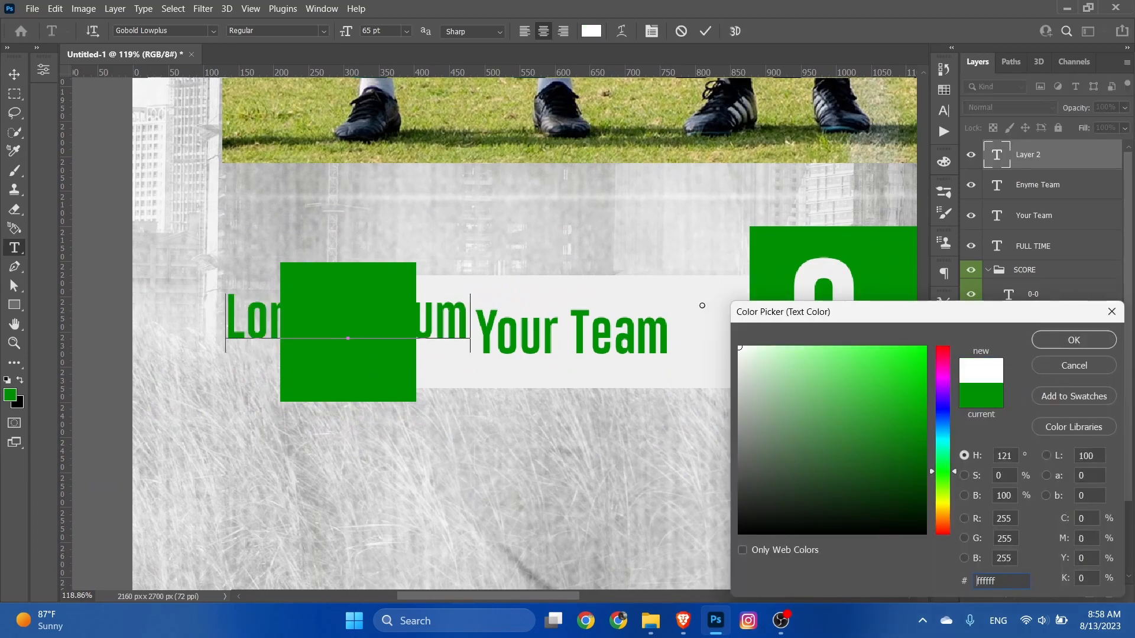
left_click(1074, 340)
type("LOGO")
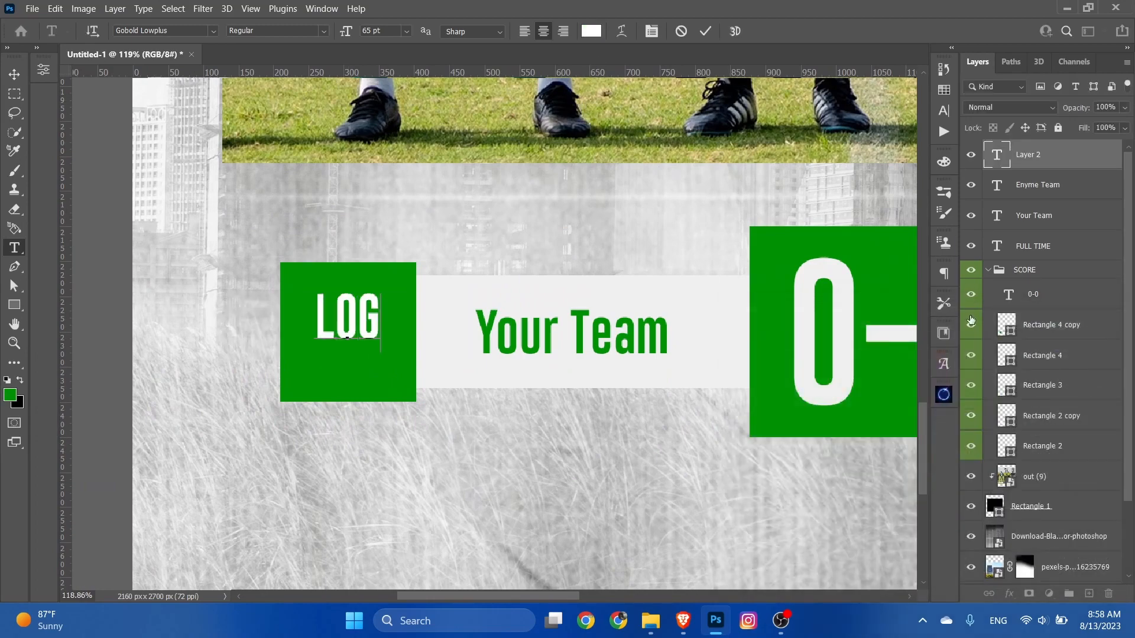
left_click(705, 31)
Step: Centre the "LOGO" text on its green square and place a duplicate centred on the green square beside "Enyme Team"
left_click(14, 74)
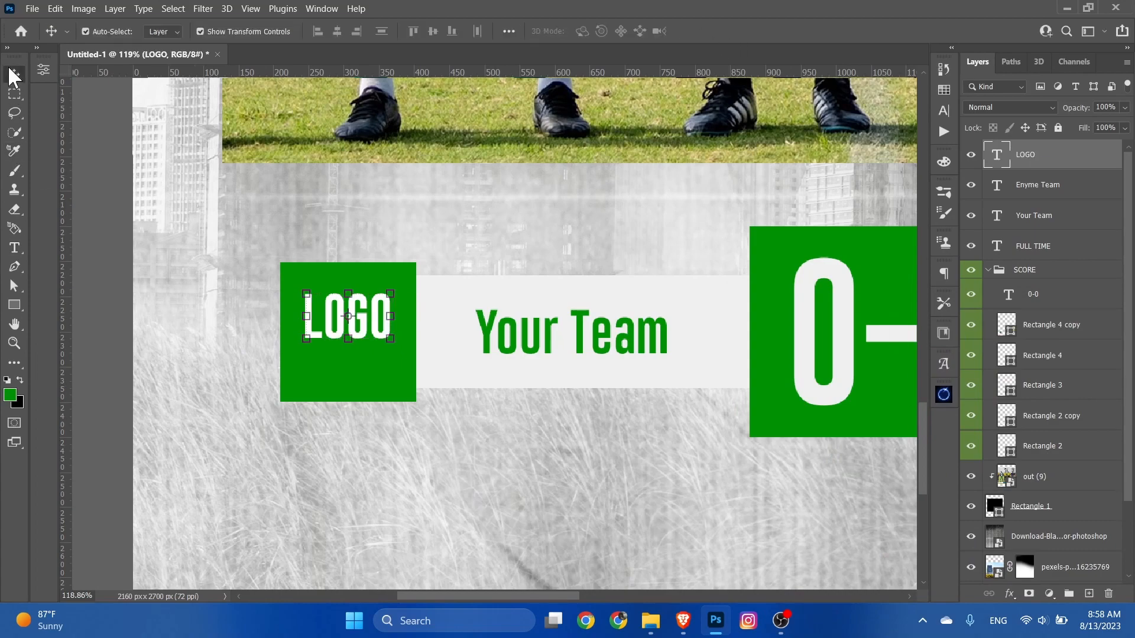
left_click_drag(330, 319, 817, 335)
key("ctrl+j")
scroll(325, 332, "down", 5)
left_click(258, 476)
scroll(259, 476, "down", 3)
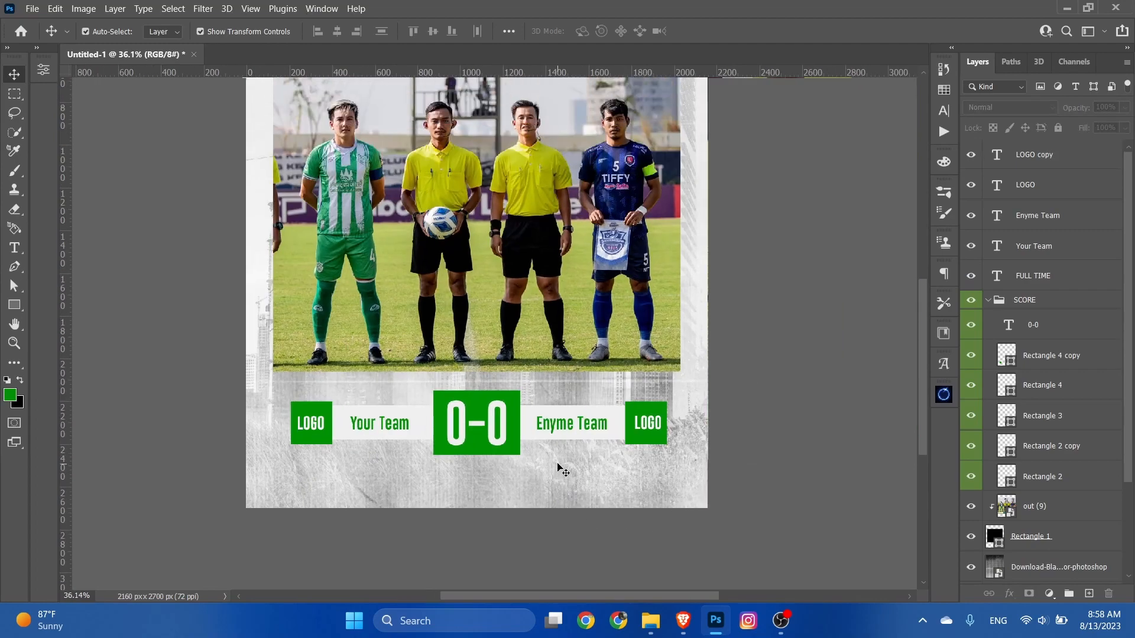
Step: Group all layers from LOGO copy down to FULL TIME, name the group TEXT and give it an orange colour label
scroll(647, 467, "up", 5)
left_click(1055, 156)
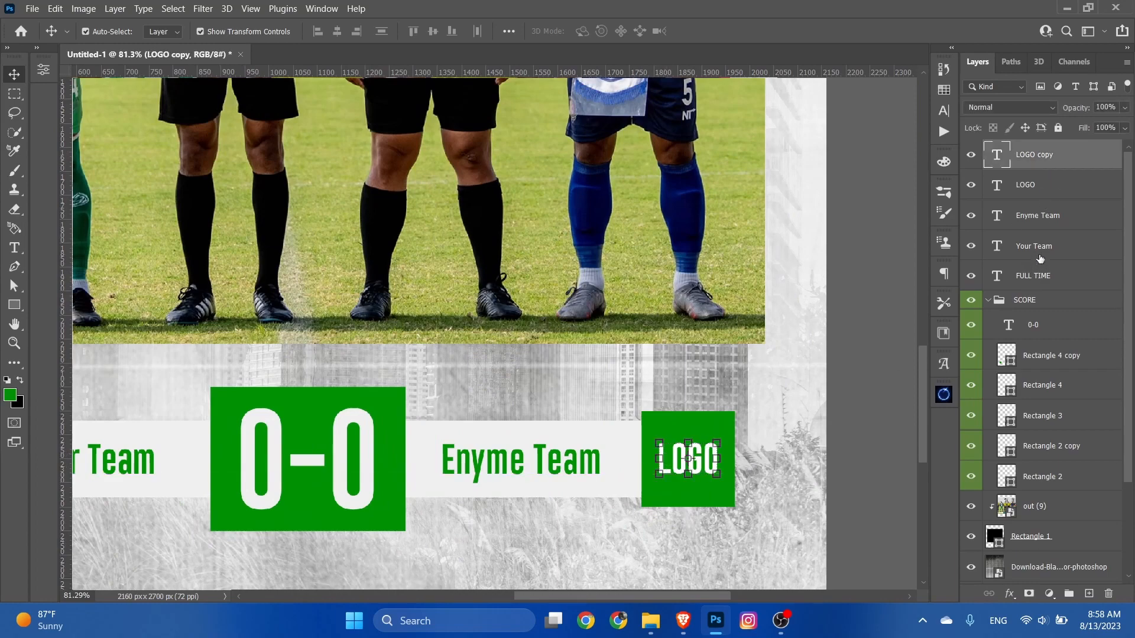
left_click(1049, 273, "shift")
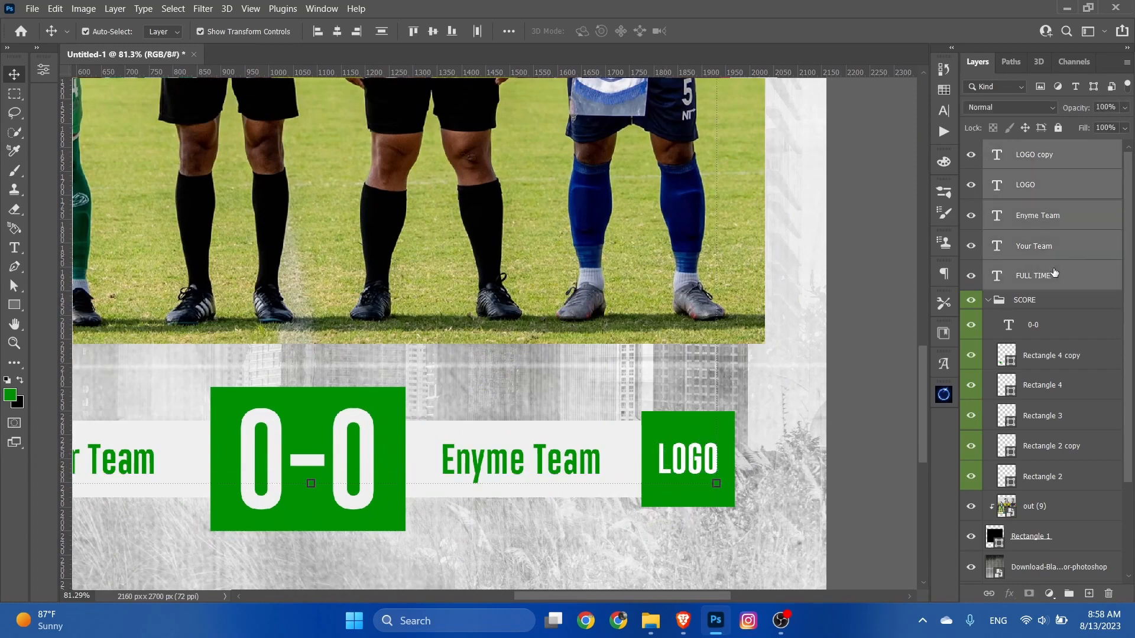
left_click(1069, 594)
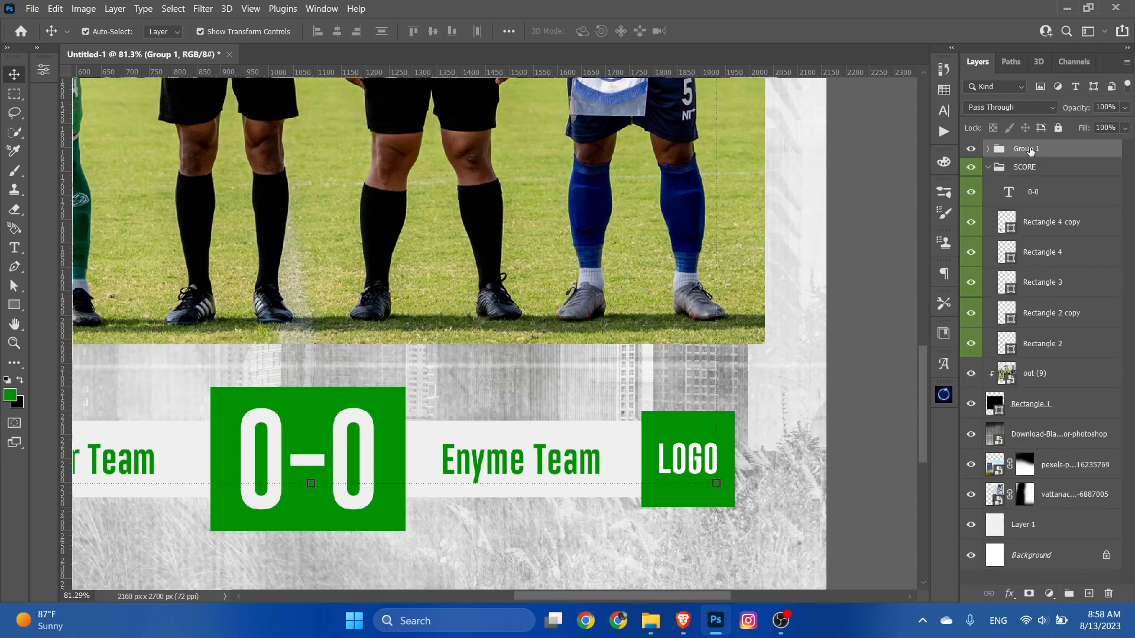
double_click(1030, 150)
type("TEXT")
key("Return")
right_click(1034, 149)
left_click(906, 557)
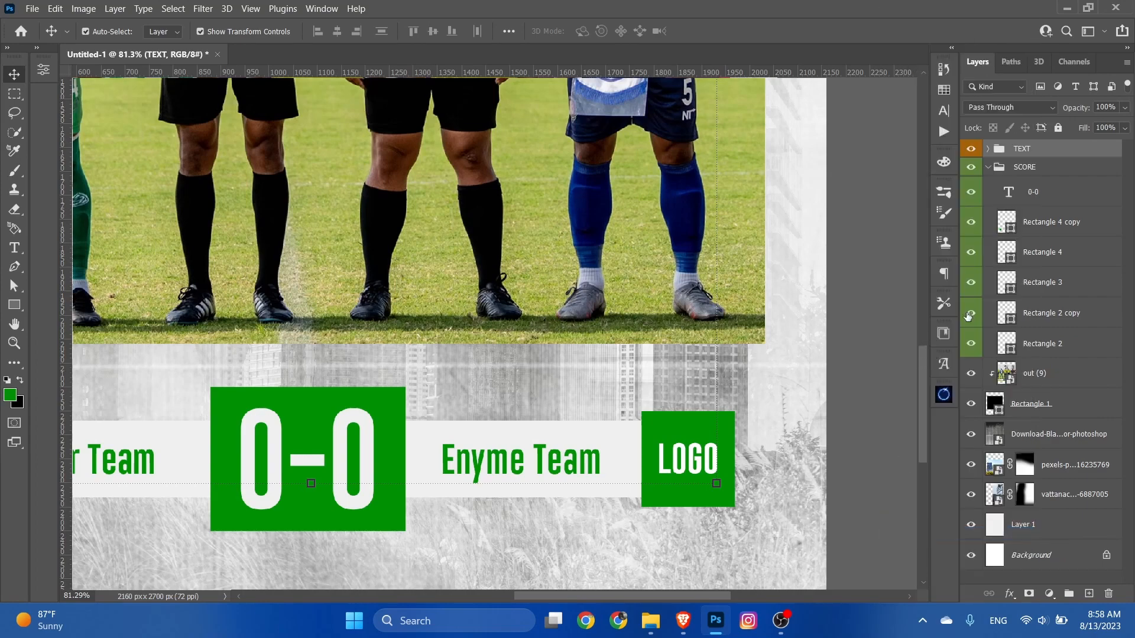
Step: Collapse the SCORE group and group the out (9) photo with Rectangle 1 under the name PHOTO HERE
left_click(988, 167)
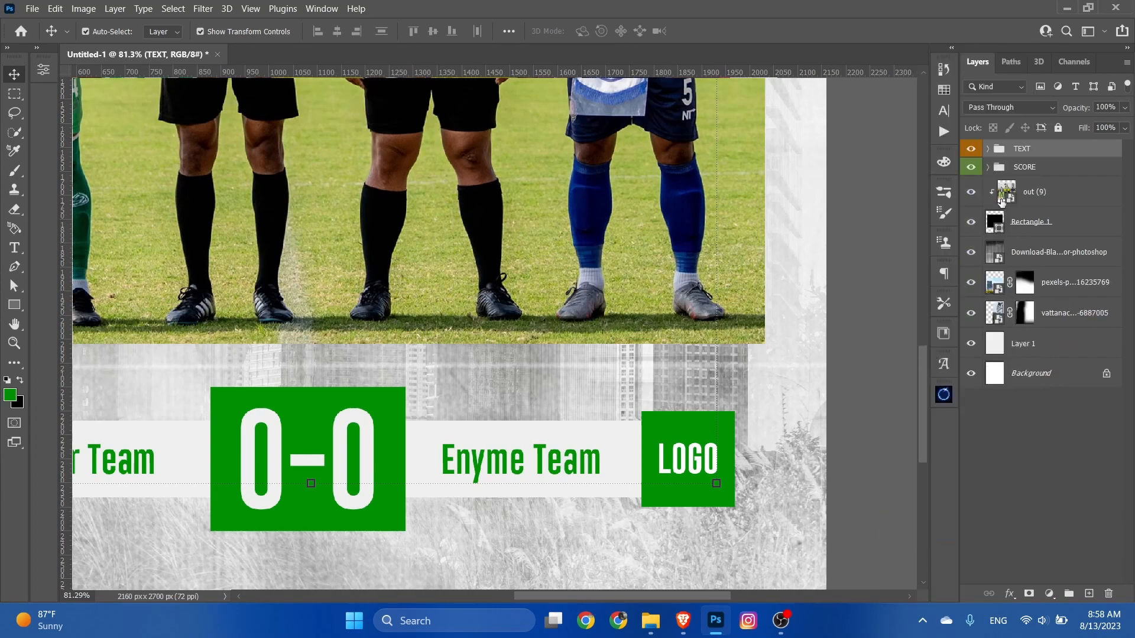
left_click(1039, 204)
left_click(1031, 217, "shift")
left_click(1070, 593)
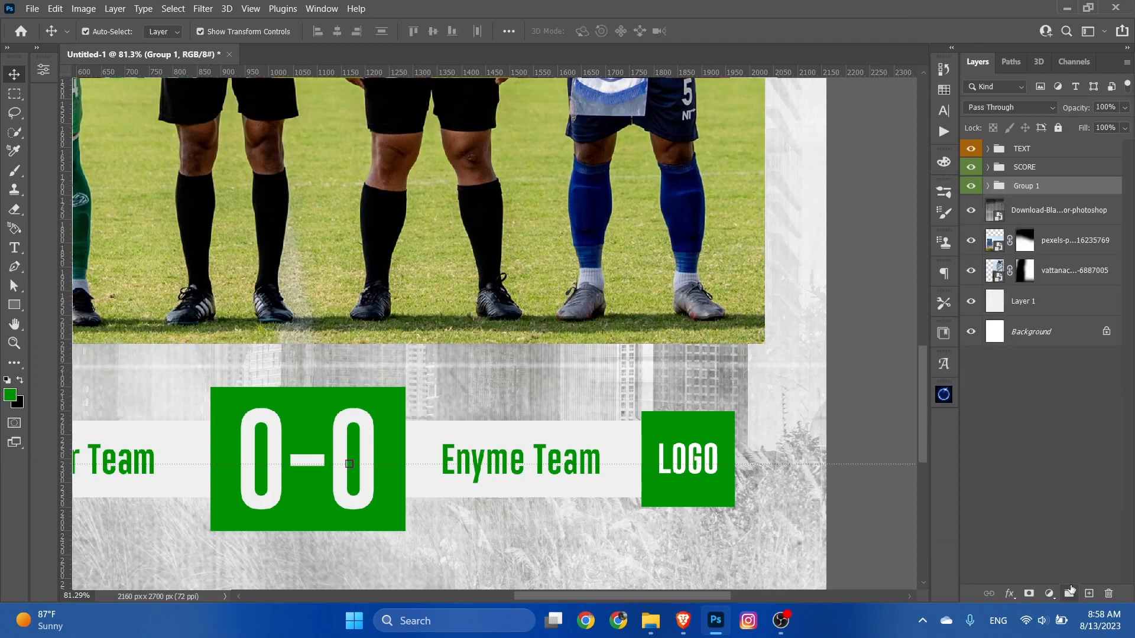
double_click(1029, 185)
type("P")
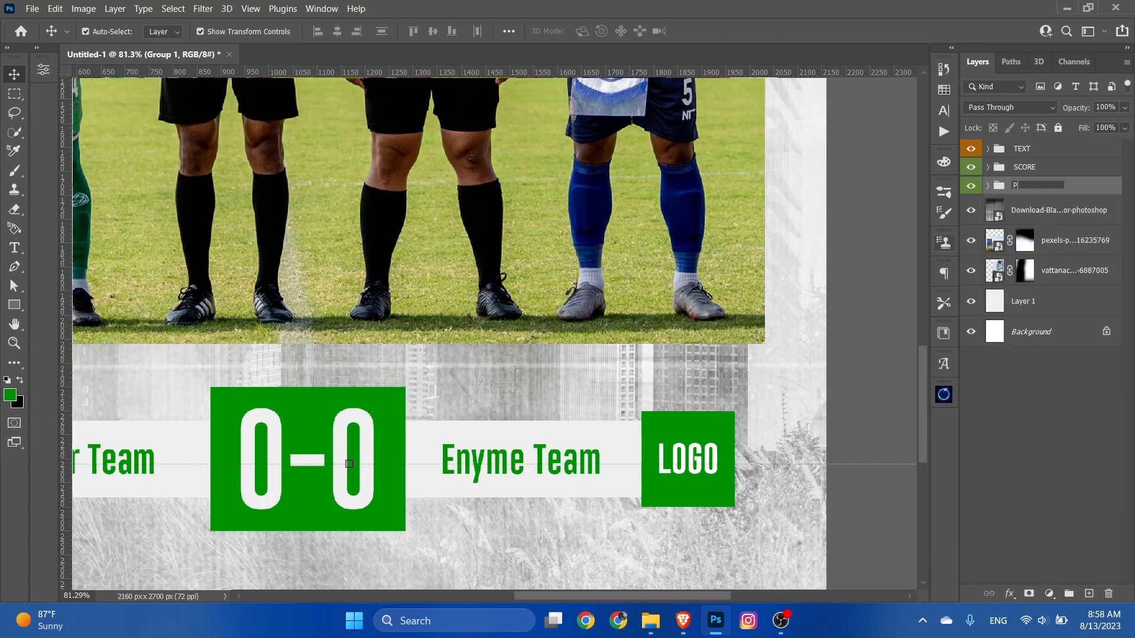
type("HOTO HERE")
key("Return")
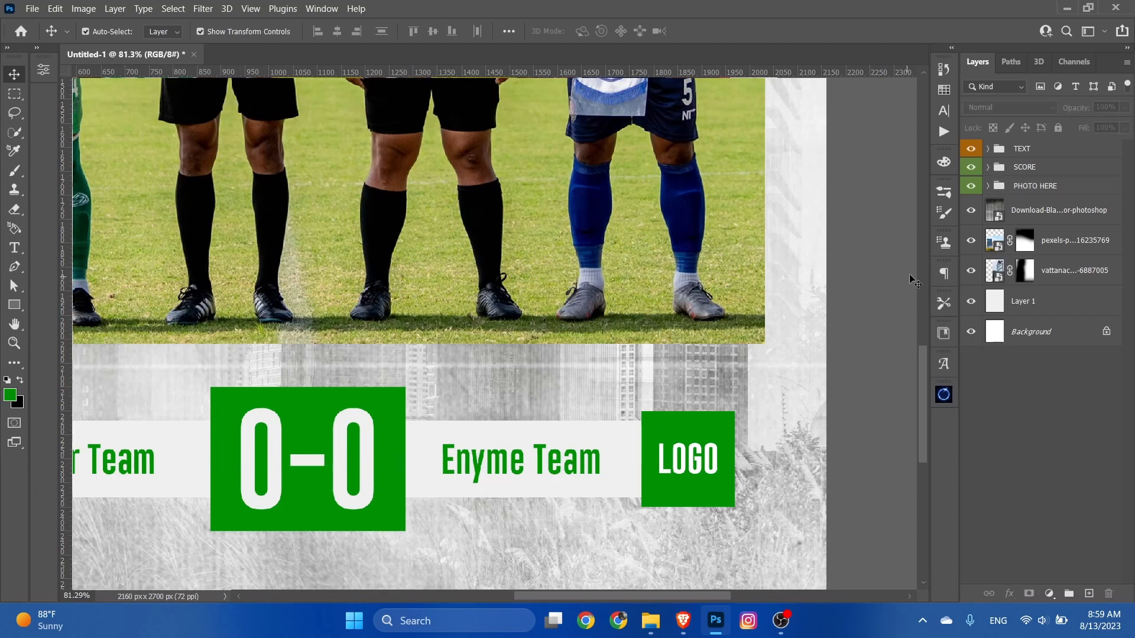
Step: Give the PHOTO HERE group a blue colour label, deselect it and fit the whole poster in view
right_click(1071, 185)
left_click(935, 570)
scroll(616, 380, "down", 7)
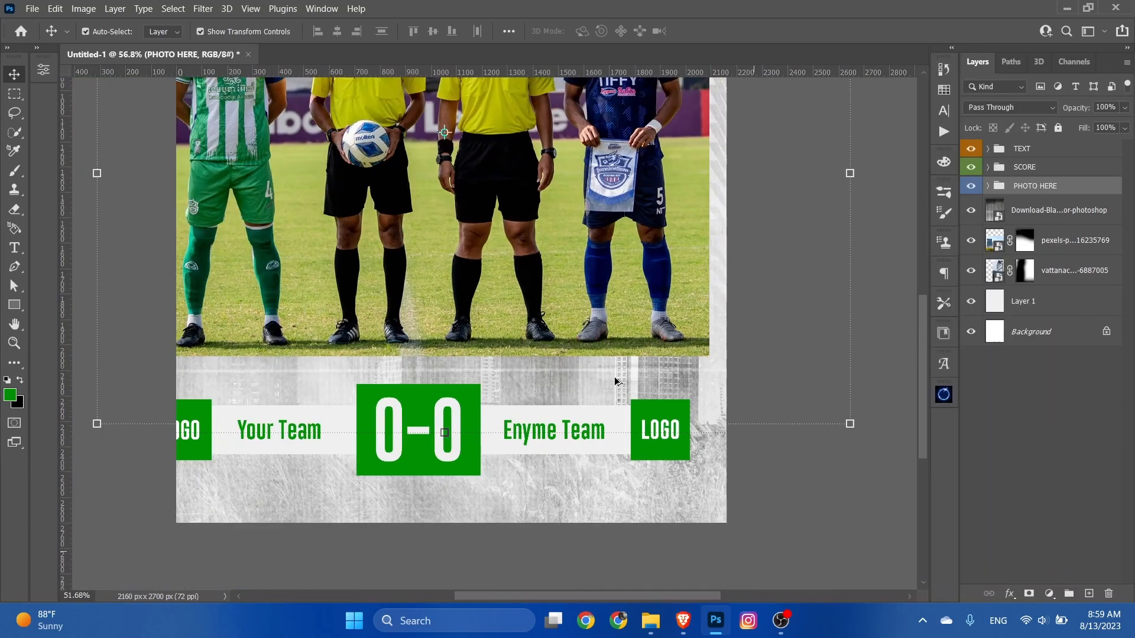
left_click(800, 485)
key("ctrl+0")
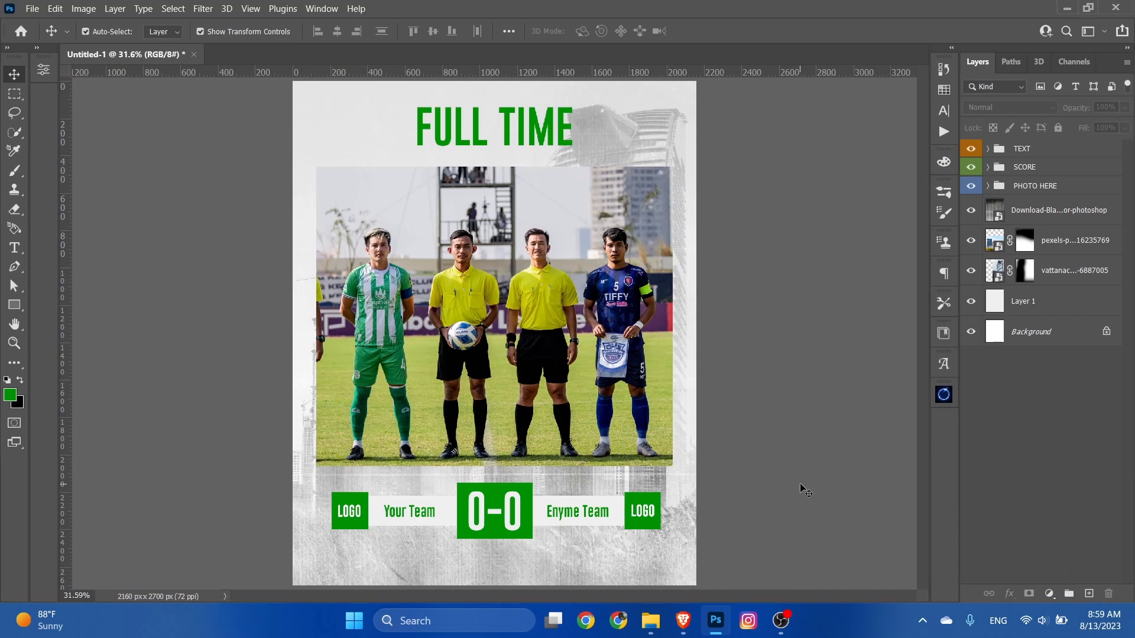
Step: Try the fill colour b5b603 on the green rectangle behind the score, and restore its green from the recent colours
left_click(496, 491)
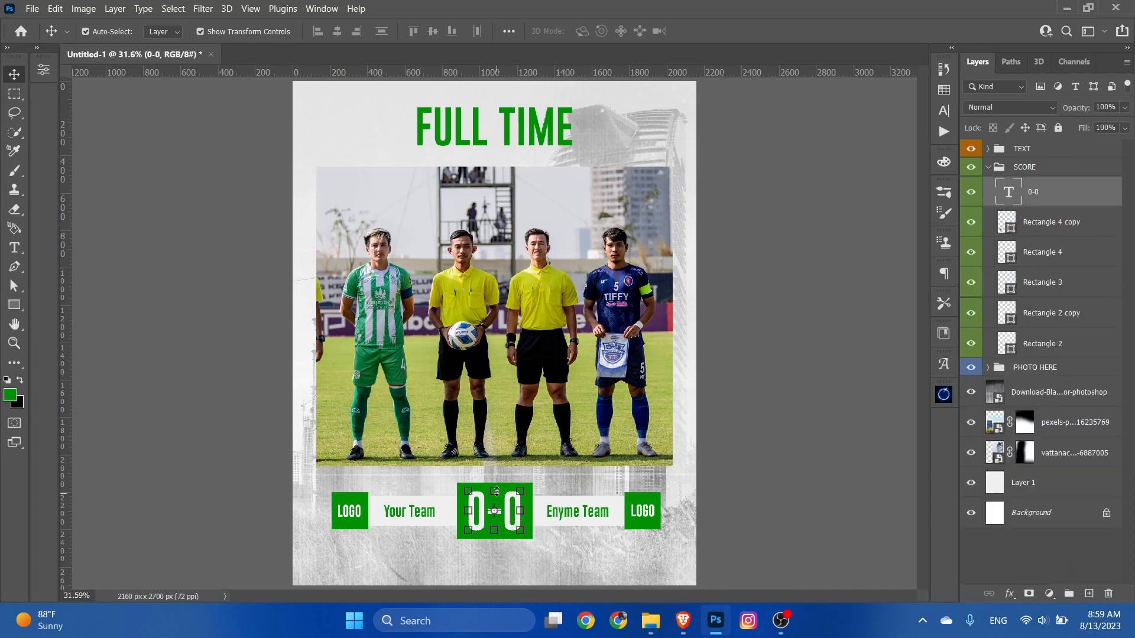
left_click(703, 509)
left_click(530, 535)
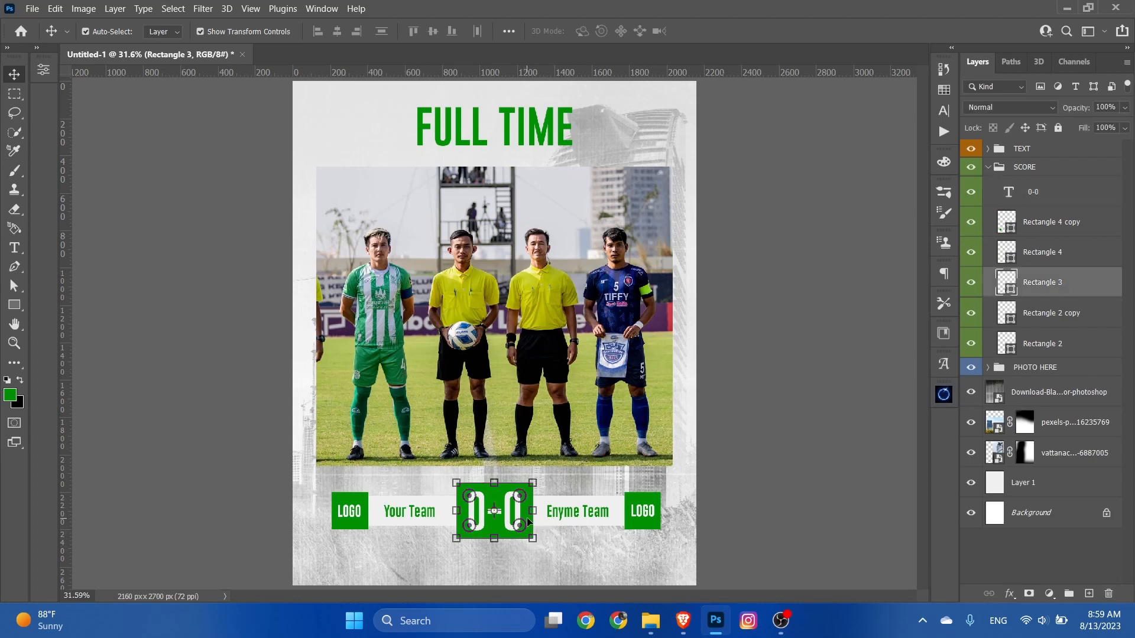
left_click(20, 304)
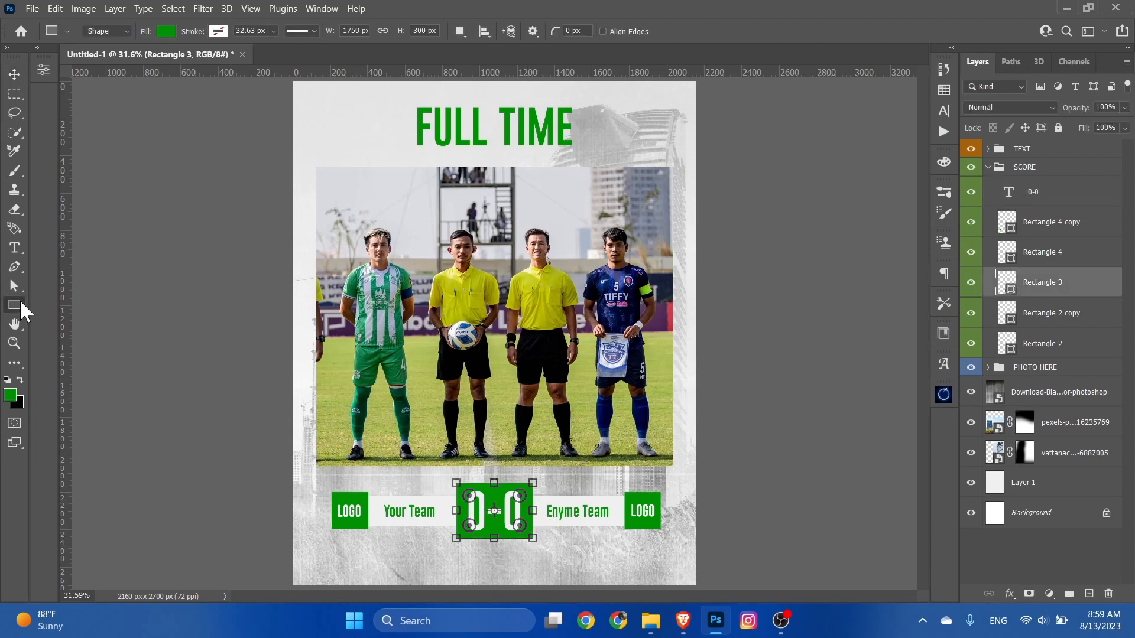
left_click(19, 288)
left_click(13, 303)
left_click(14, 287)
left_click(14, 305)
left_click(14, 286)
left_click(18, 305)
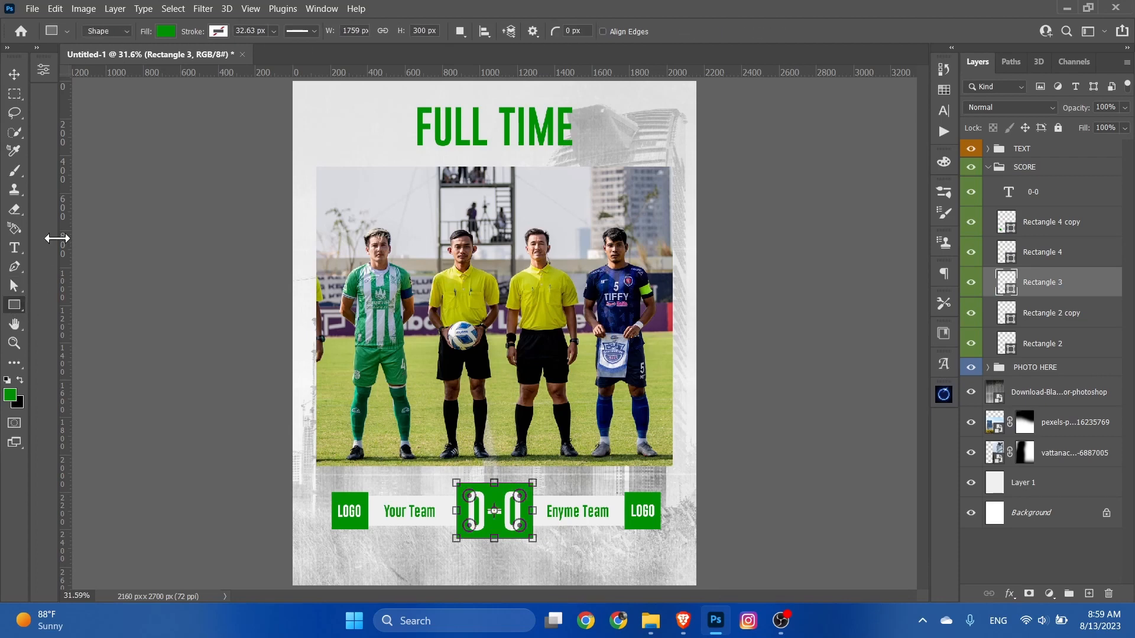
left_click(168, 34)
left_click_drag(619, 346, 461, 292)
left_click(1077, 338)
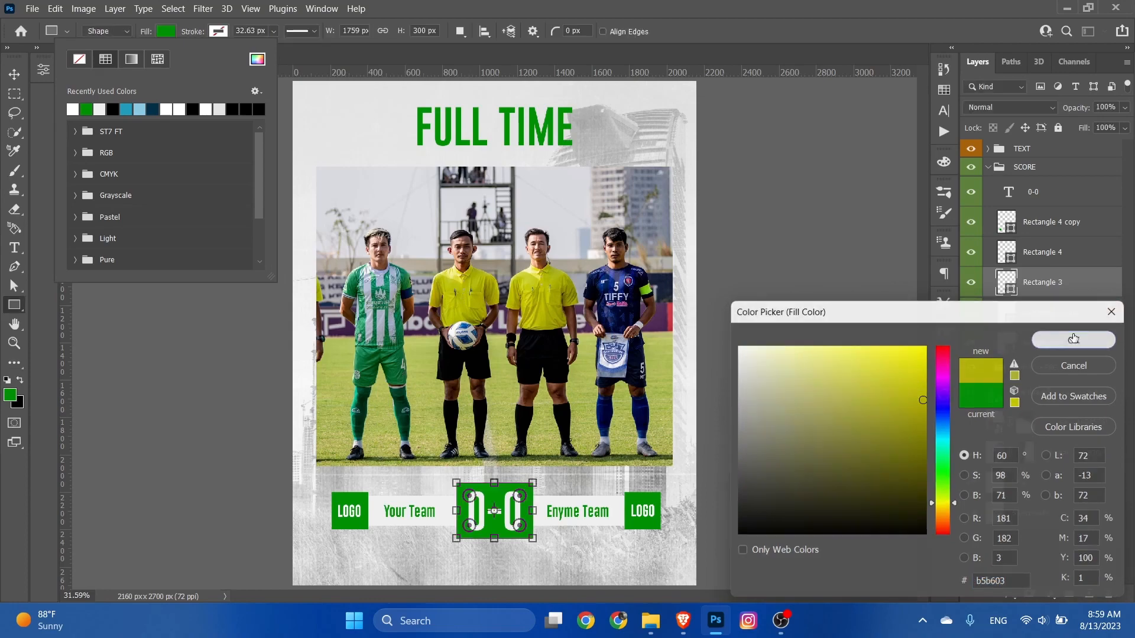
left_click(100, 109)
Step: Try the yellow swatch from the CMYK set as the fill of the rectangle behind the score
left_click(166, 32)
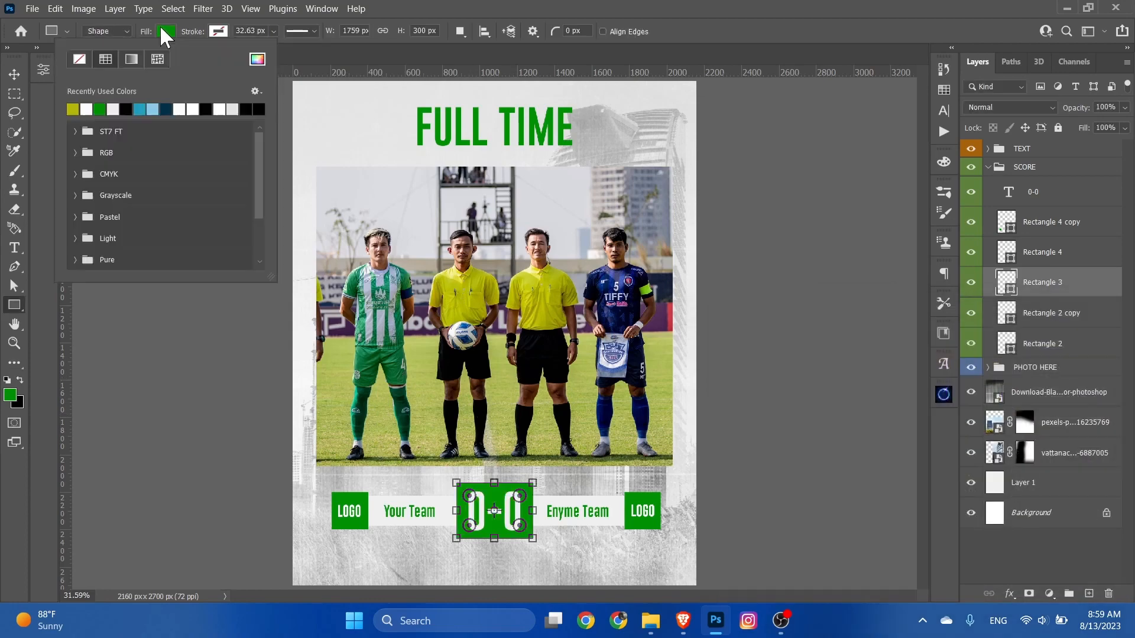
left_click(75, 154)
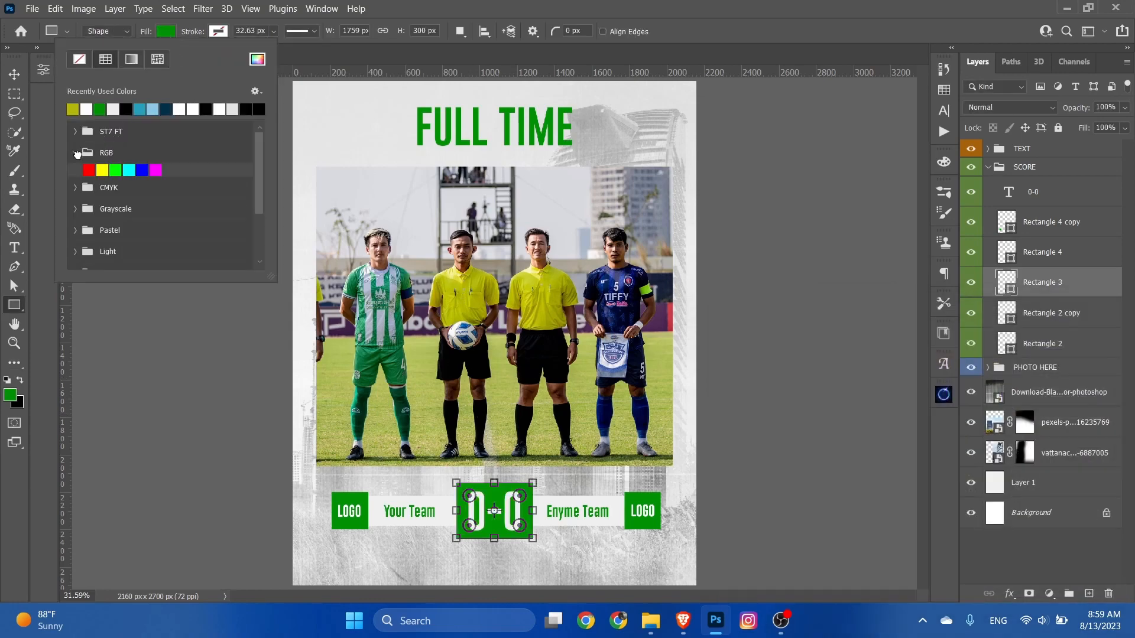
left_click(75, 153)
left_click(72, 174)
left_click(101, 190)
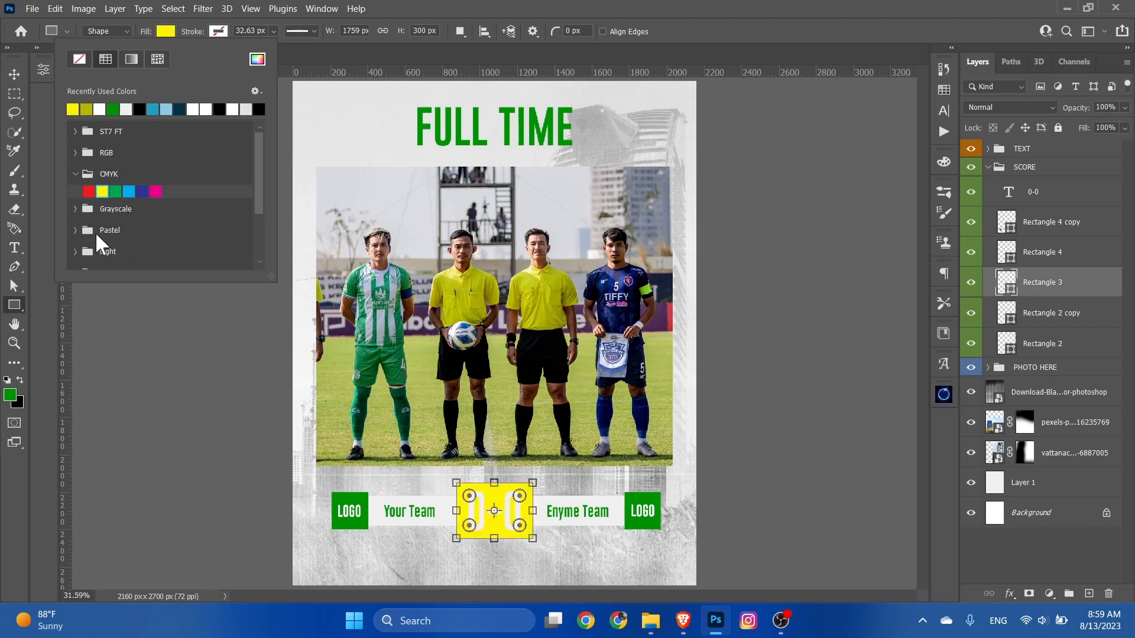
Step: Fill the rectangle behind the score with the deep green swatch from the Dark set and deselect it
left_click(80, 175)
scroll(100, 241, "down", 2)
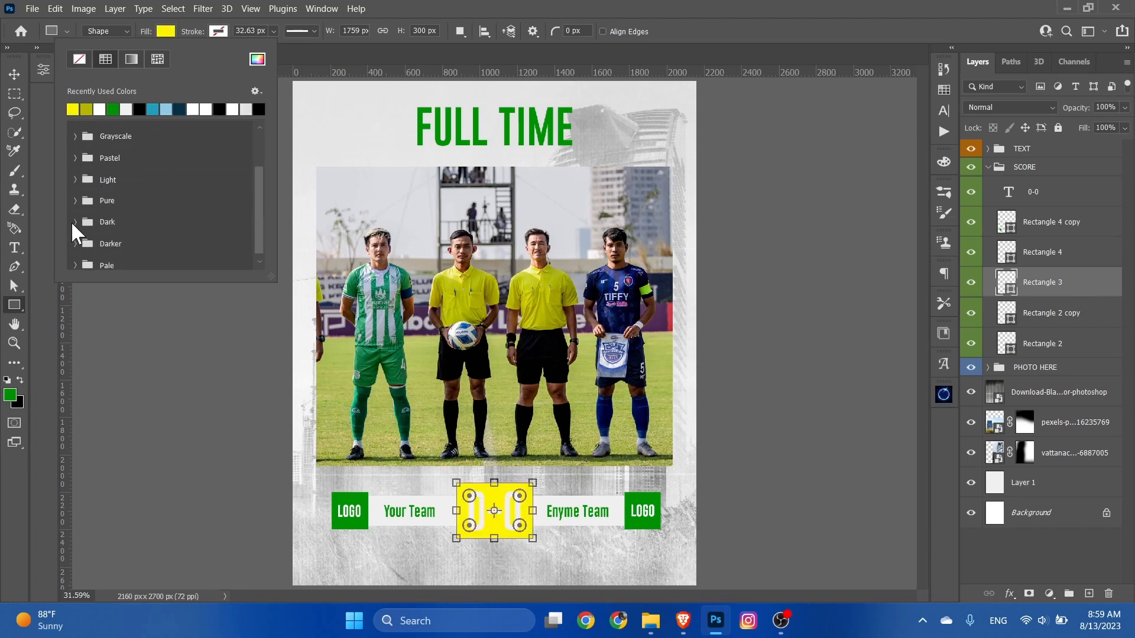
left_click(75, 221)
scroll(118, 218, "down", 1)
left_click(170, 213)
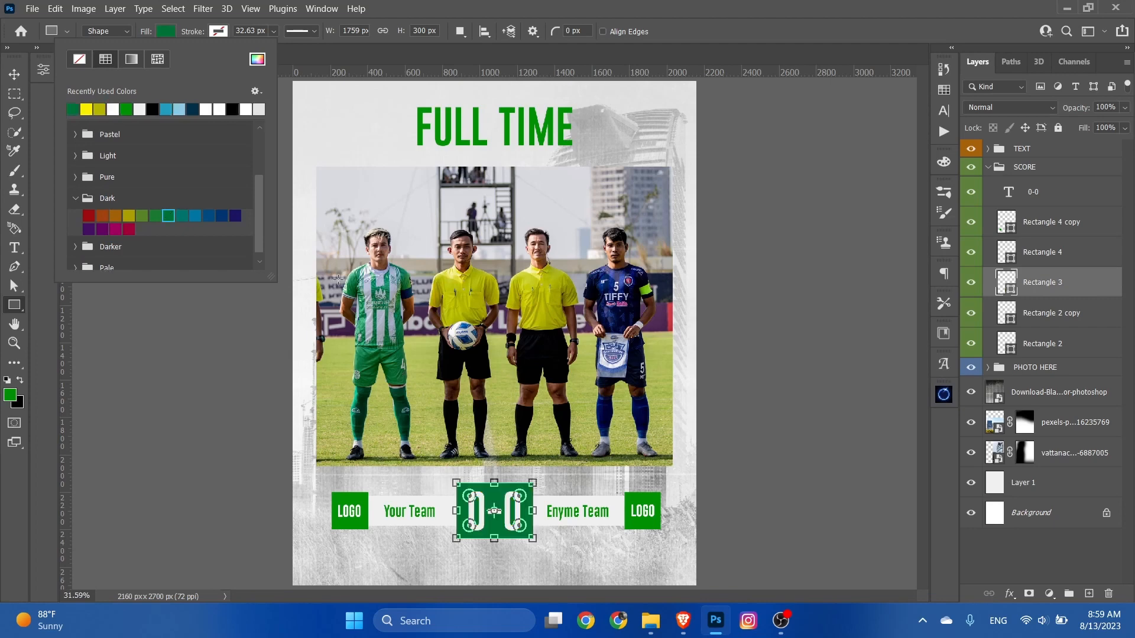
left_click(166, 31)
left_click(14, 74)
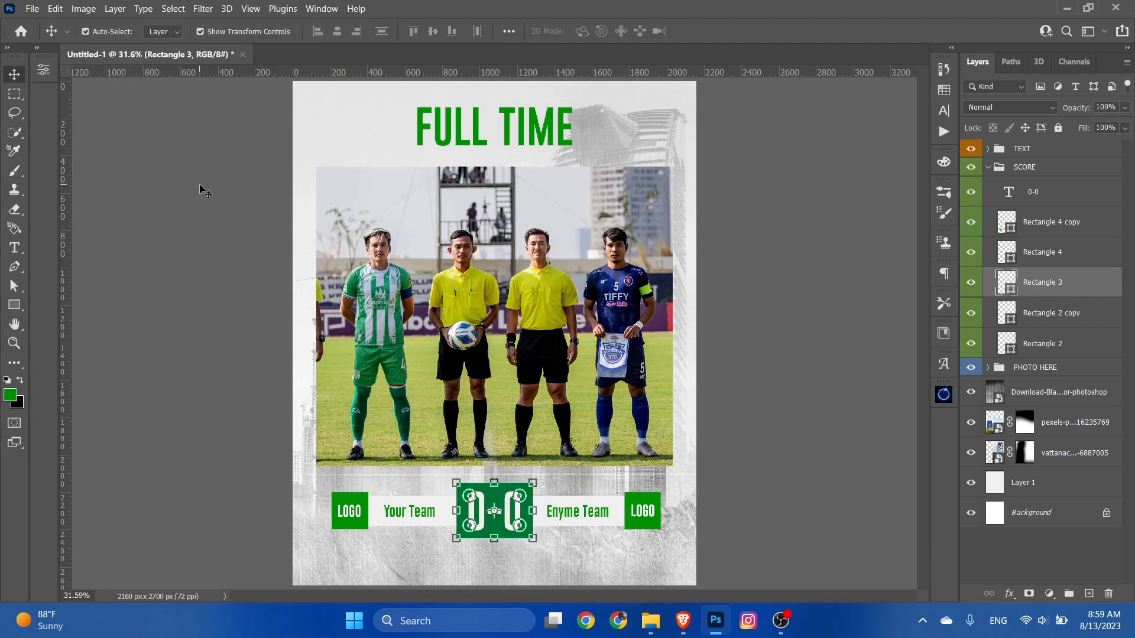
left_click(200, 185)
left_click(645, 508)
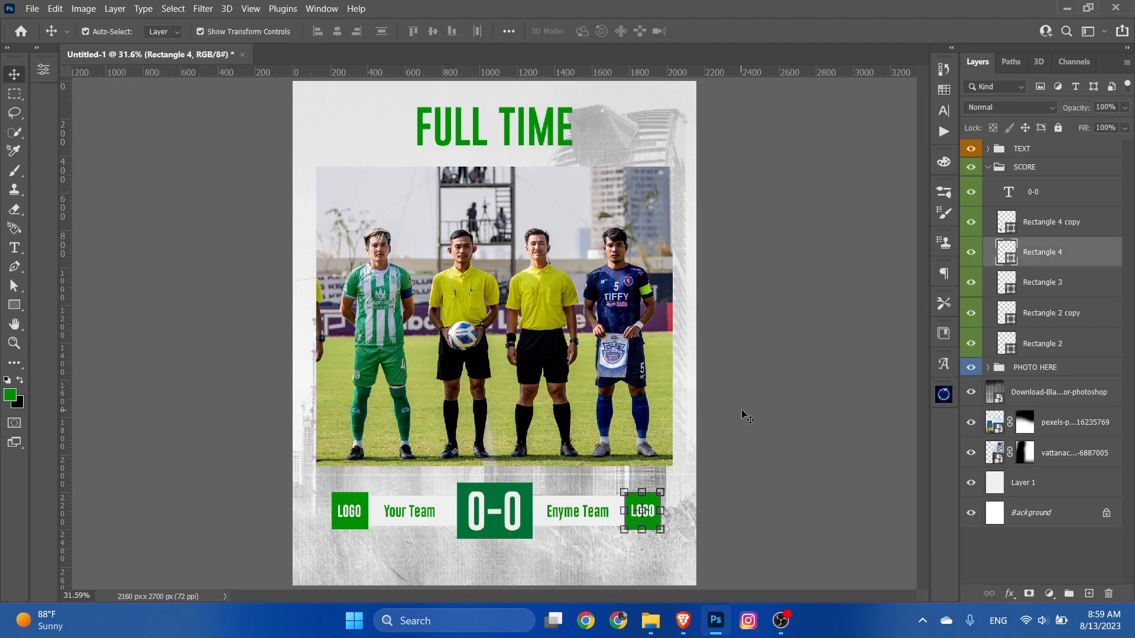
left_click(747, 416)
left_click(507, 126)
double_click(507, 126)
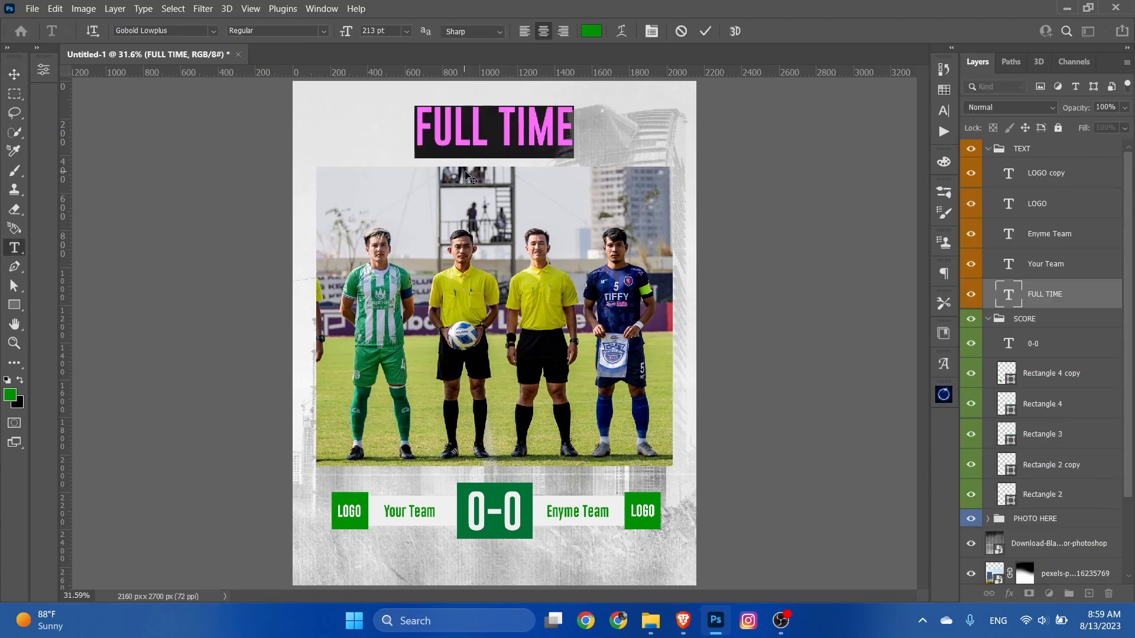
type("FFFF")
left_click(680, 31)
left_click(645, 440)
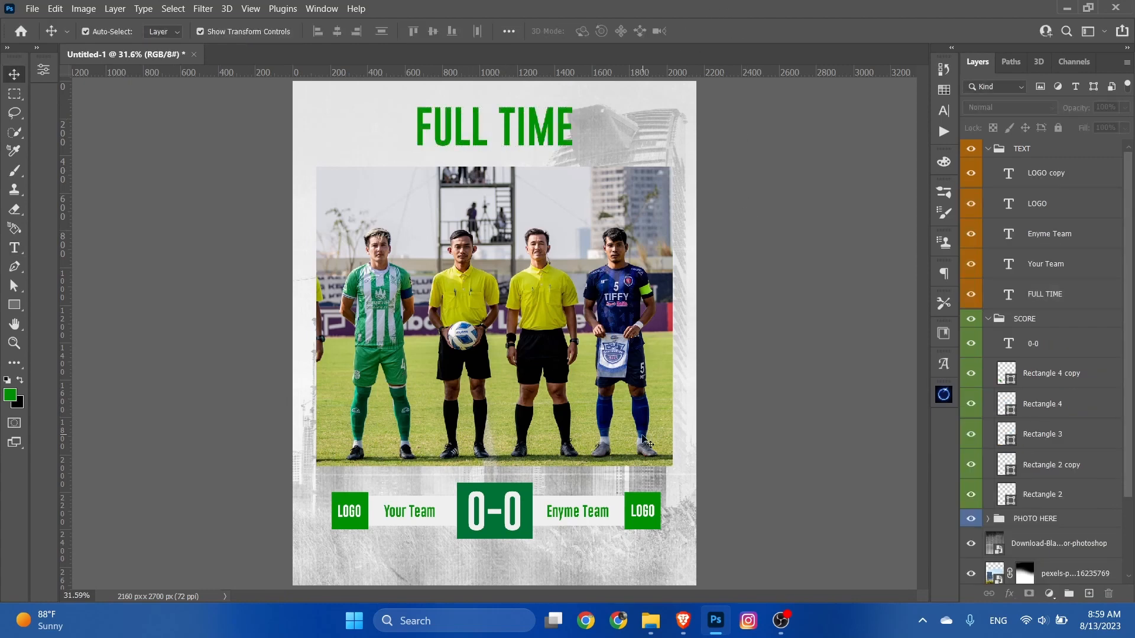